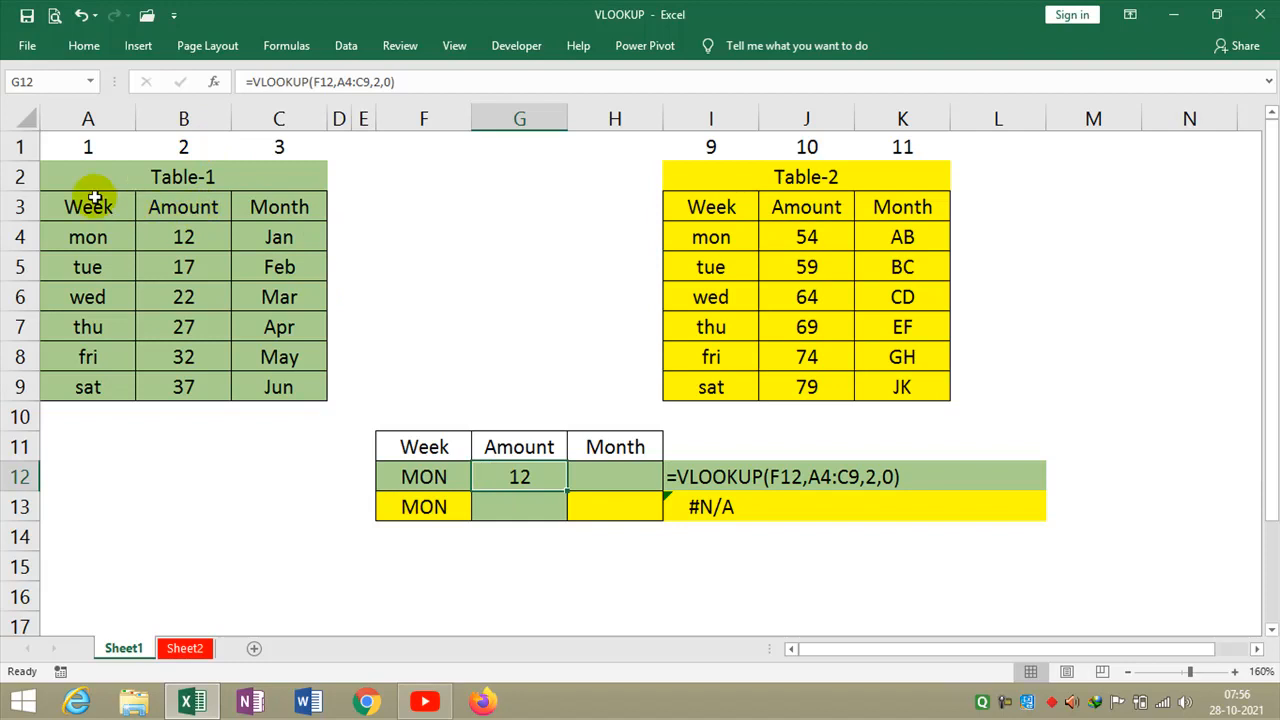
Examine Table-1, the lookup headers and the VLOOKUP formula in G12 together with its source cells A4 and B4.
drag(100, 206, 283, 387)
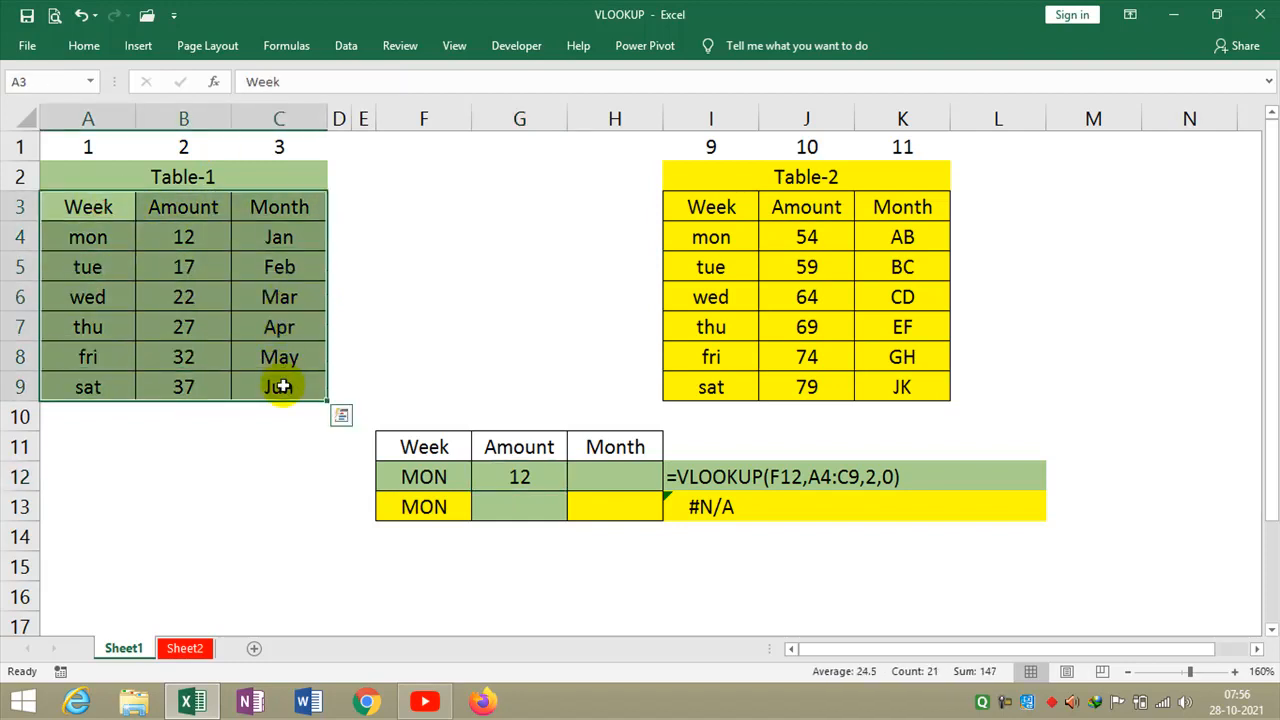
drag(64, 206, 290, 385)
drag(423, 449, 586, 449)
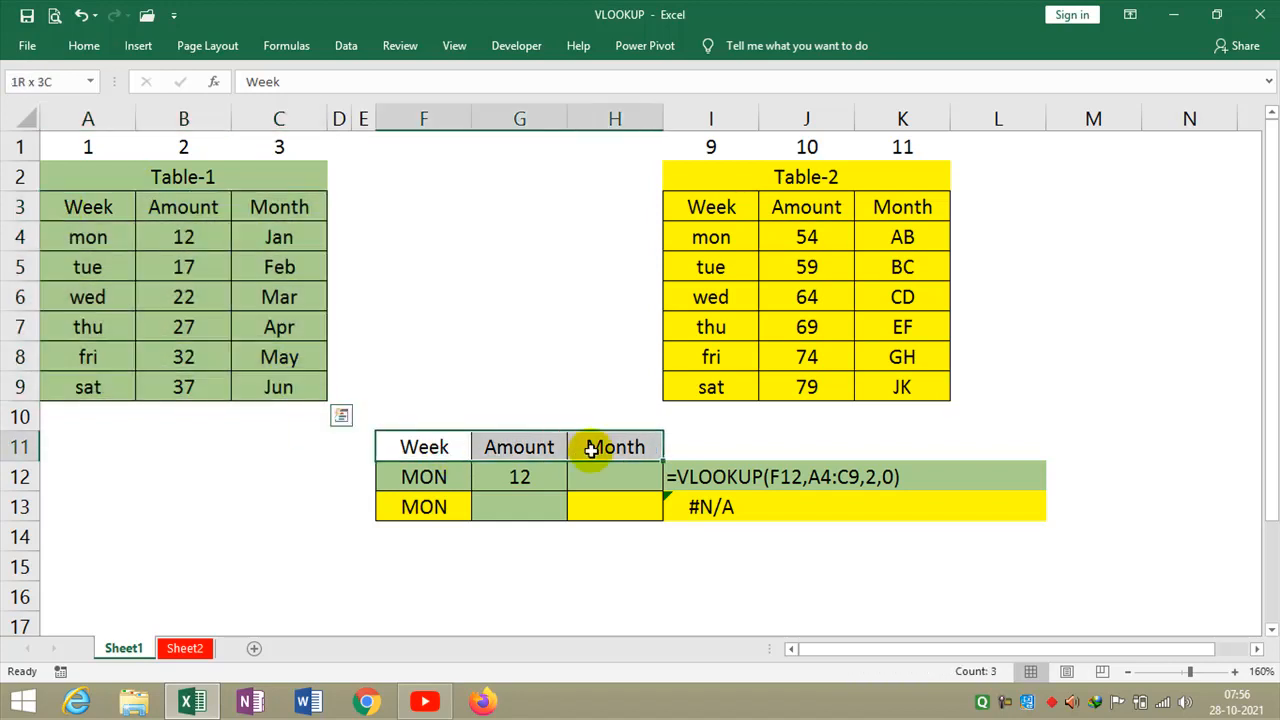
click(591, 449)
click(541, 476)
click(541, 476)
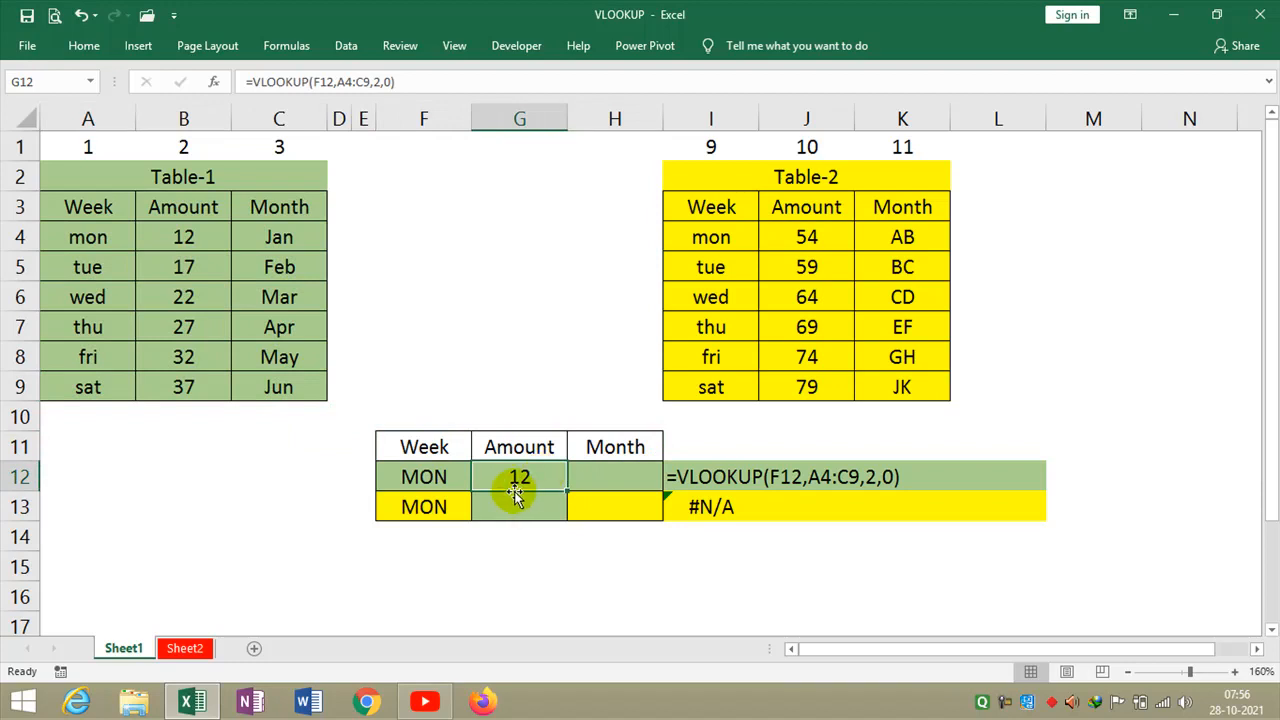
click(86, 237)
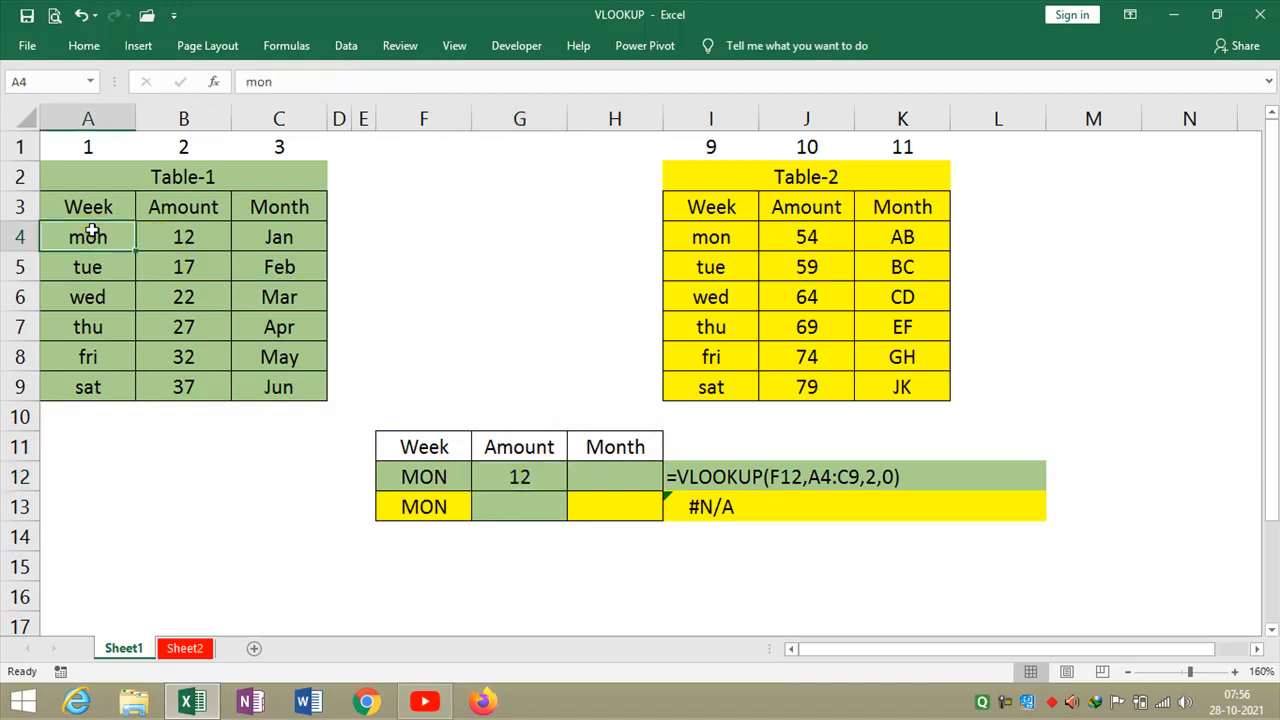
click(514, 466)
click(186, 237)
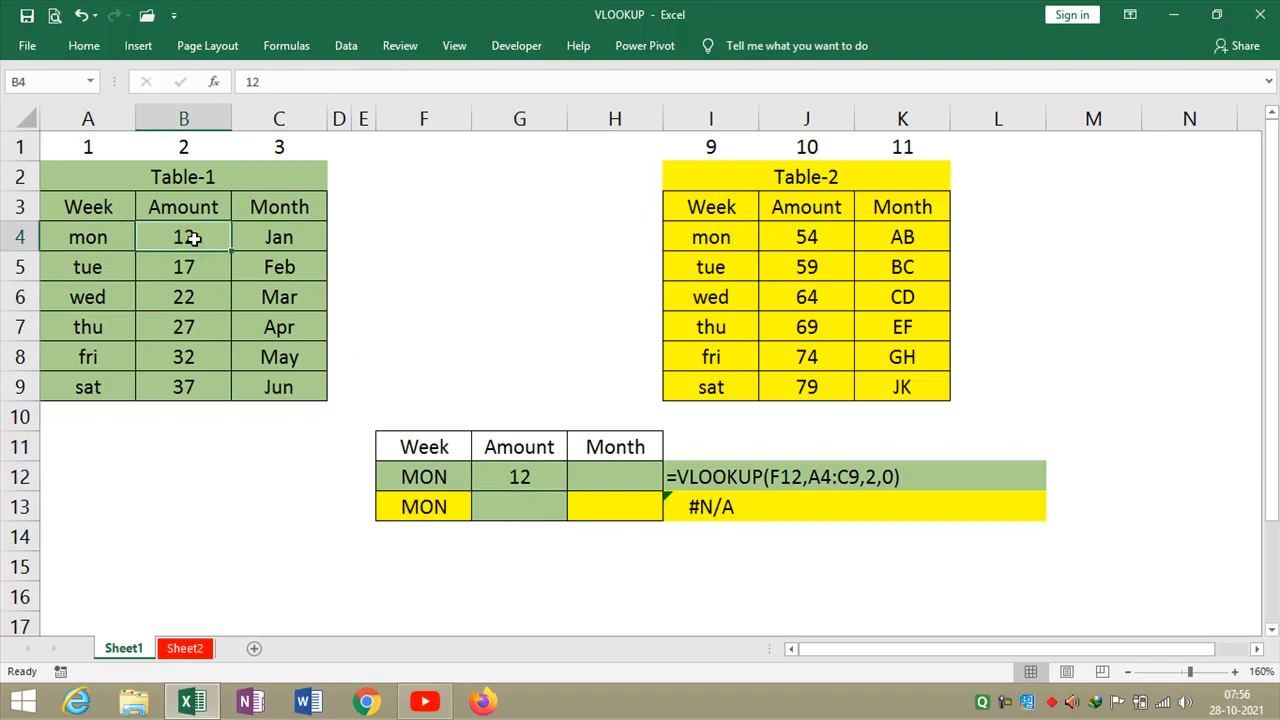
click(528, 484)
click(737, 480)
Fill the relative VLOOKUP formula from G12 down to G13 and check the copied formula's range against Table-1.
click(550, 483)
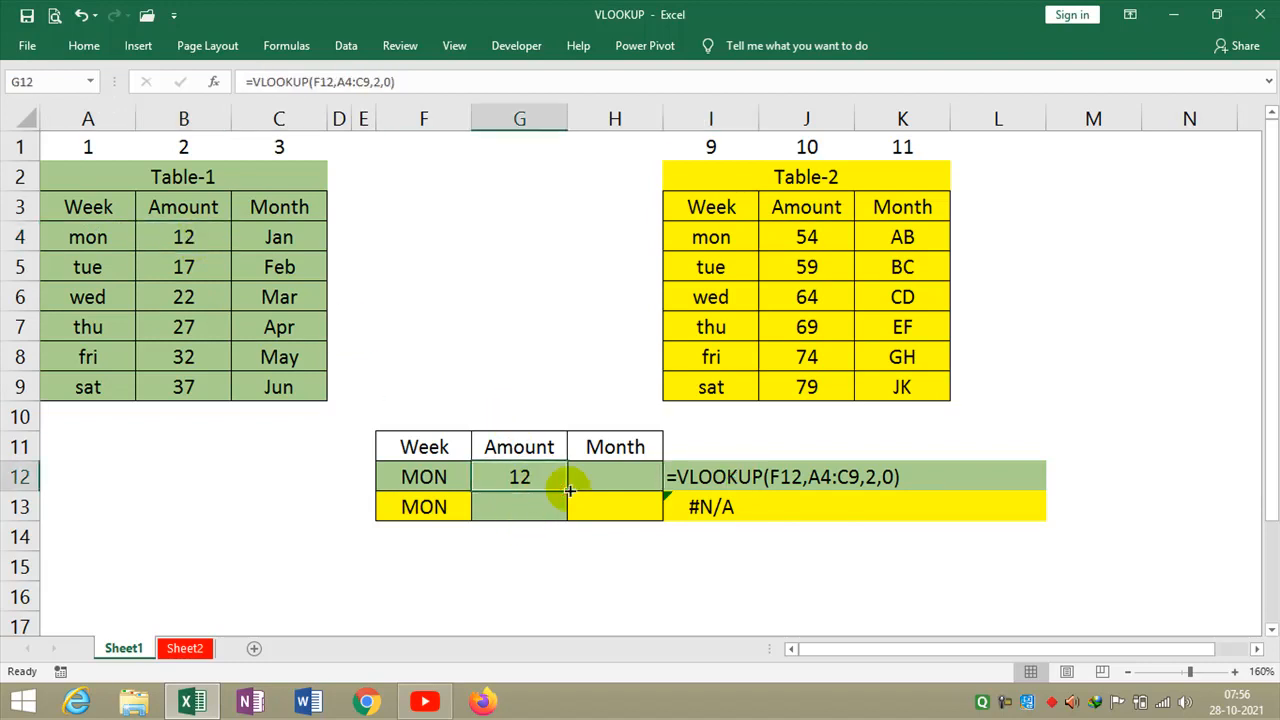
drag(568, 490, 568, 520)
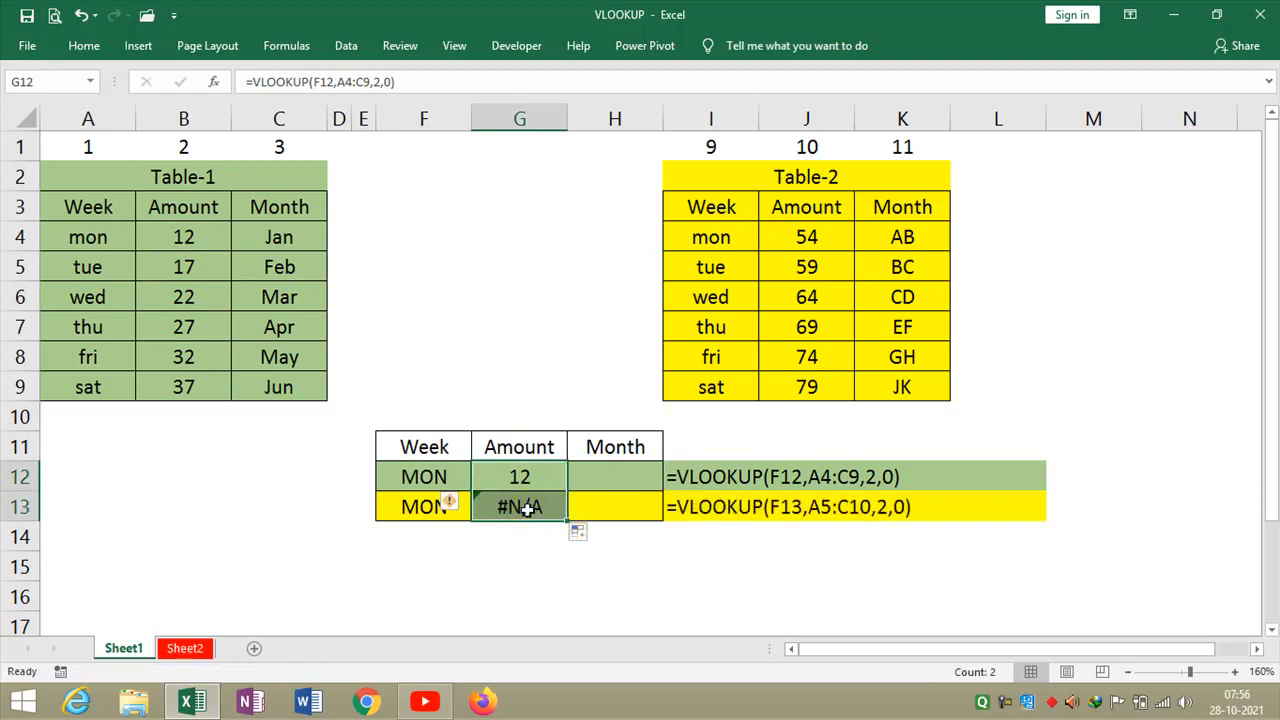
click(523, 509)
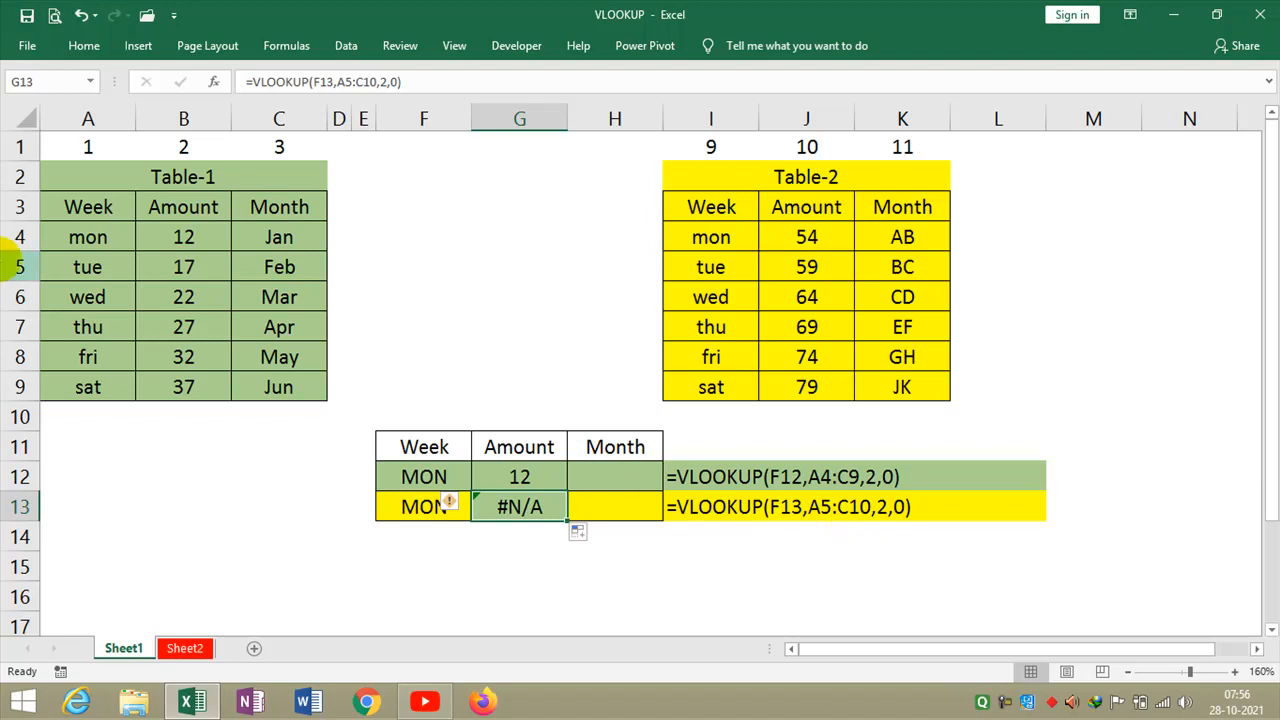
drag(50, 255, 276, 384)
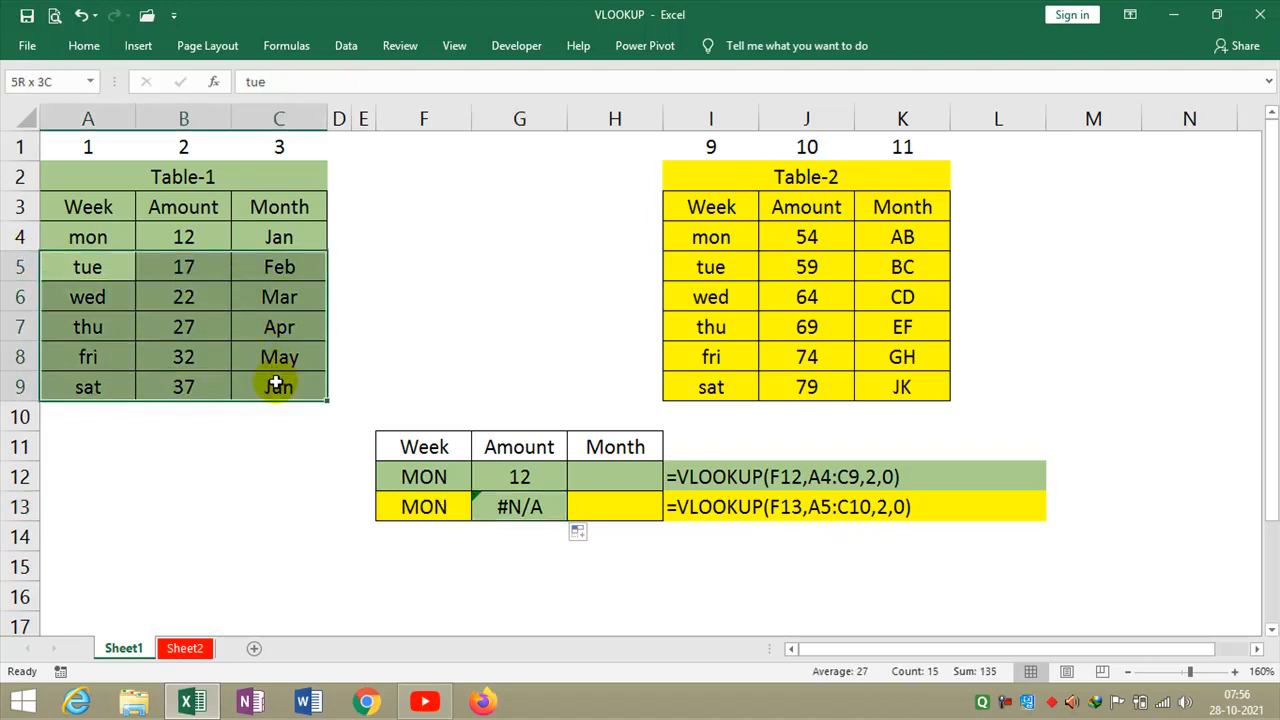
click(499, 505)
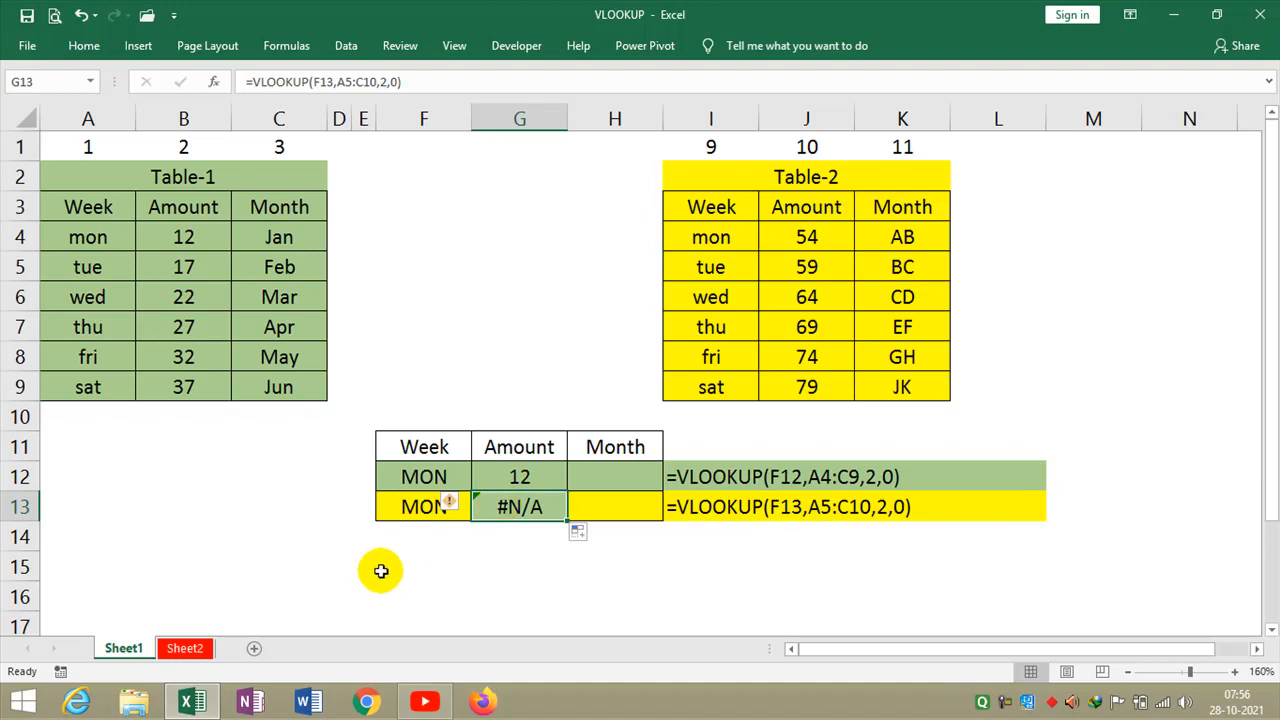
click(428, 386)
Make the table range in G12's VLOOKUP formula absolute as $A$4:$C$9.
click(514, 480)
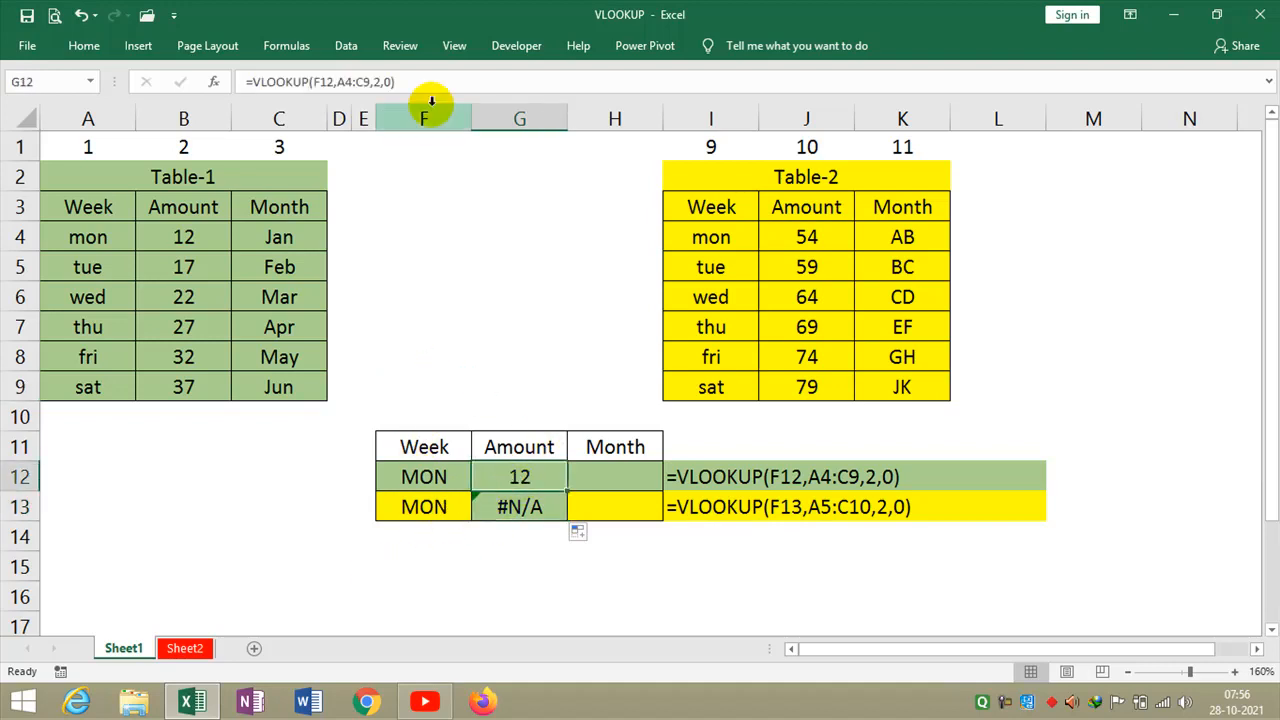
click(363, 83)
double_click(363, 84)
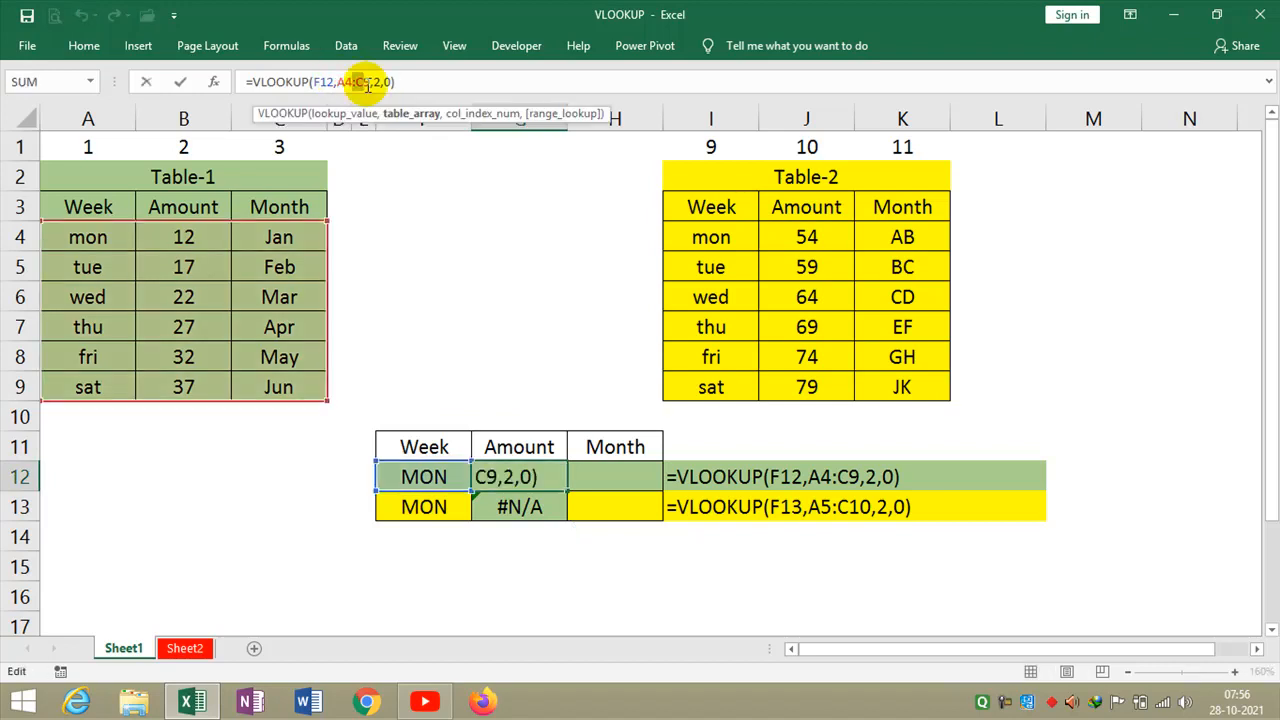
click(370, 84)
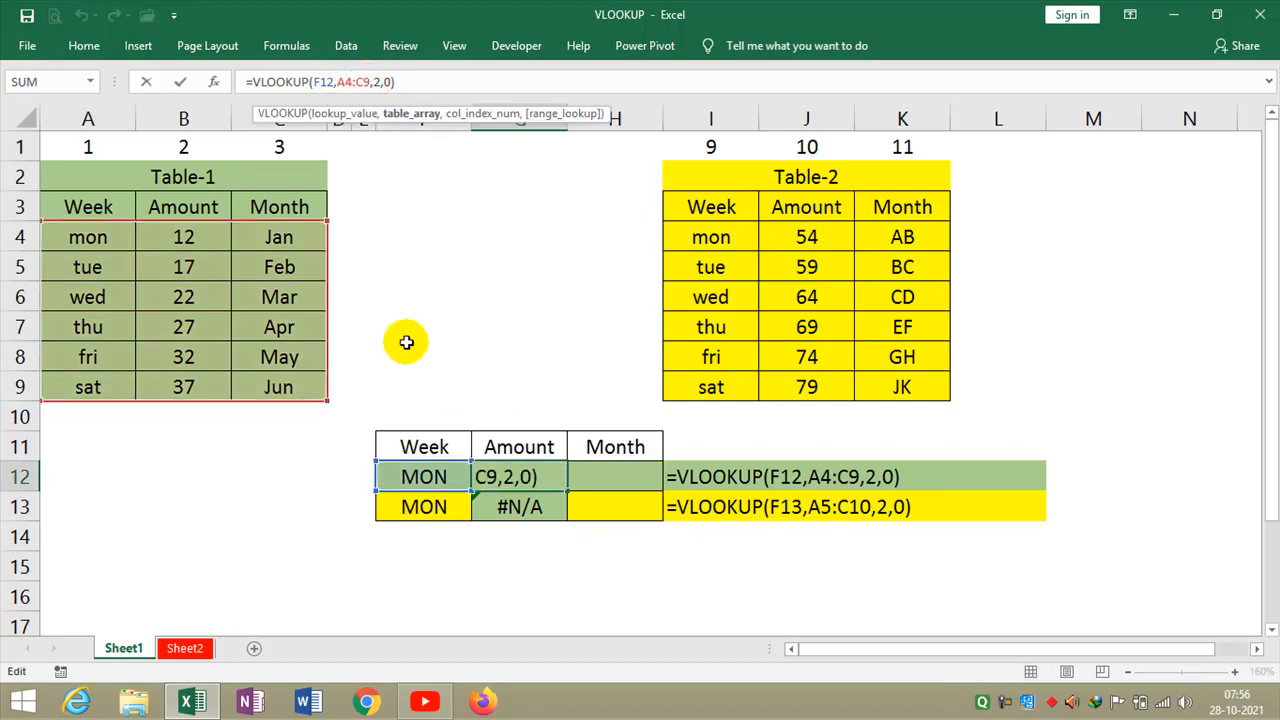
key(F4)
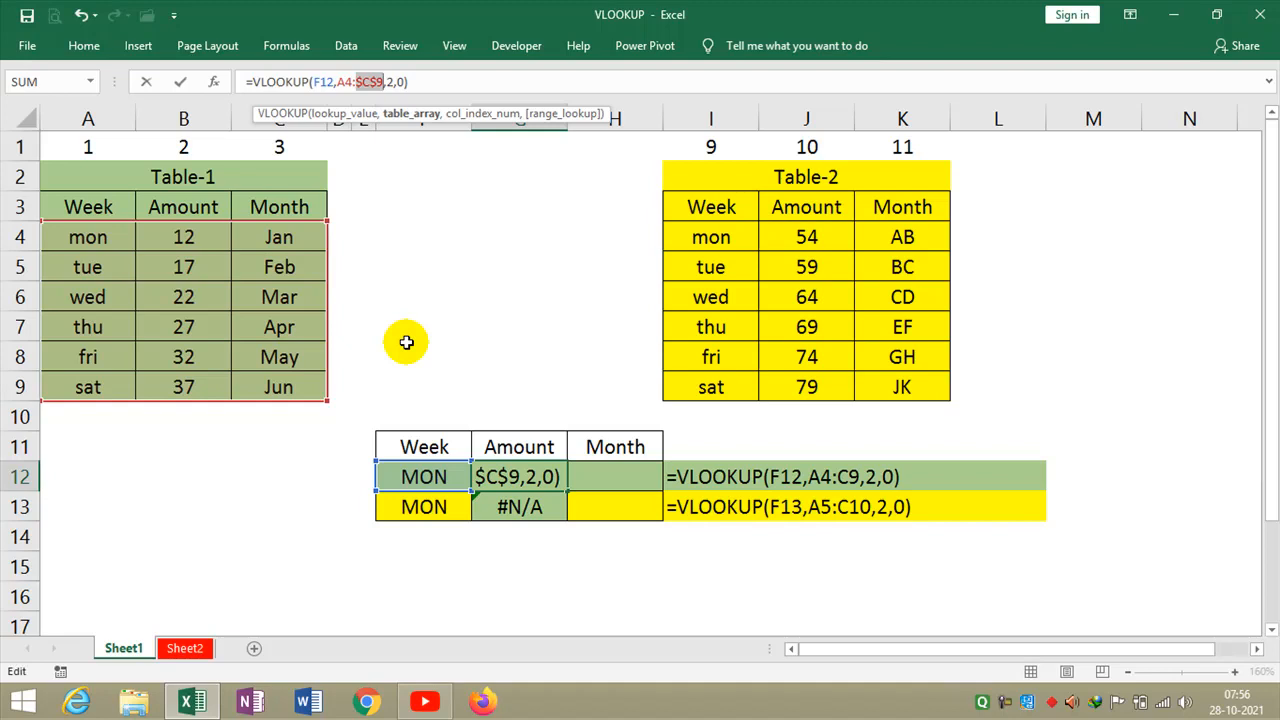
click(344, 83)
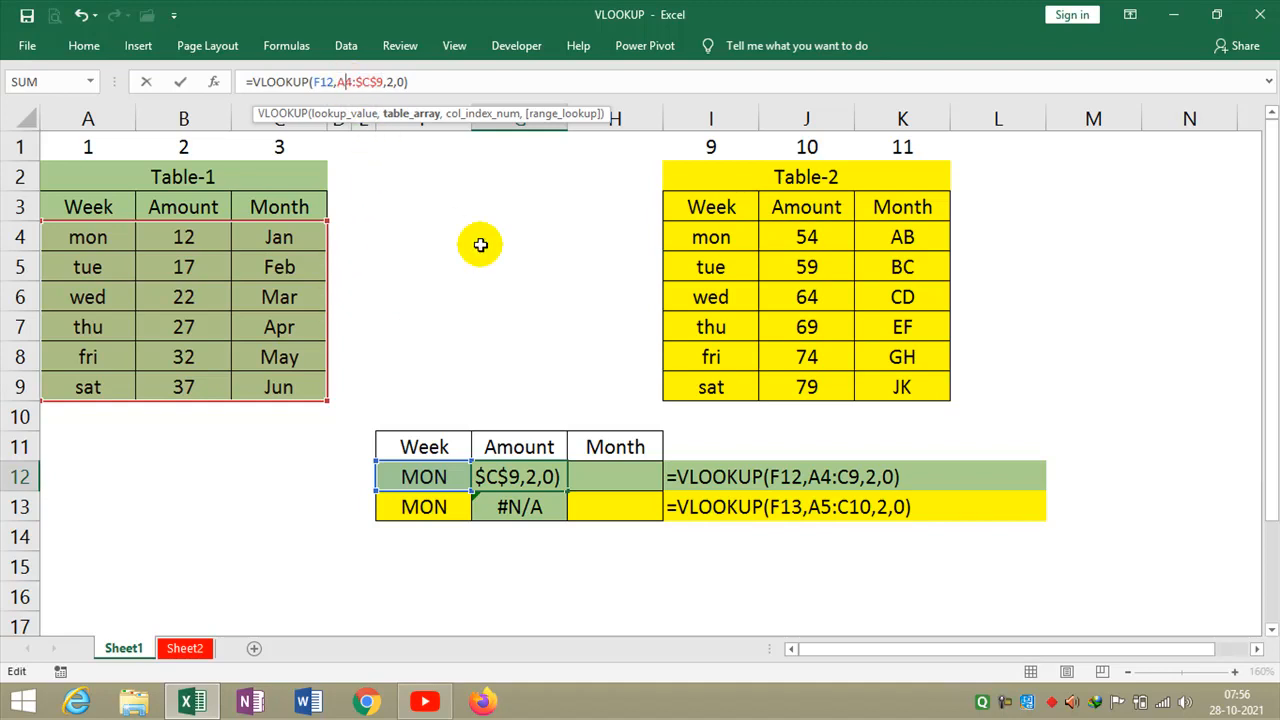
key(F4)
key(Return)
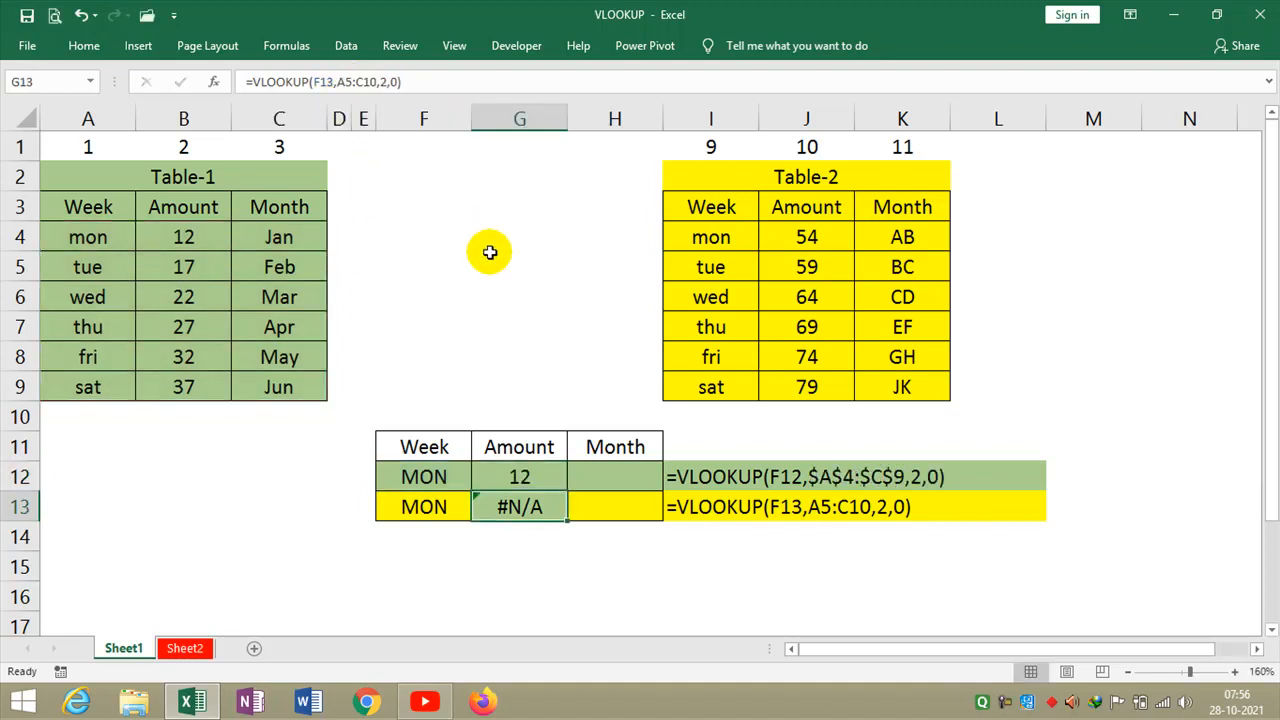
Fill the G12 formula down to G13 and check the locked table range in both cells.
click(549, 471)
drag(570, 492, 568, 521)
click(536, 504)
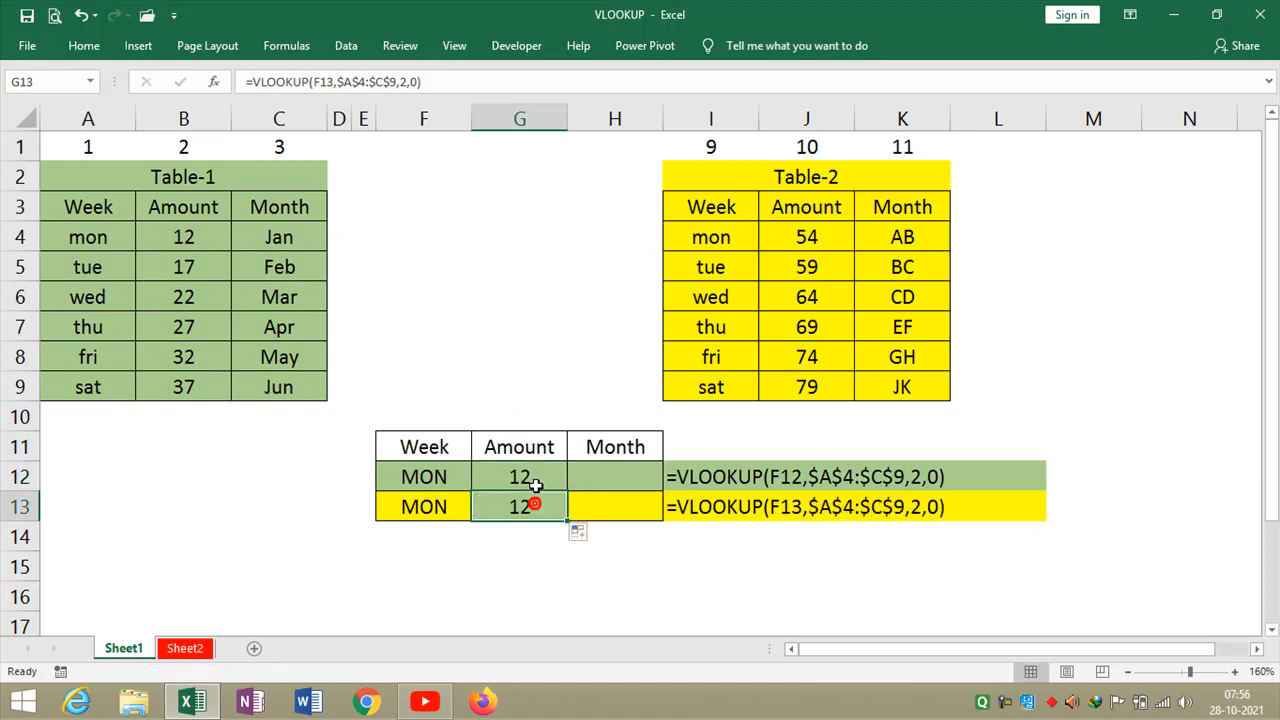
click(528, 477)
drag(338, 83, 393, 85)
key(Escape)
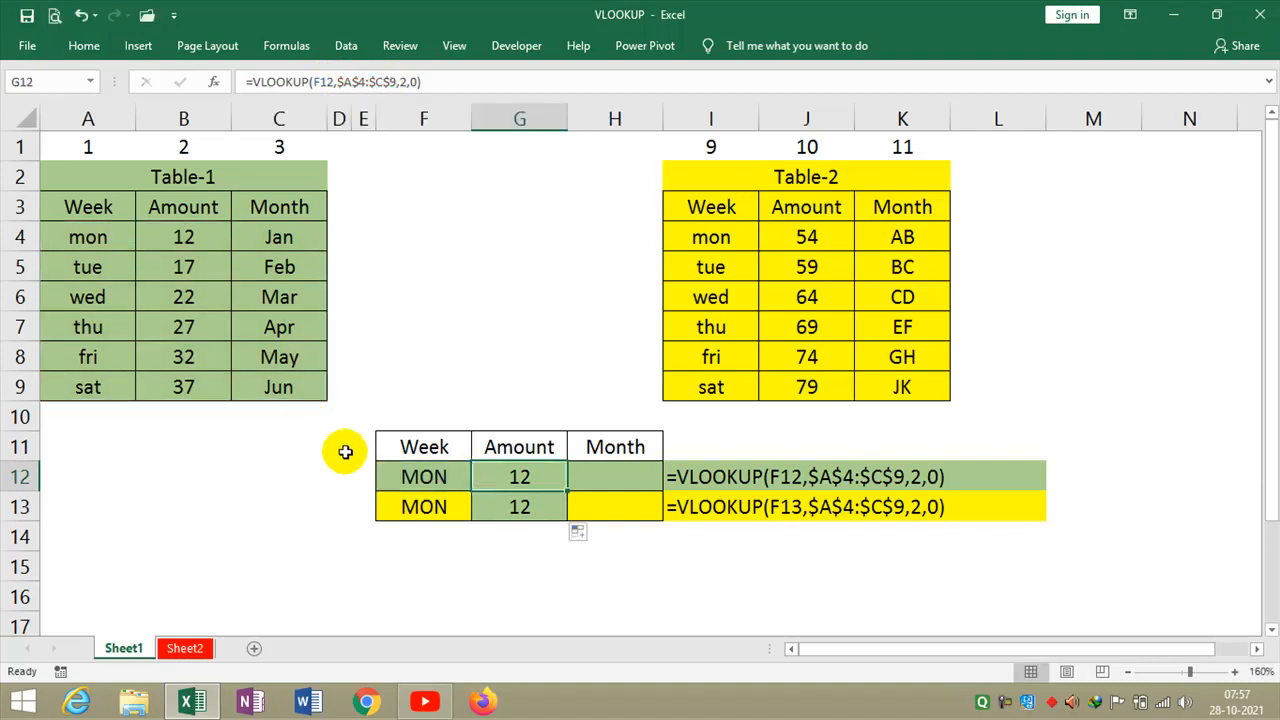
Look briefly at Sheet2, return to Sheet1 and copy the Week and Amount cells F13:G13 down to row 14.
click(186, 648)
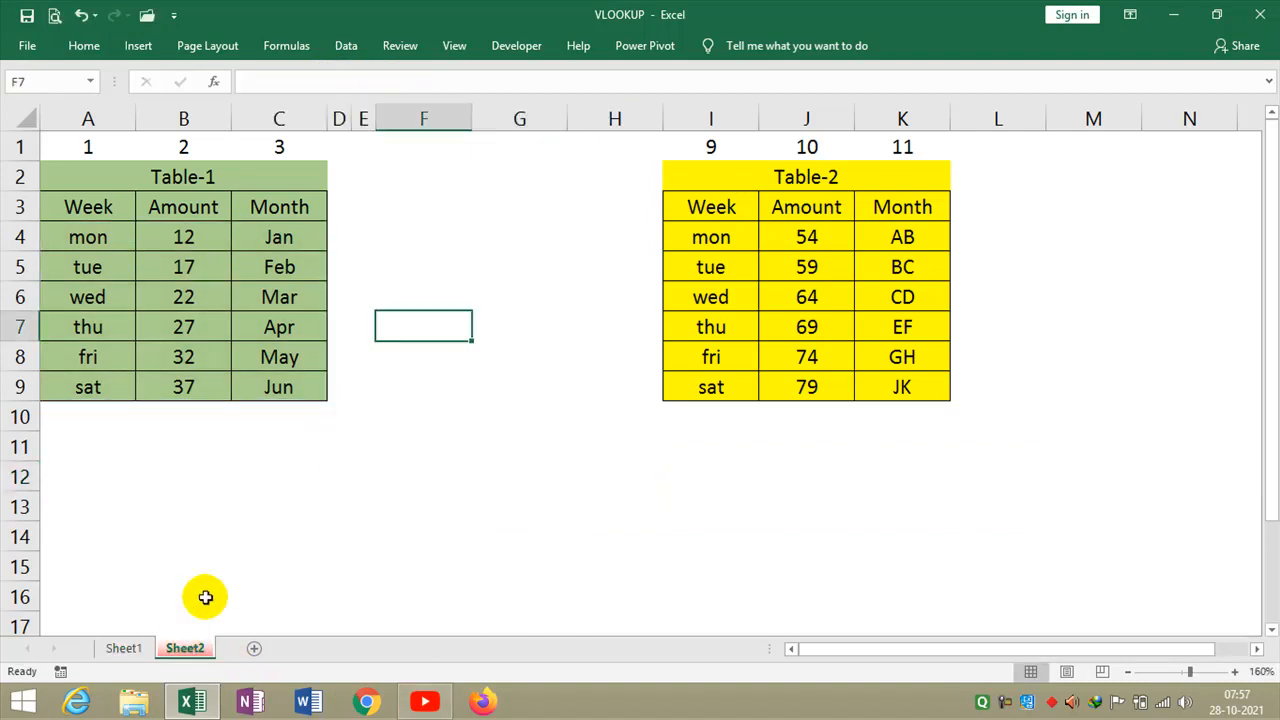
click(130, 648)
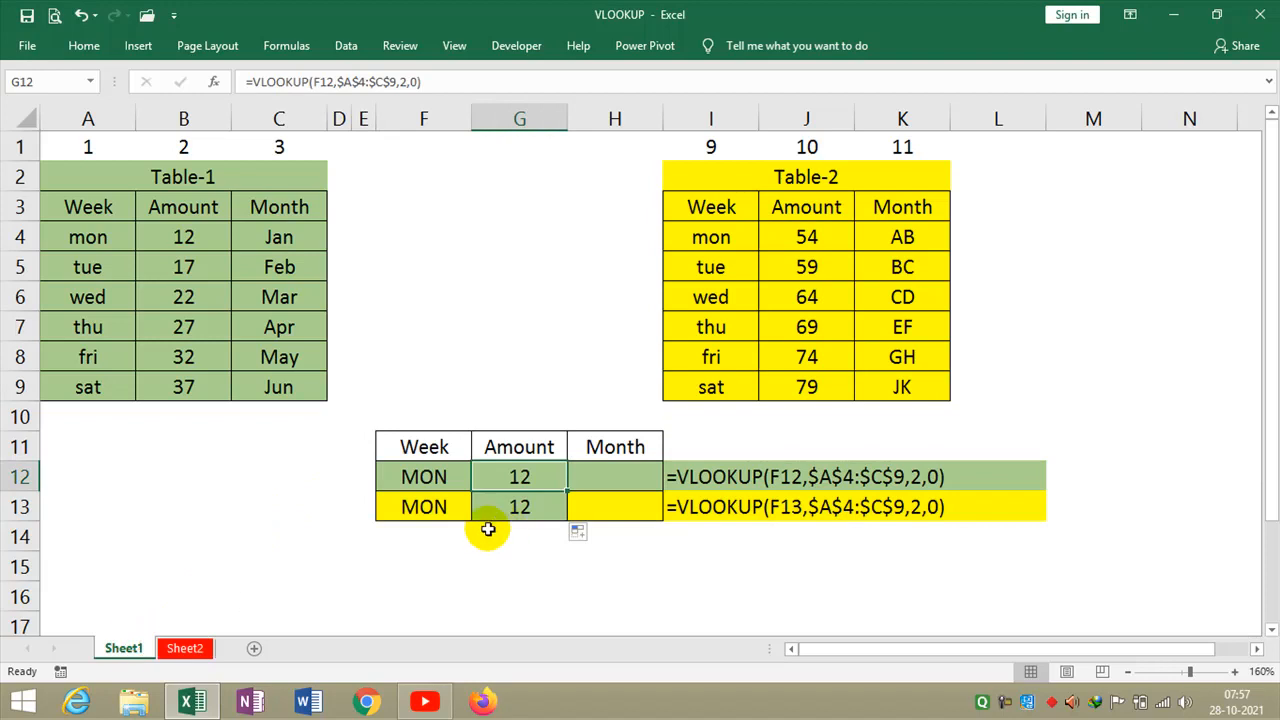
click(429, 537)
drag(425, 510, 506, 533)
text(=VLOOKUP()
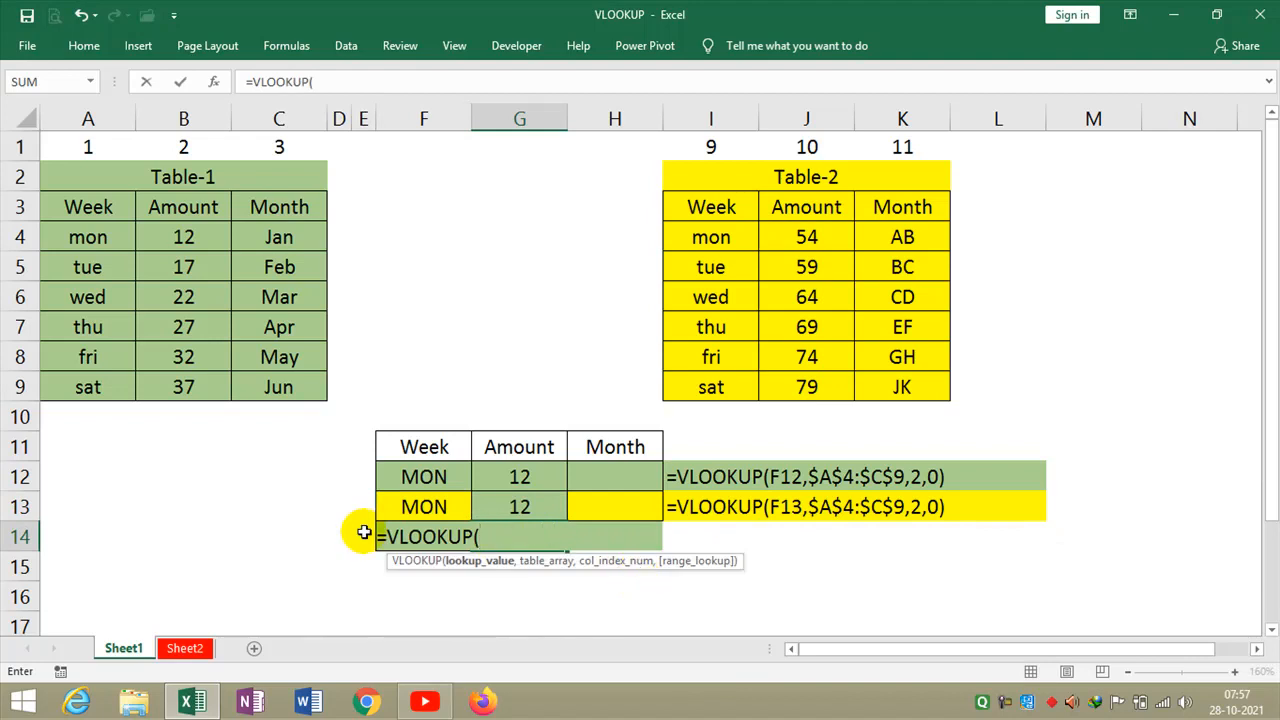
key(Left)
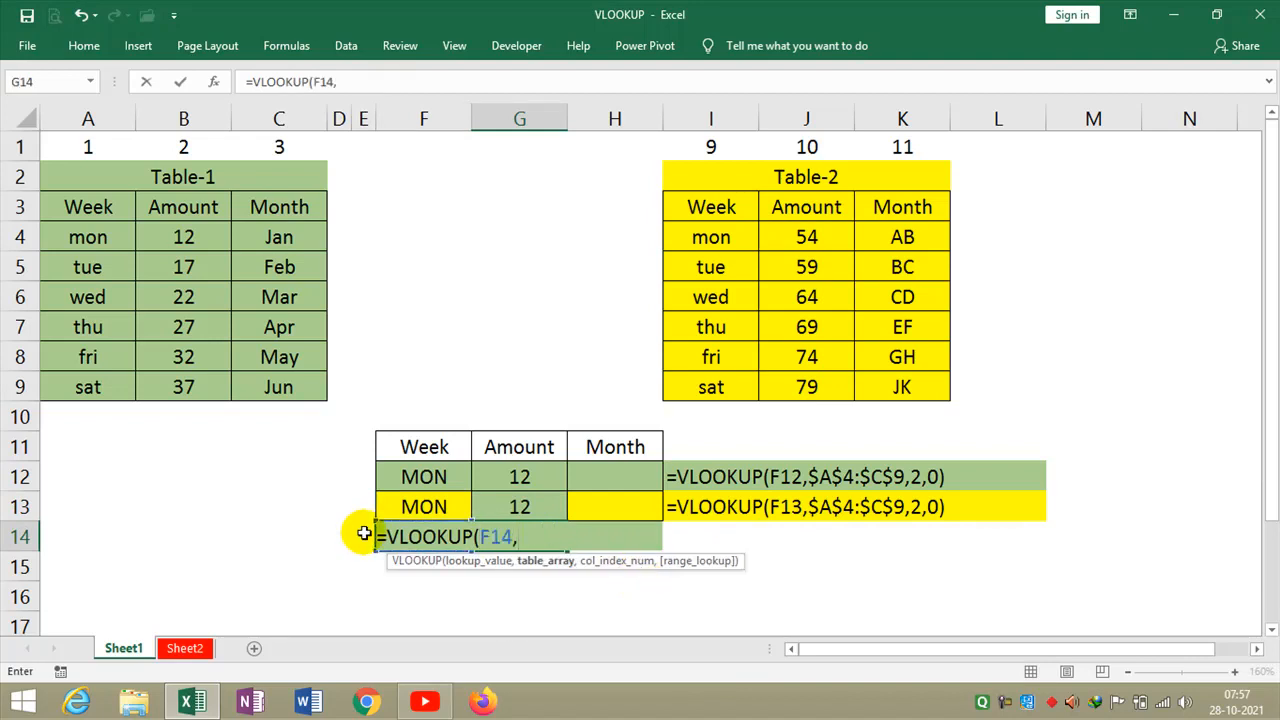
text(,)
click(184, 648)
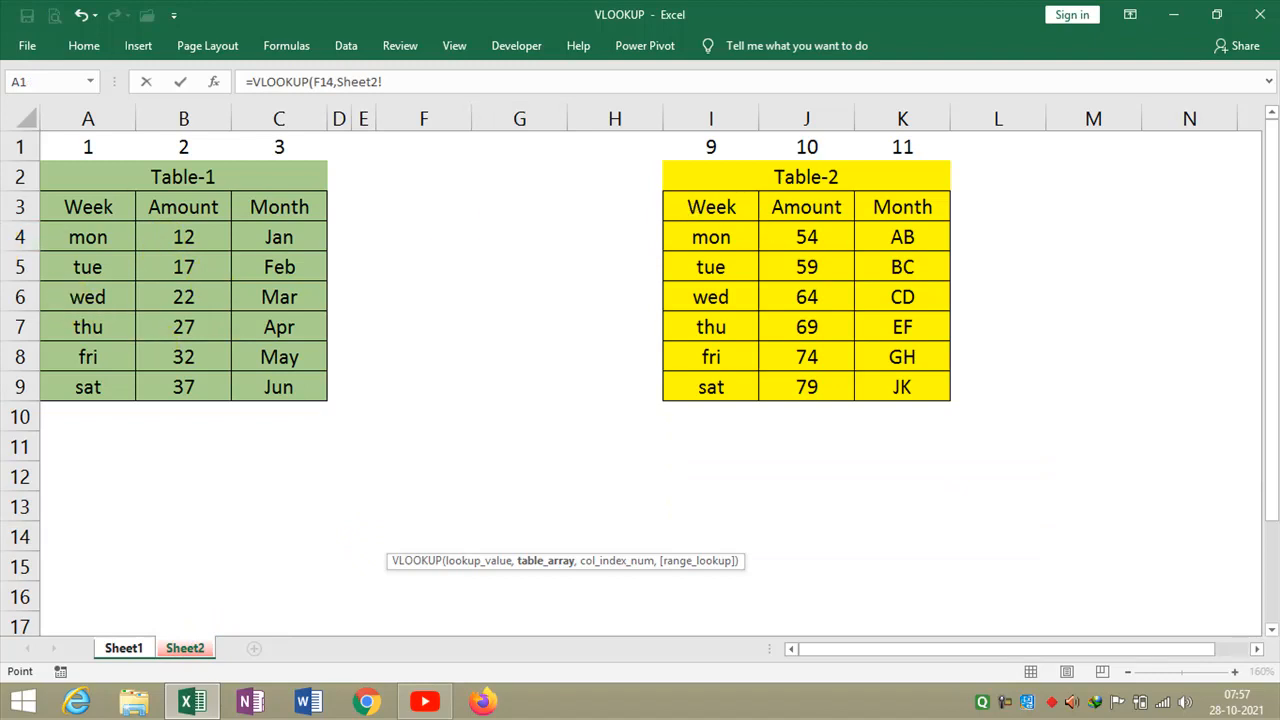
drag(51, 206, 298, 387)
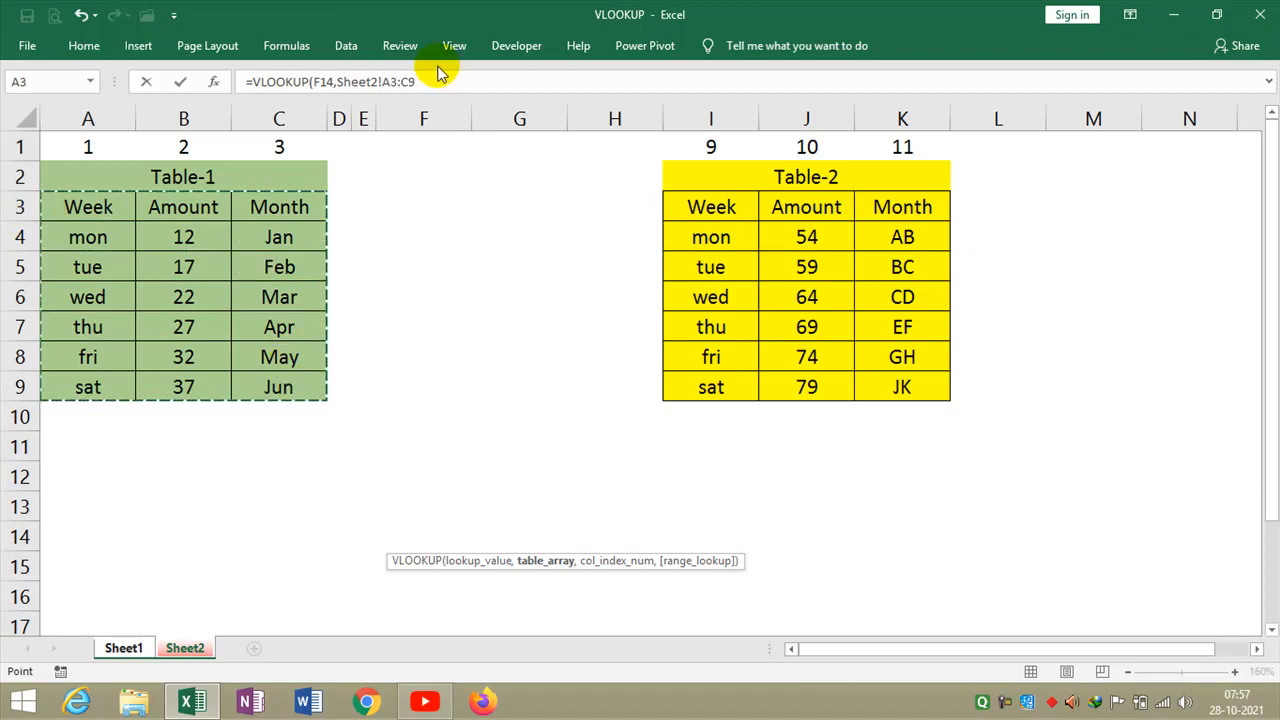
key(Escape)
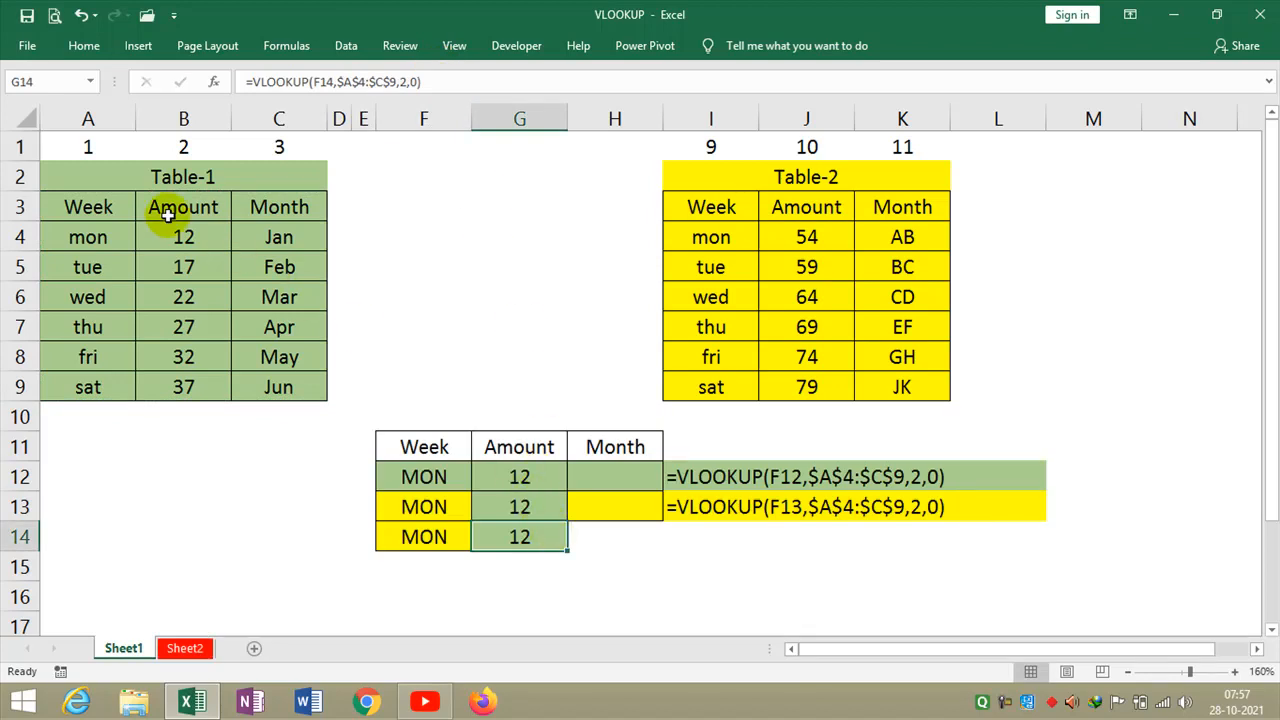
On Sheet1, name the Table-1 range A3:C9 TBLE1 and the Table-2 range I3:K9 TBLE2.
drag(84, 207, 309, 388)
click(40, 82)
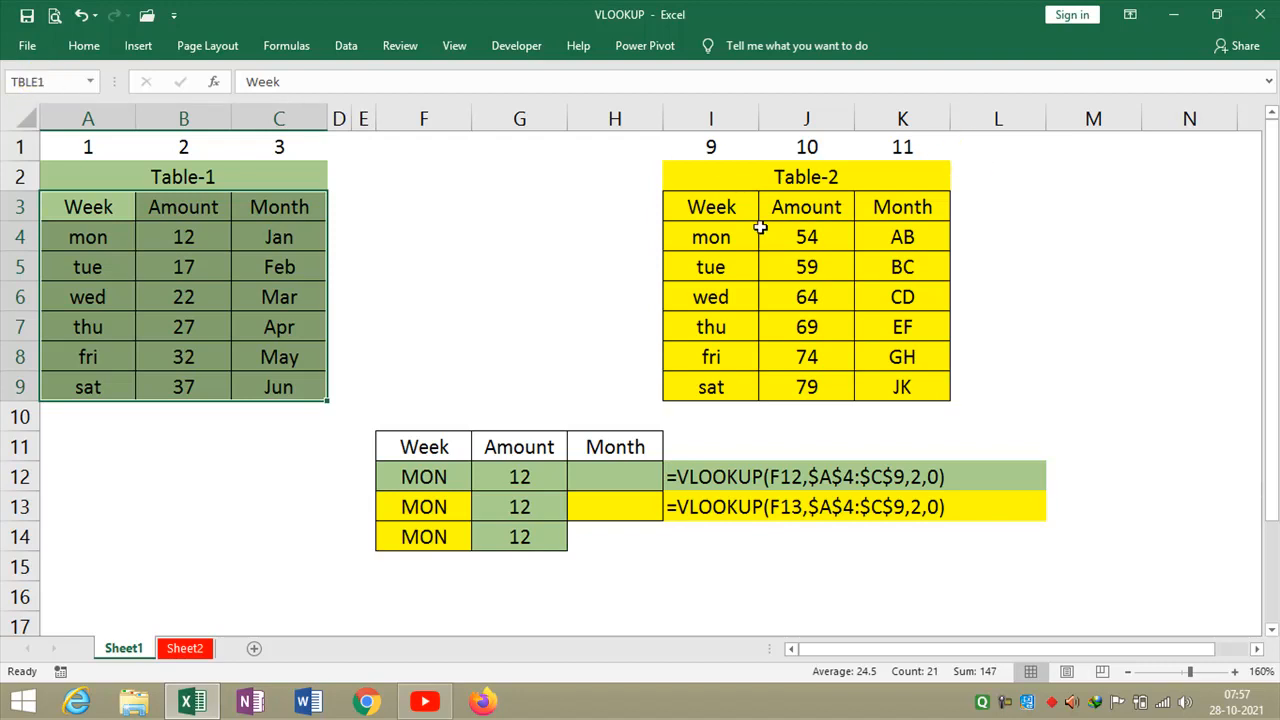
drag(716, 211, 882, 388)
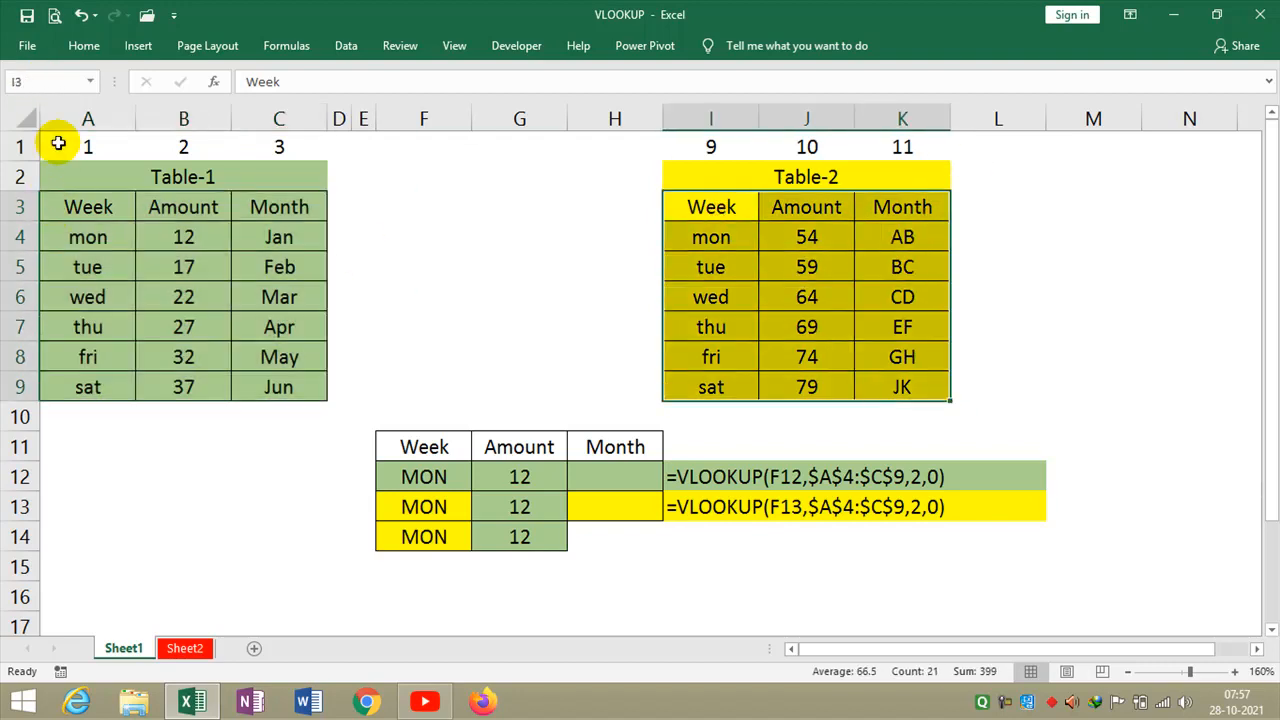
click(50, 82)
text(TBLE2)
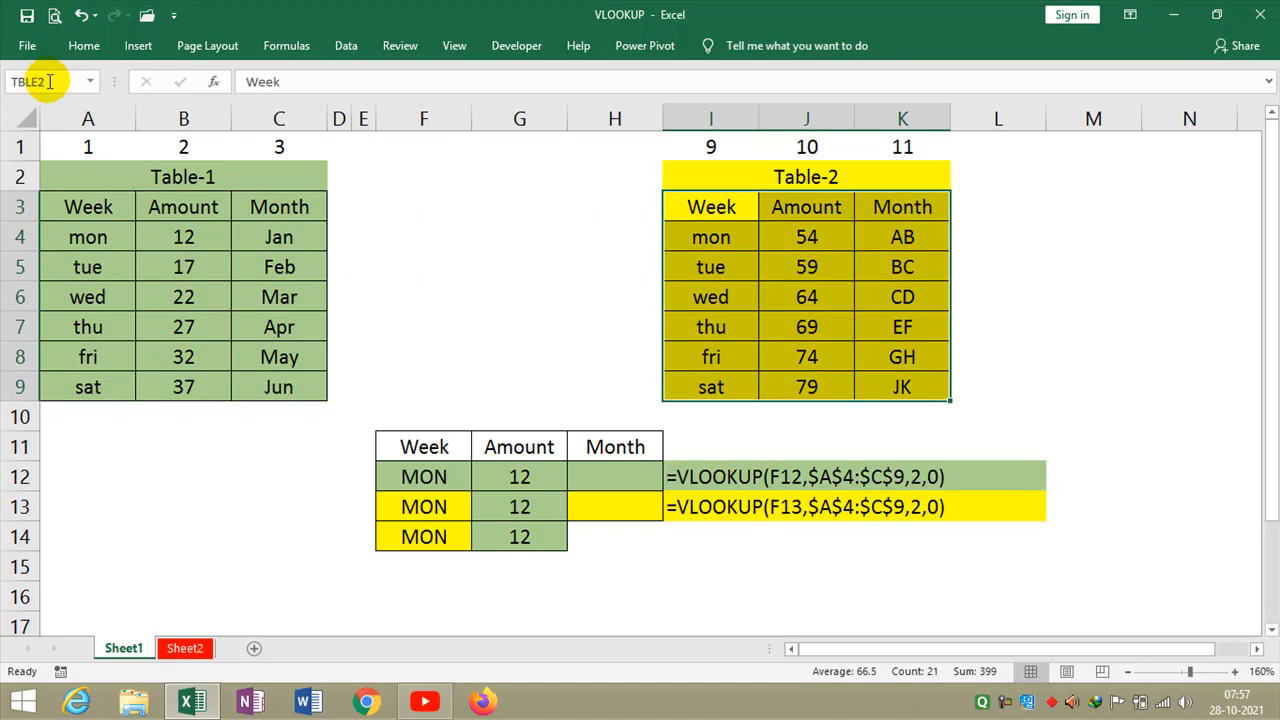
On Sheet2, give the Table-1 range A3:C9 a name starting with TBLE and name the Table-2 range I3:K9 TBLE4.
click(184, 648)
drag(83, 207, 274, 383)
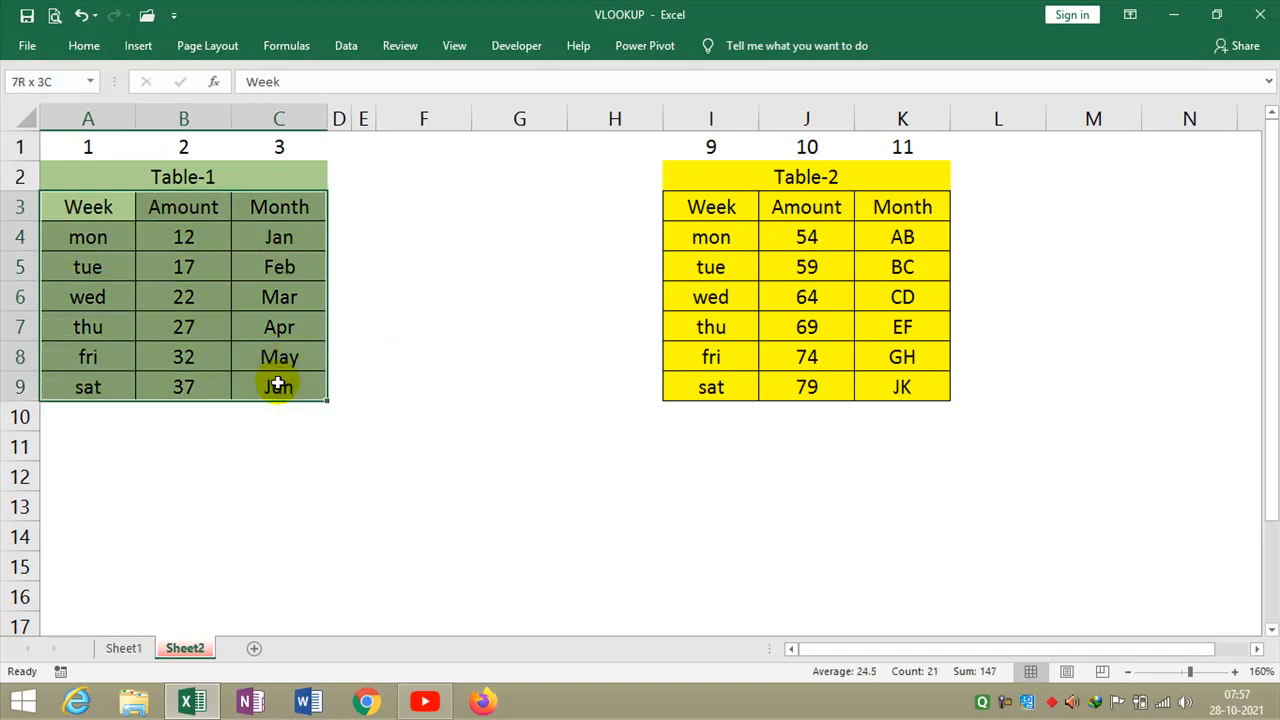
click(67, 84)
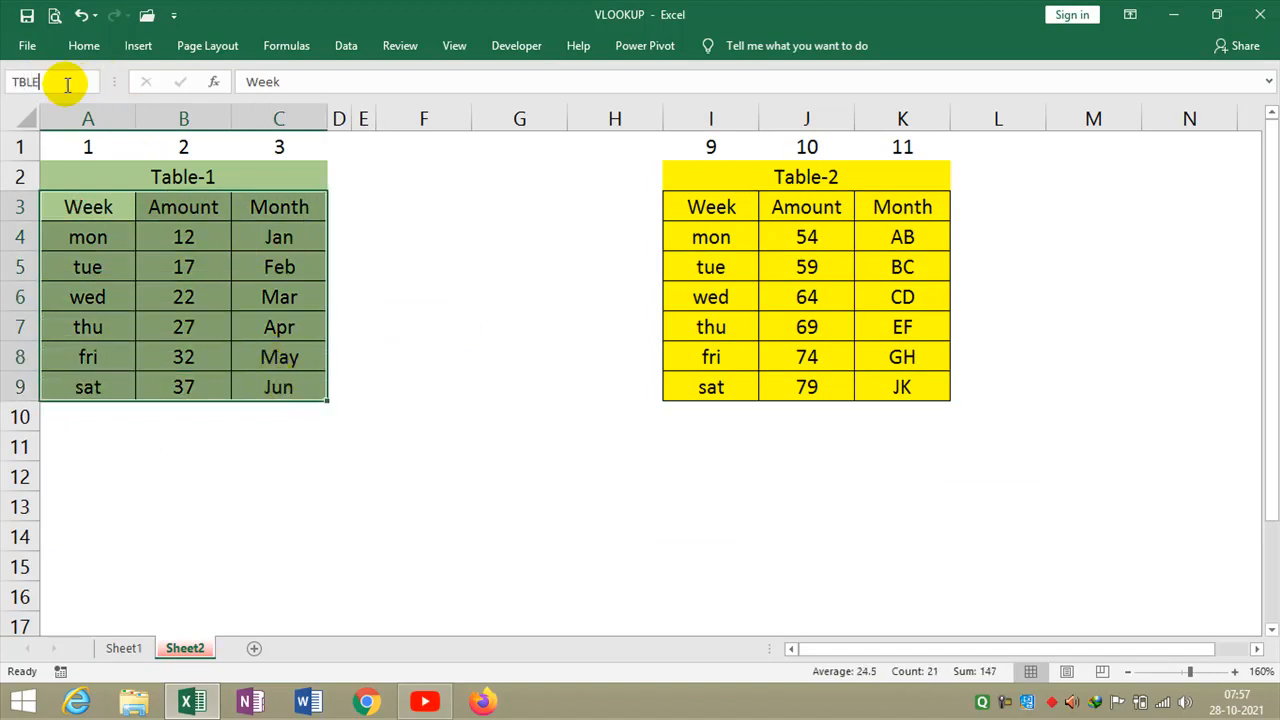
drag(720, 207, 900, 386)
click(80, 78)
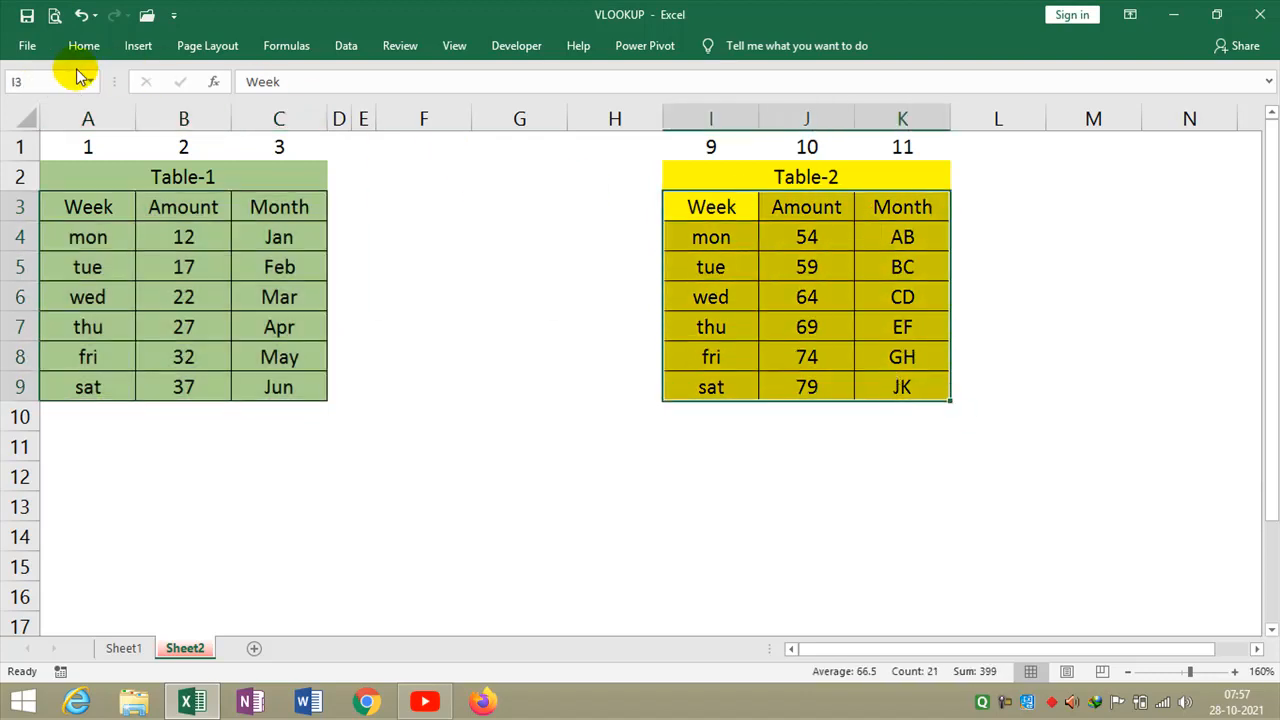
click(73, 79)
text(TBLE4)
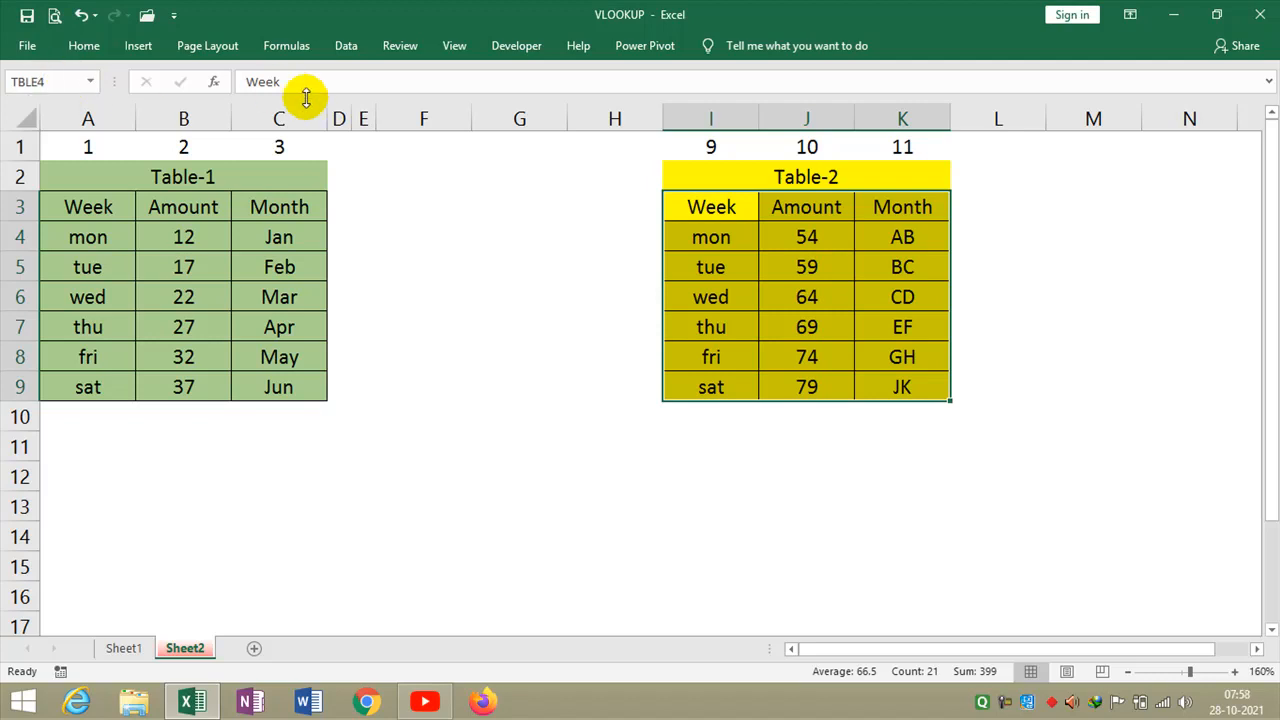
Change the first weekday in Sheet2's Table-1, cell A4, to uppercase MON.
click(86, 237)
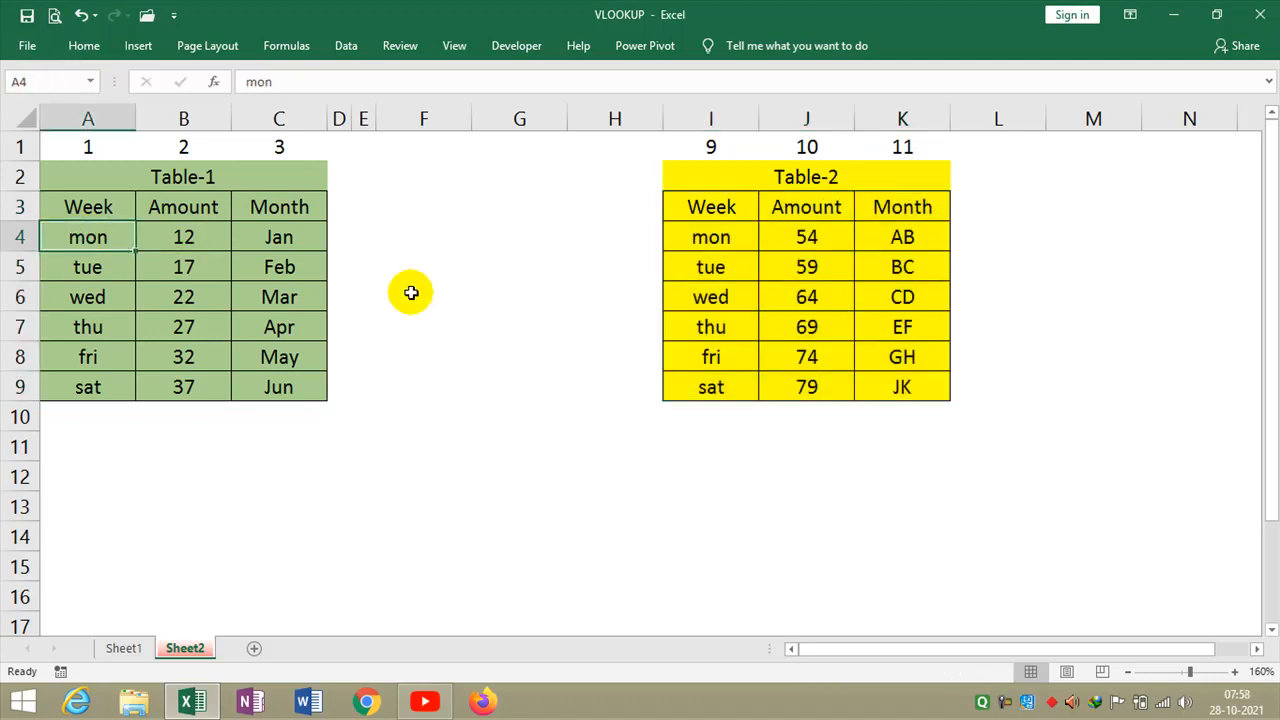
text(MO)
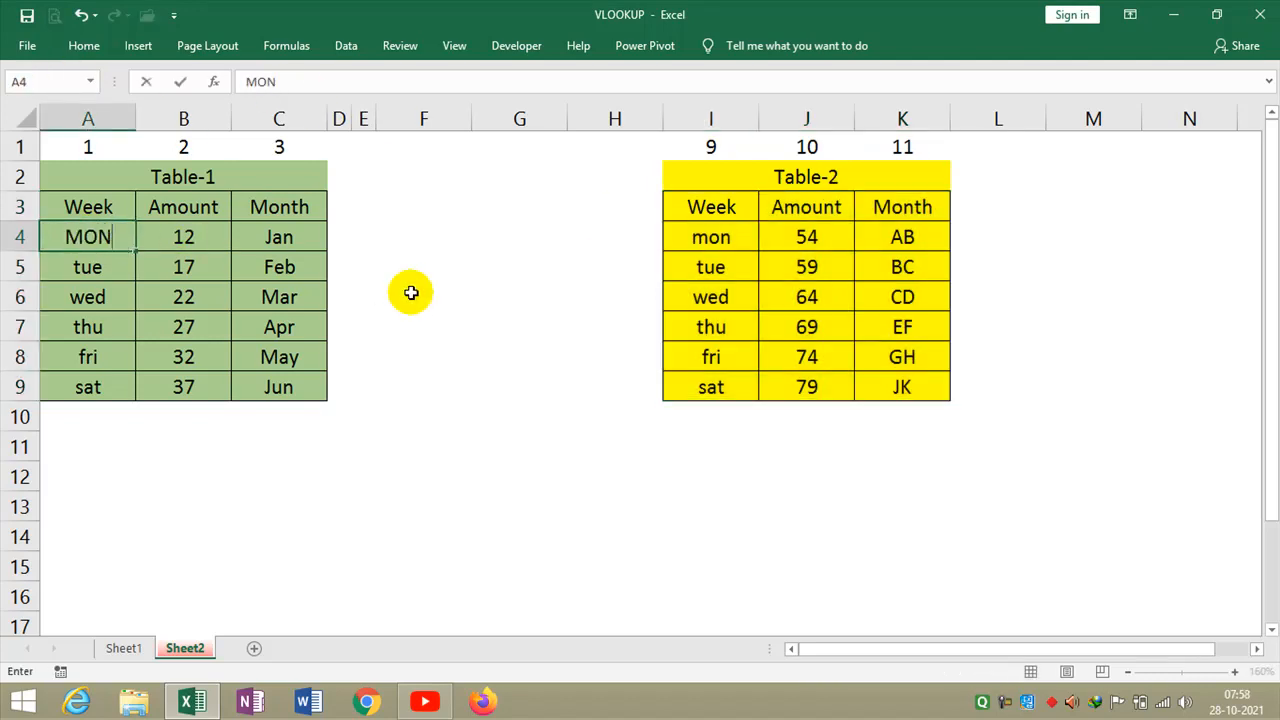
text(N)
key(Return)
click(108, 237)
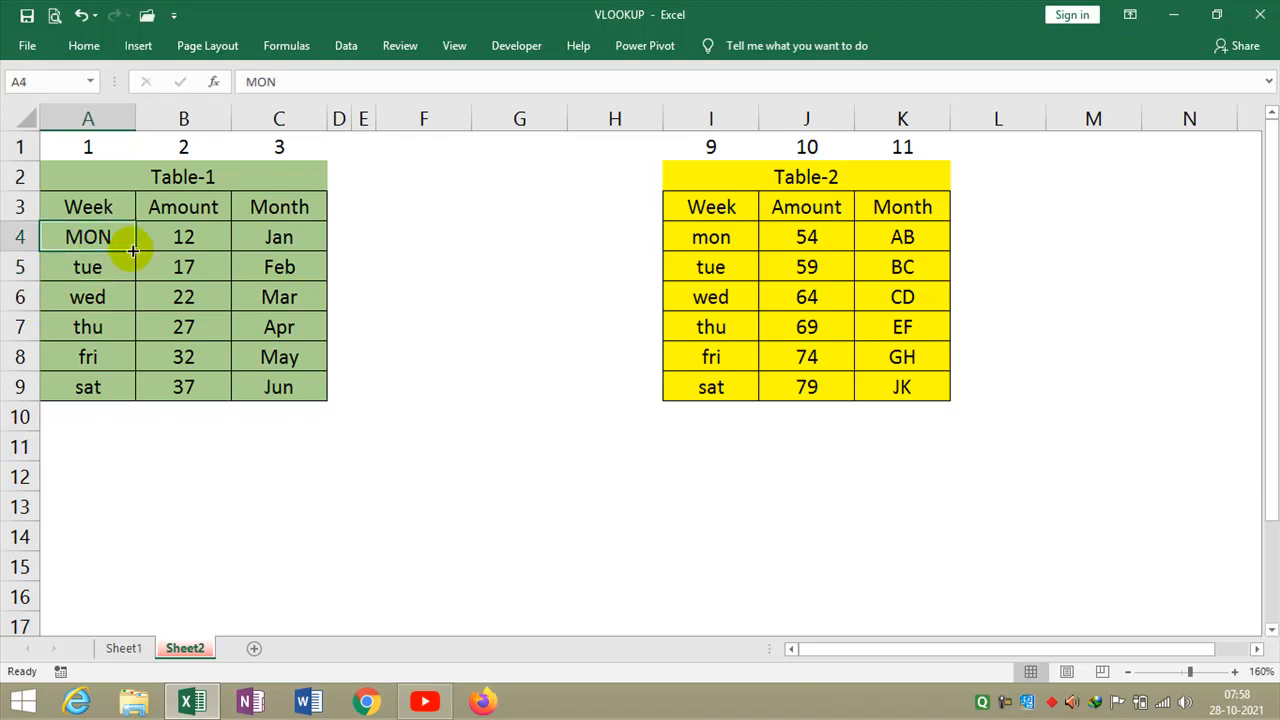
In Sheet2's Table-1, fill the uppercase weekdays down to A9 and fill Amount cells B4:B9 with the series SHT12 to SHT17.
double_click(131, 250)
click(200, 237)
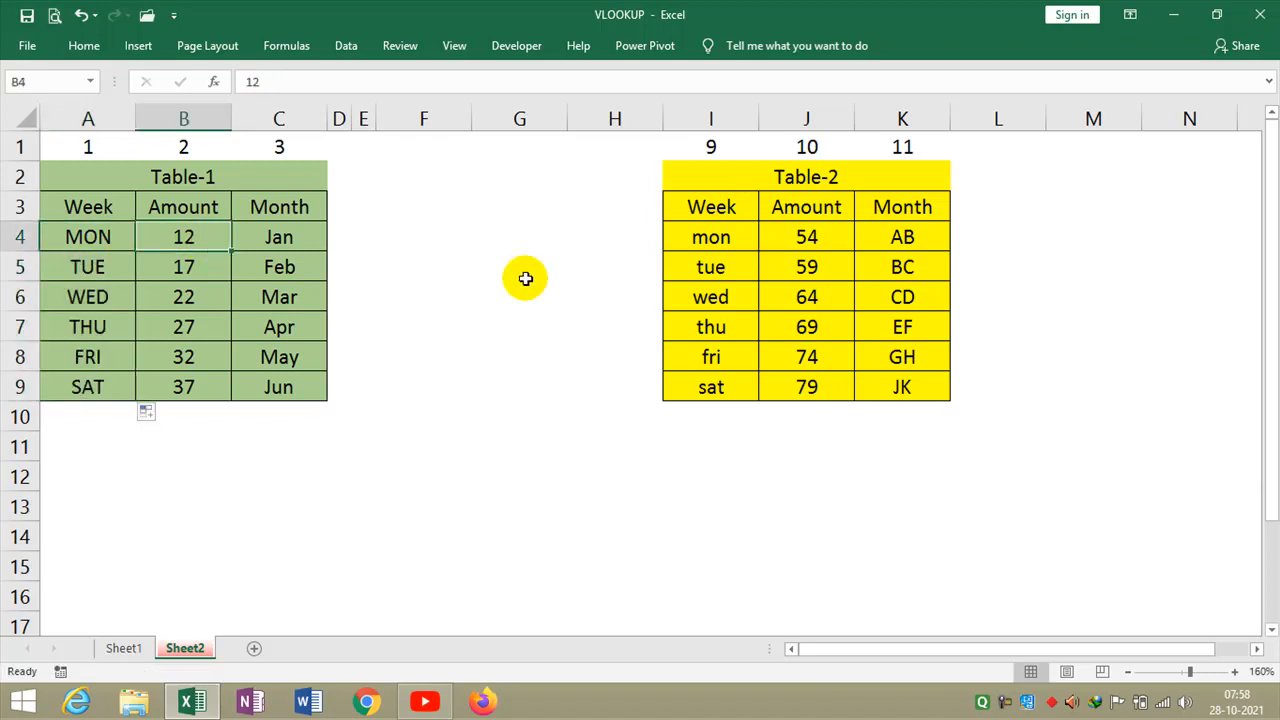
text(SHT1)
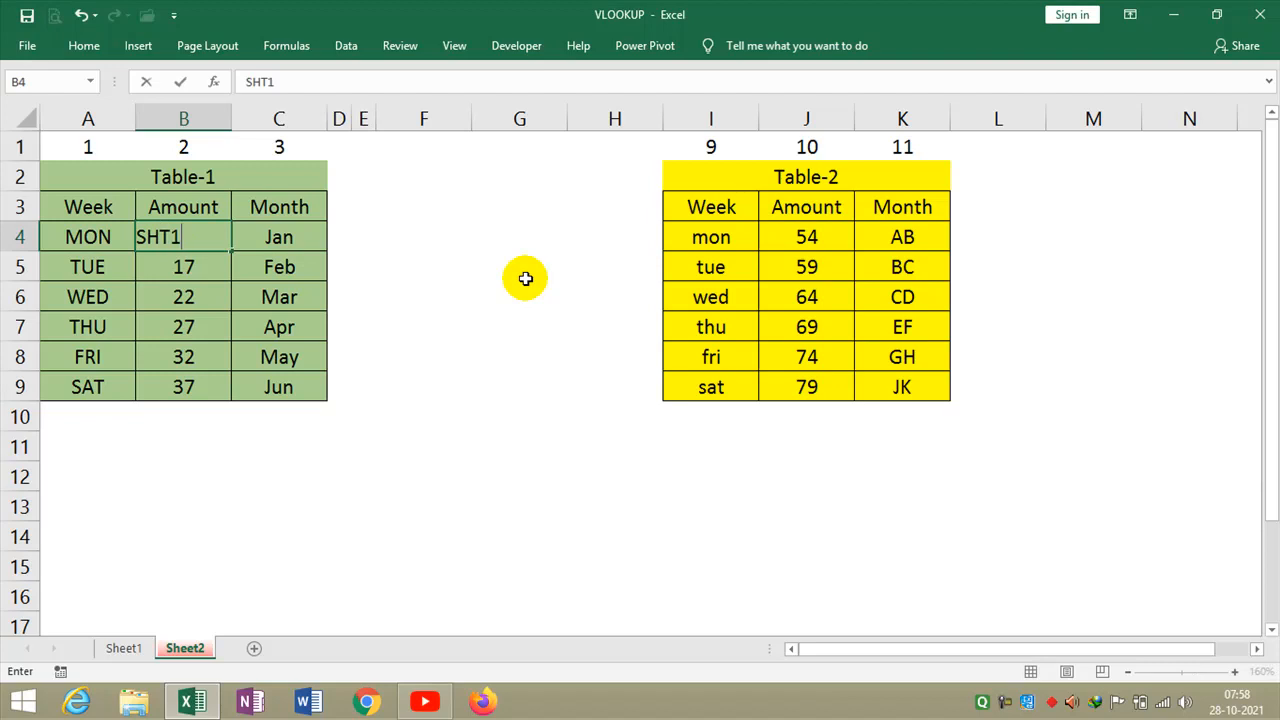
text(2)
key(Return)
click(213, 234)
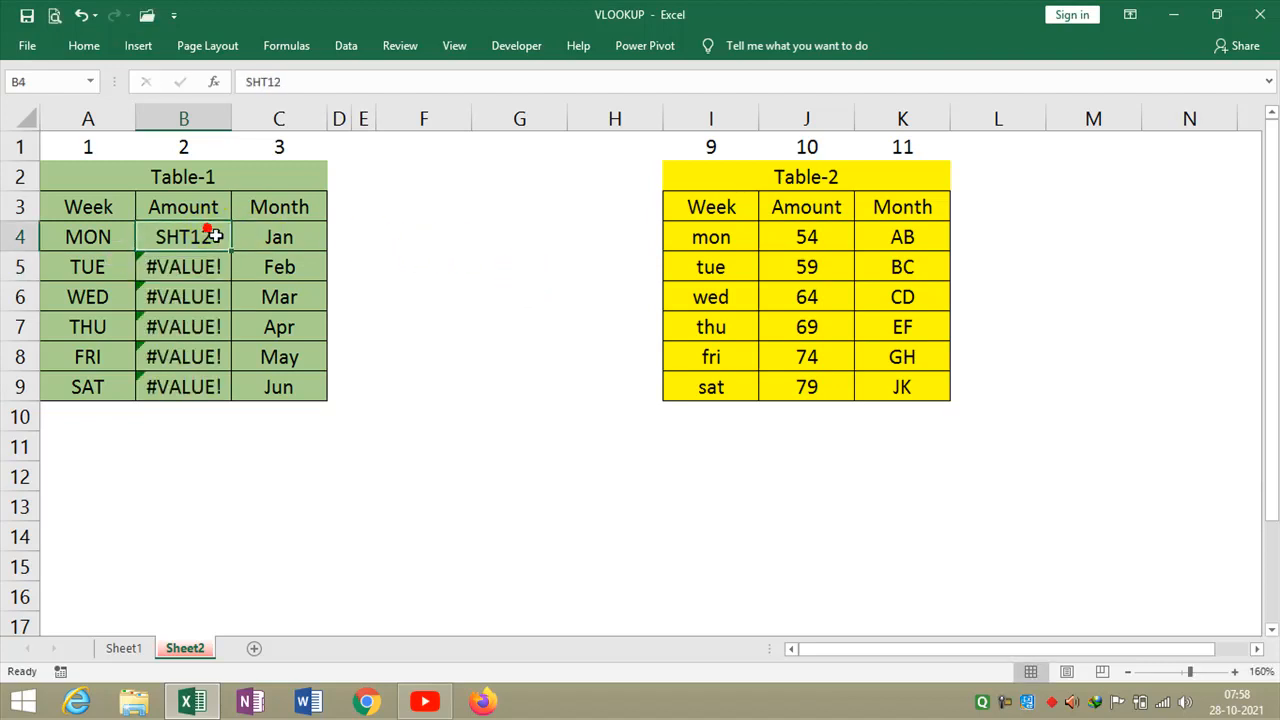
drag(229, 251, 229, 398)
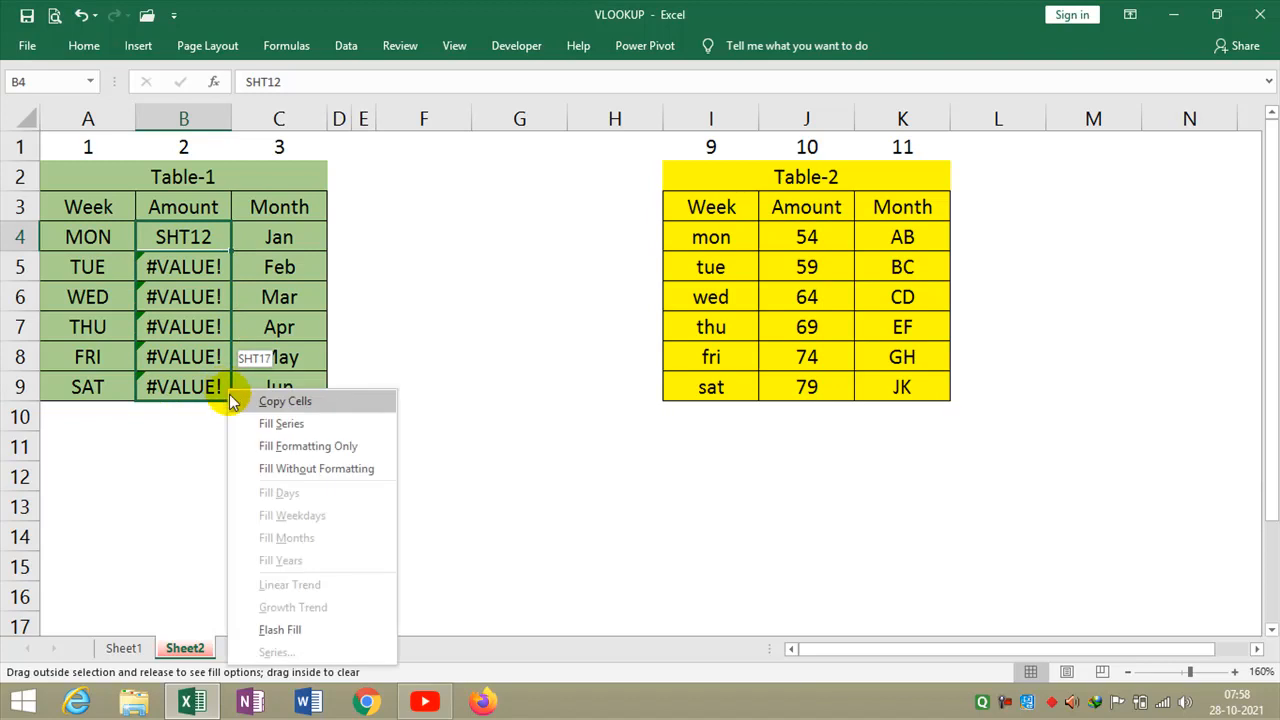
click(286, 422)
click(310, 239)
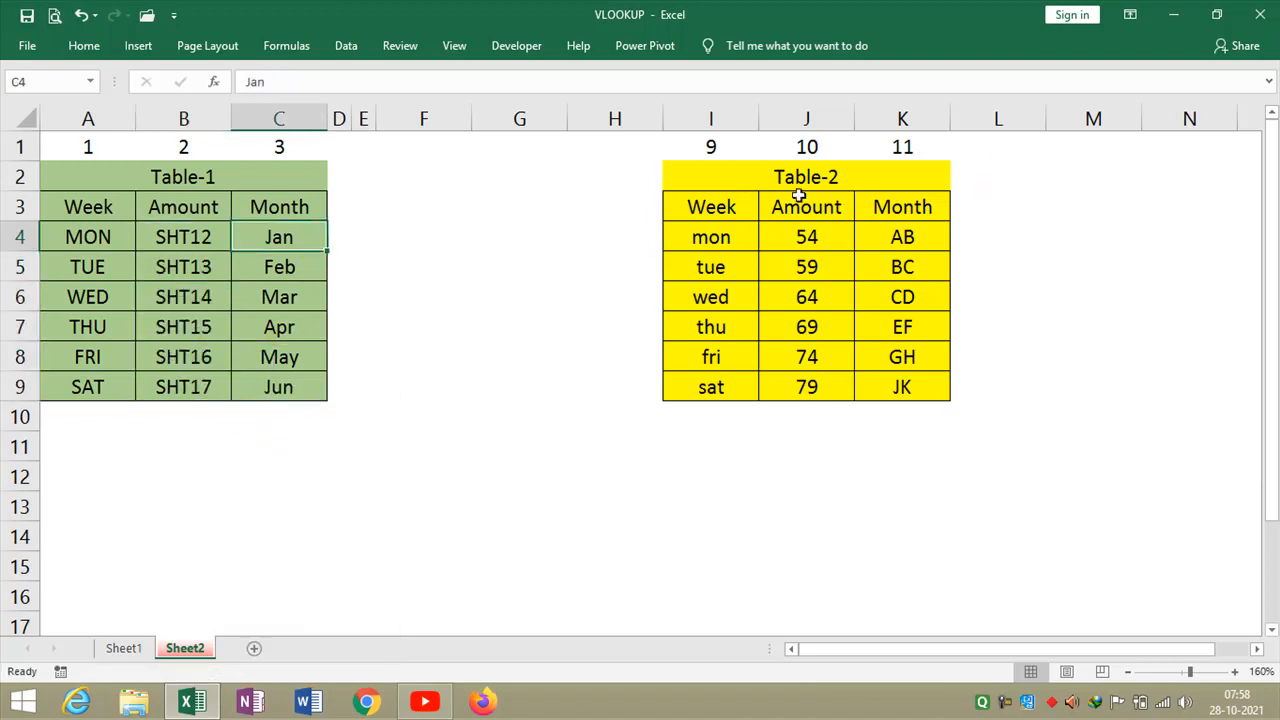
In Sheet2's Table-2, enter SHT54 in J4 and fill the Amount series down to J9.
click(795, 237)
text(SH)
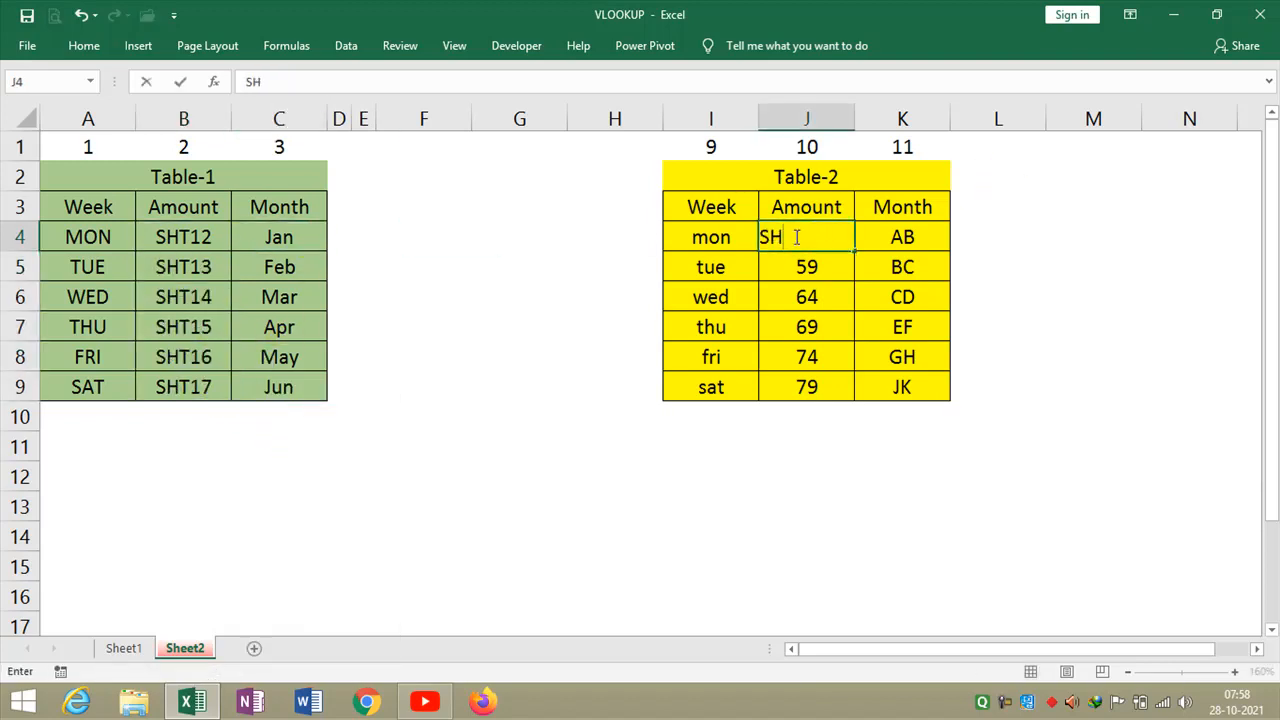
text(T54)
key(Return)
click(846, 246)
drag(854, 253, 846, 405)
click(929, 165)
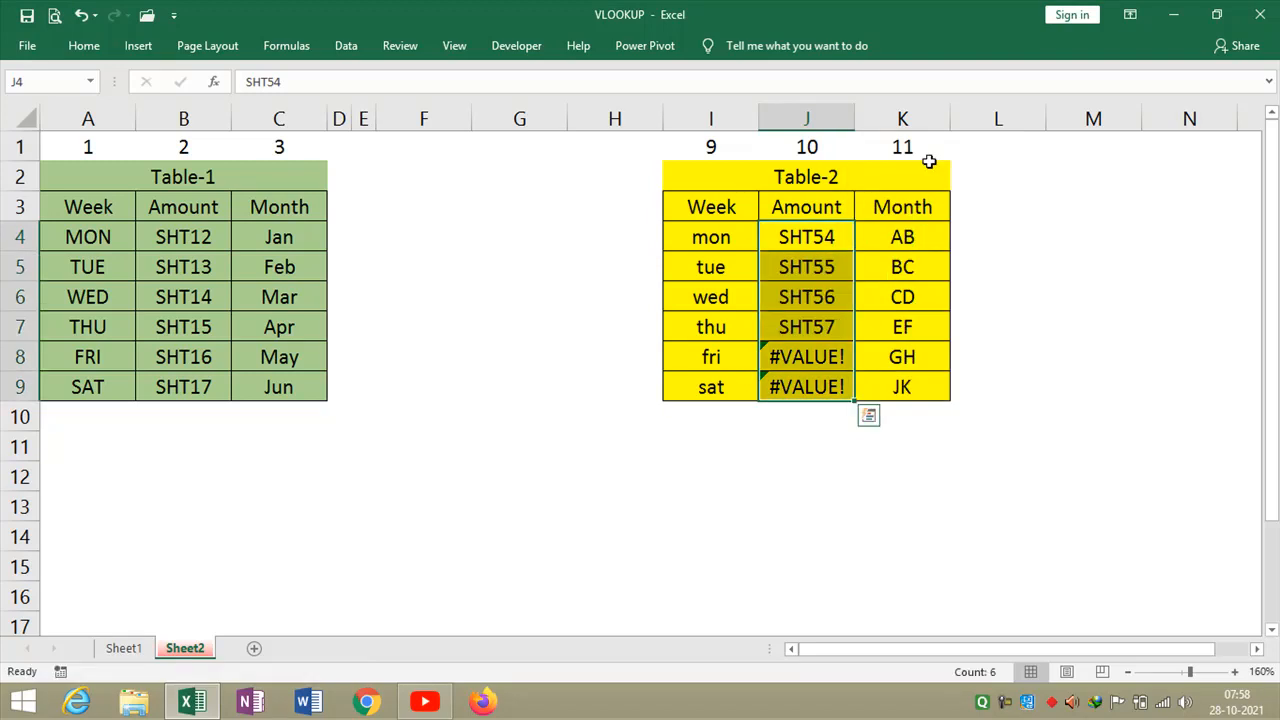
Return to Sheet1 and clear the existing Amount lookup formulas in G12:G14.
click(126, 648)
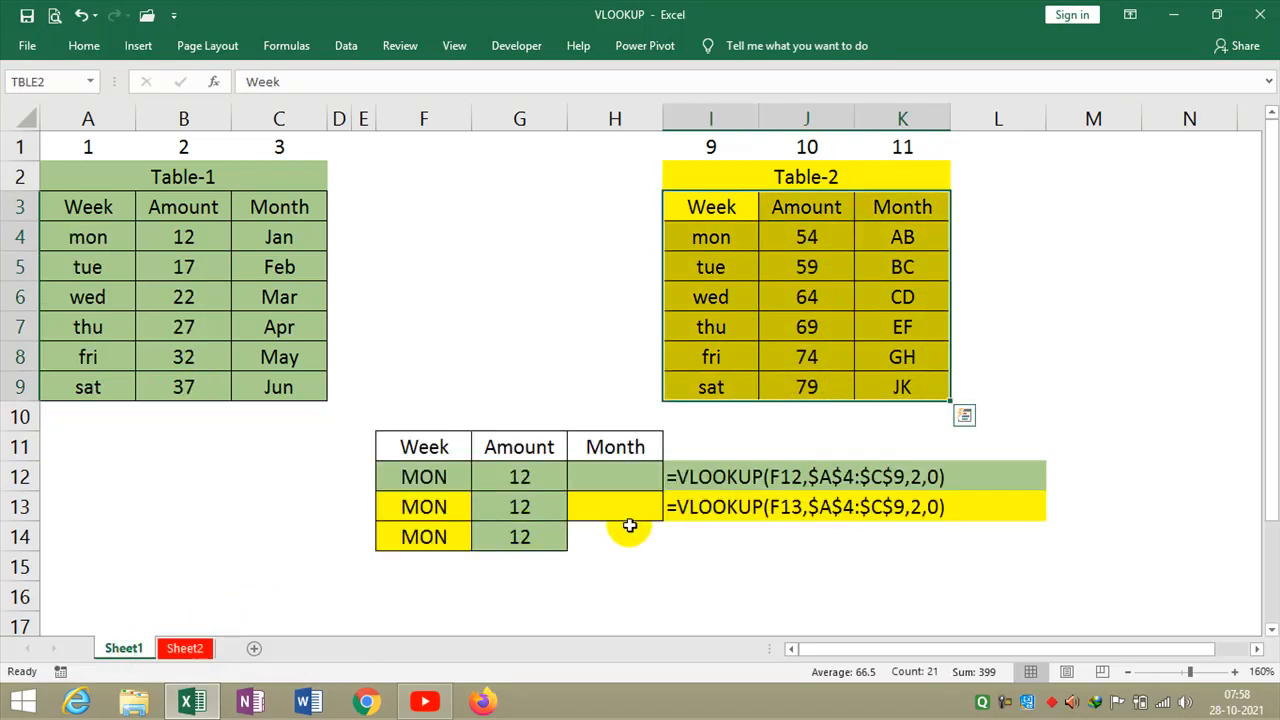
click(650, 479)
click(513, 482)
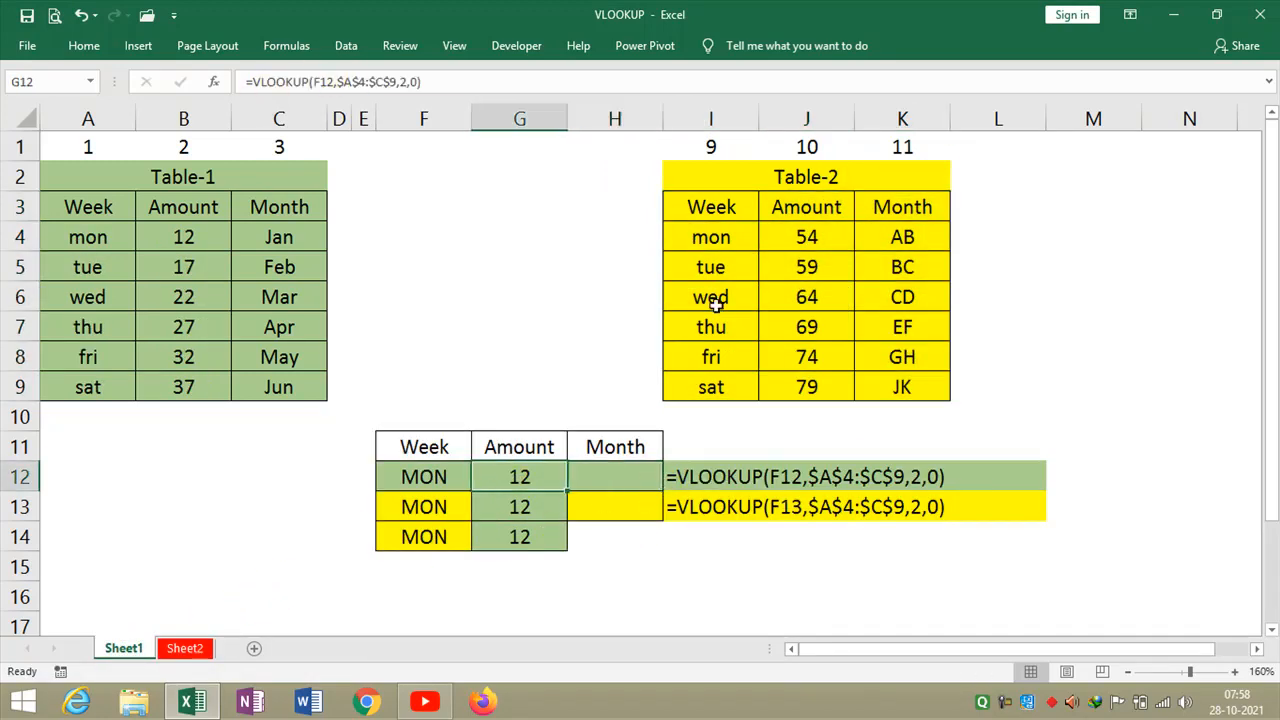
key(shift+Down)
key(shift+Down)
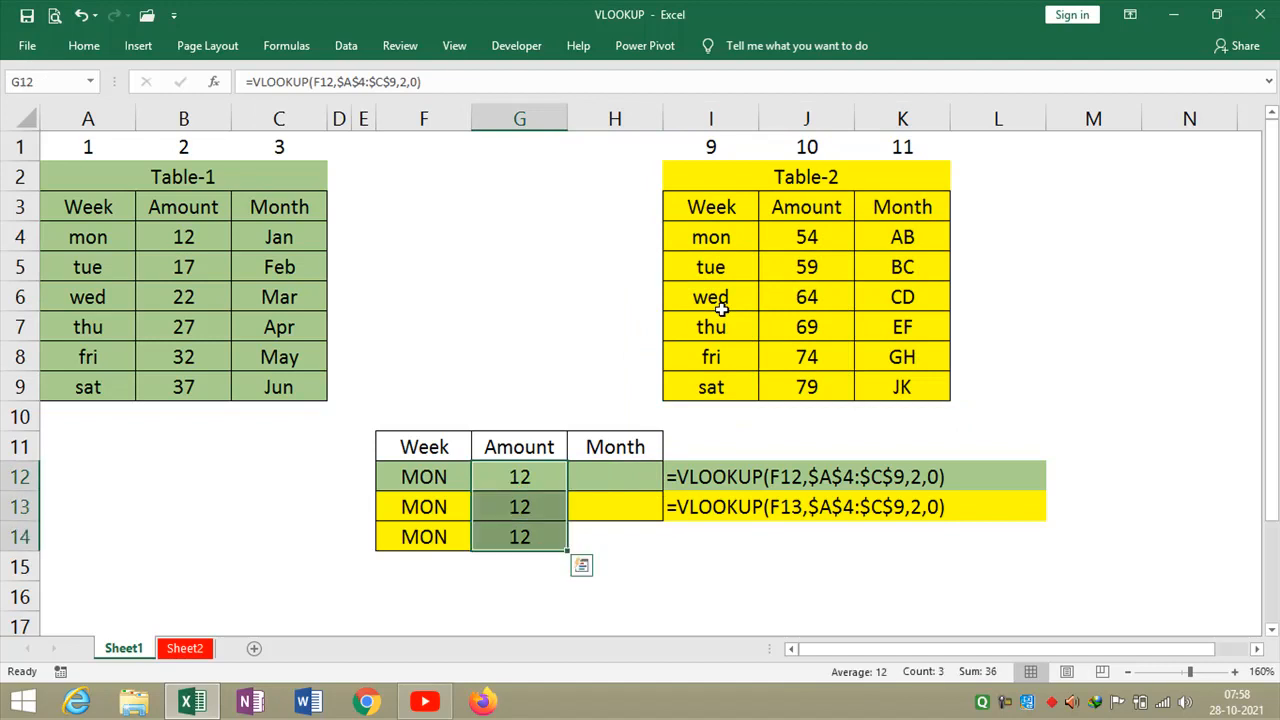
key(Delete)
Enter =VLOOKUP(F12,TBLE1,2,0) in G12, choosing the named range TBLE1 as the table array.
text(=VL)
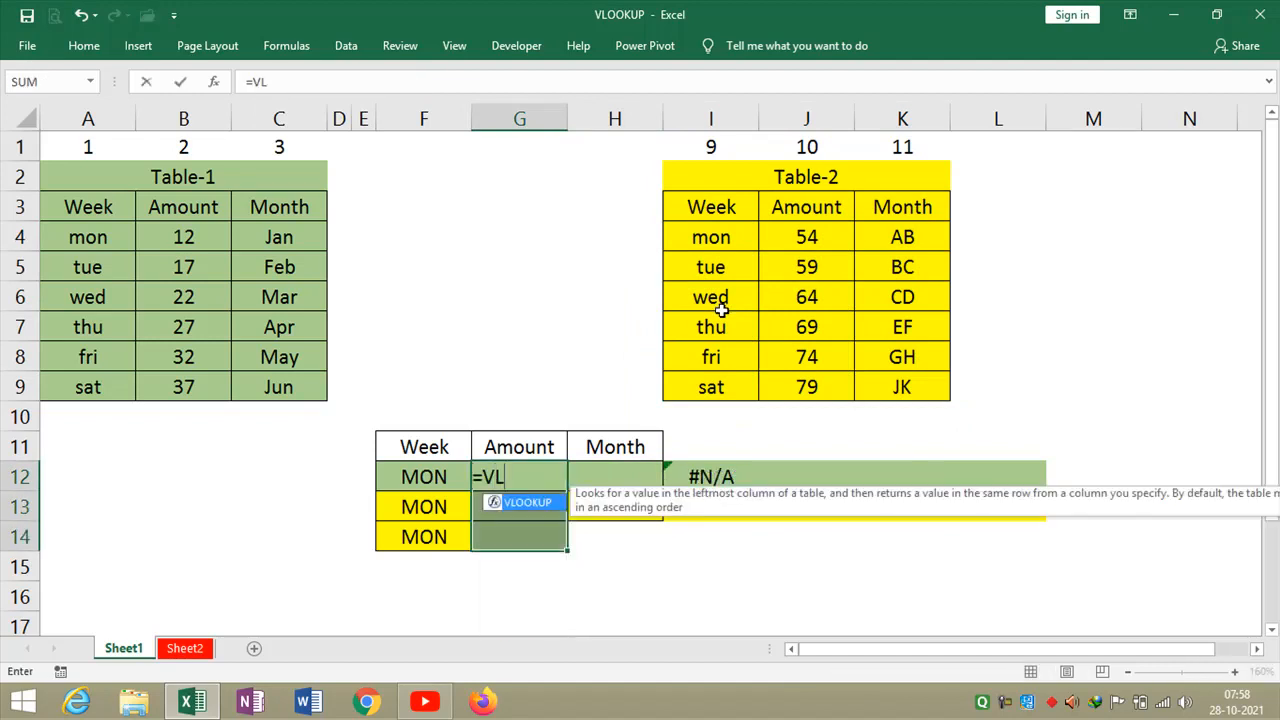
text(O)
key(Tab)
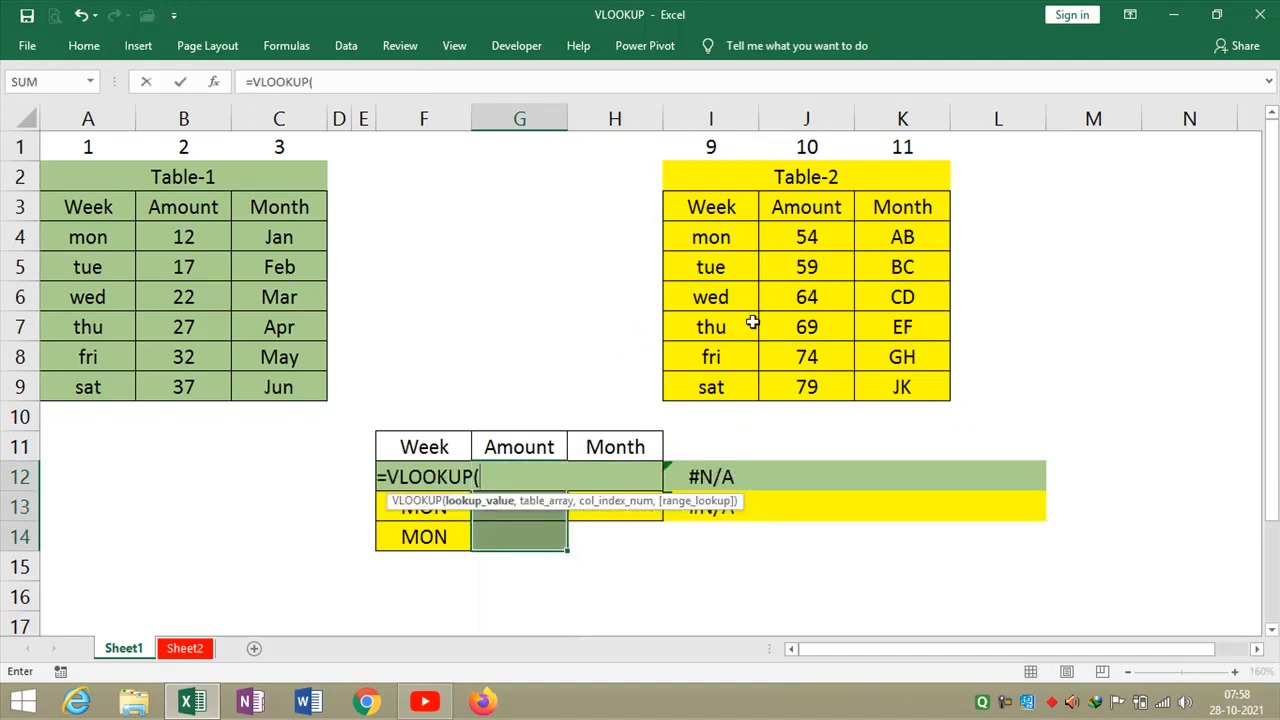
key(Left)
text(,TBAA)
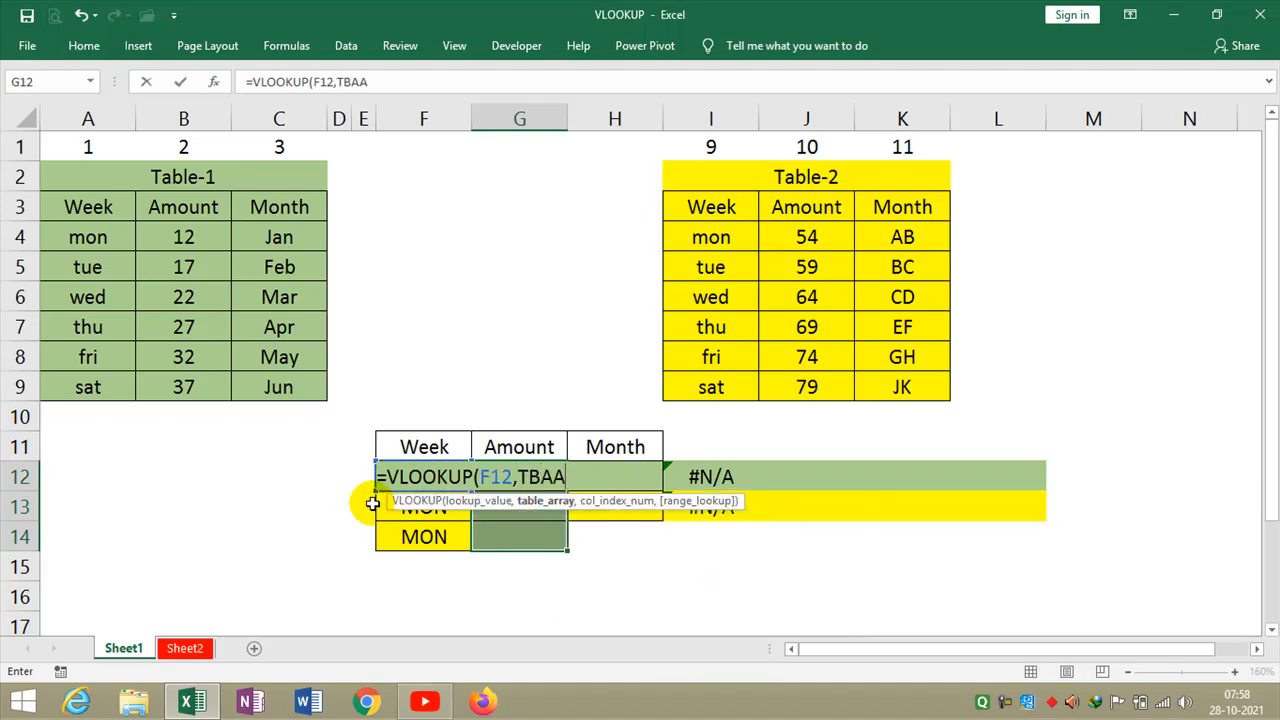
key(BackSpace)
key(BackSpace)
key(Down)
key(Down)
key(Down)
key(Down)
key(Up)
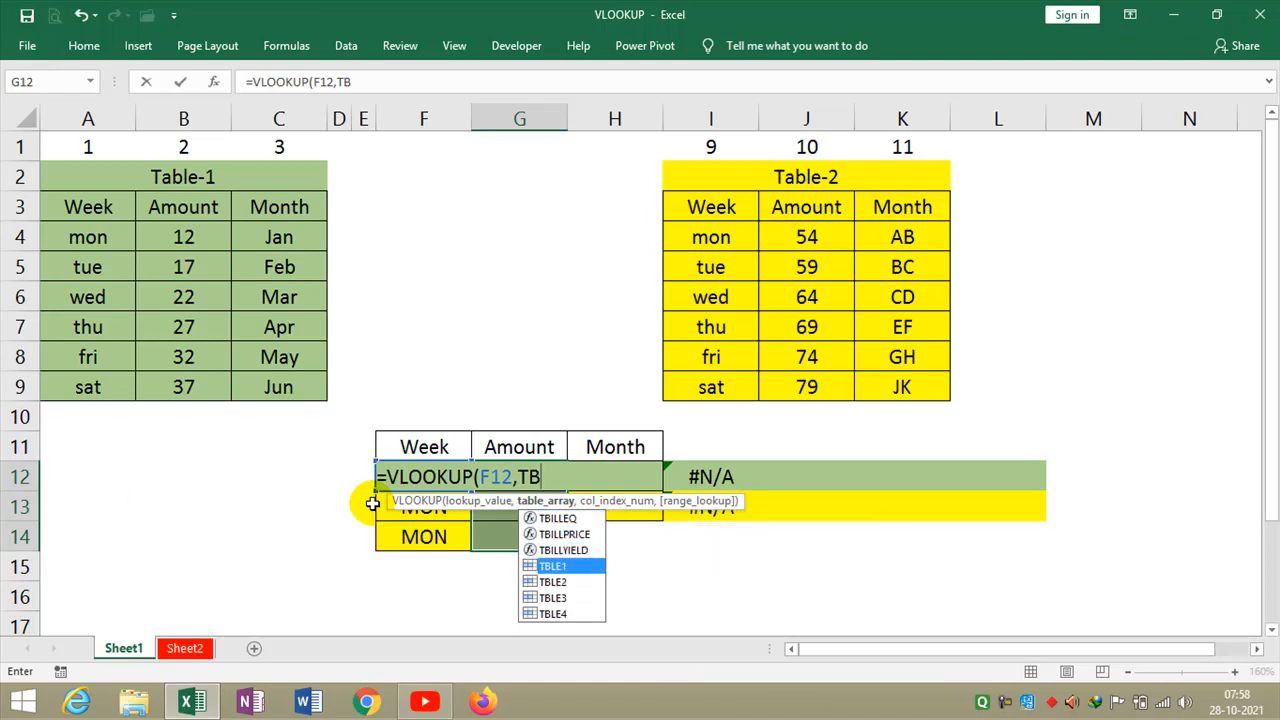
key(Down)
key(Down)
key(Down)
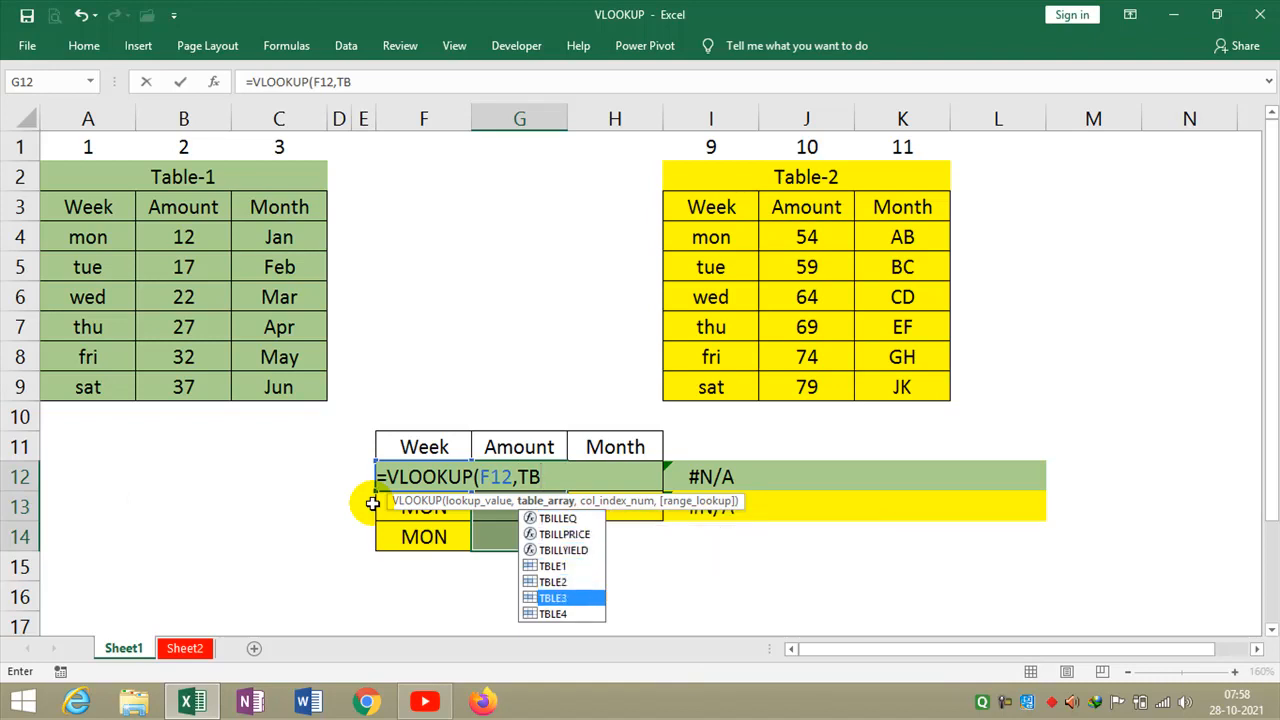
key(Up)
key(Up)
key(Up)
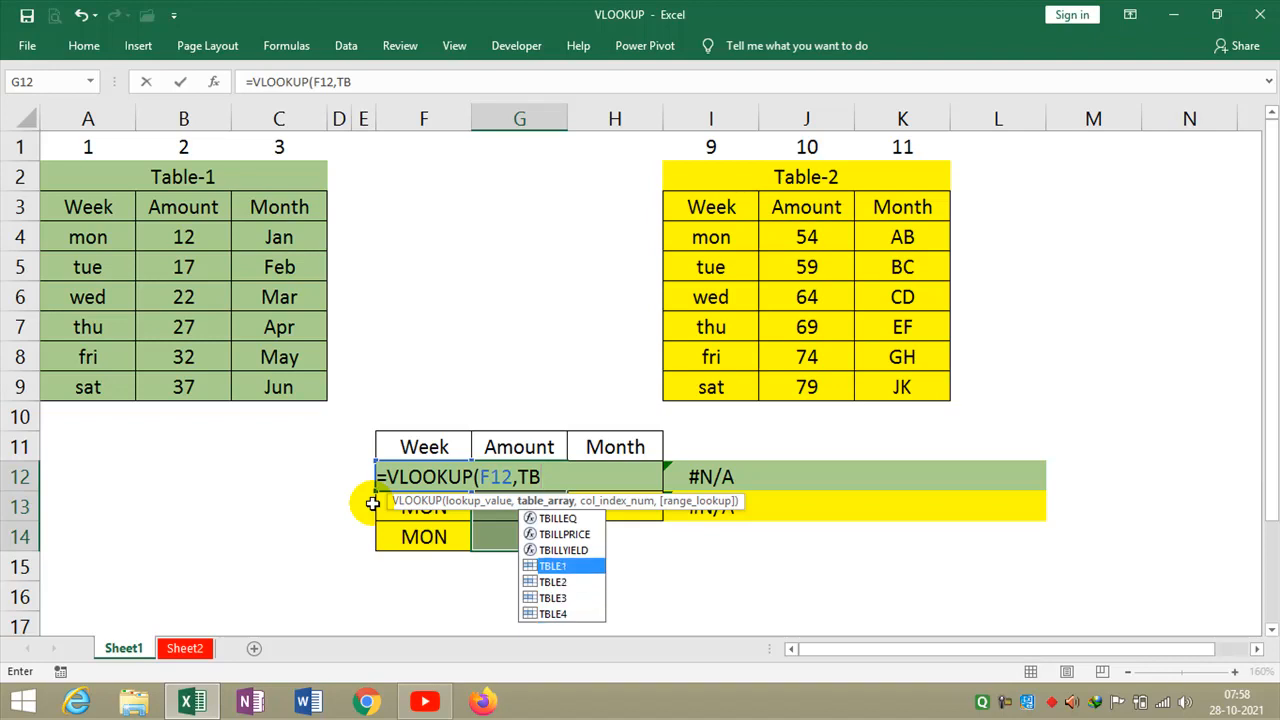
key(Tab)
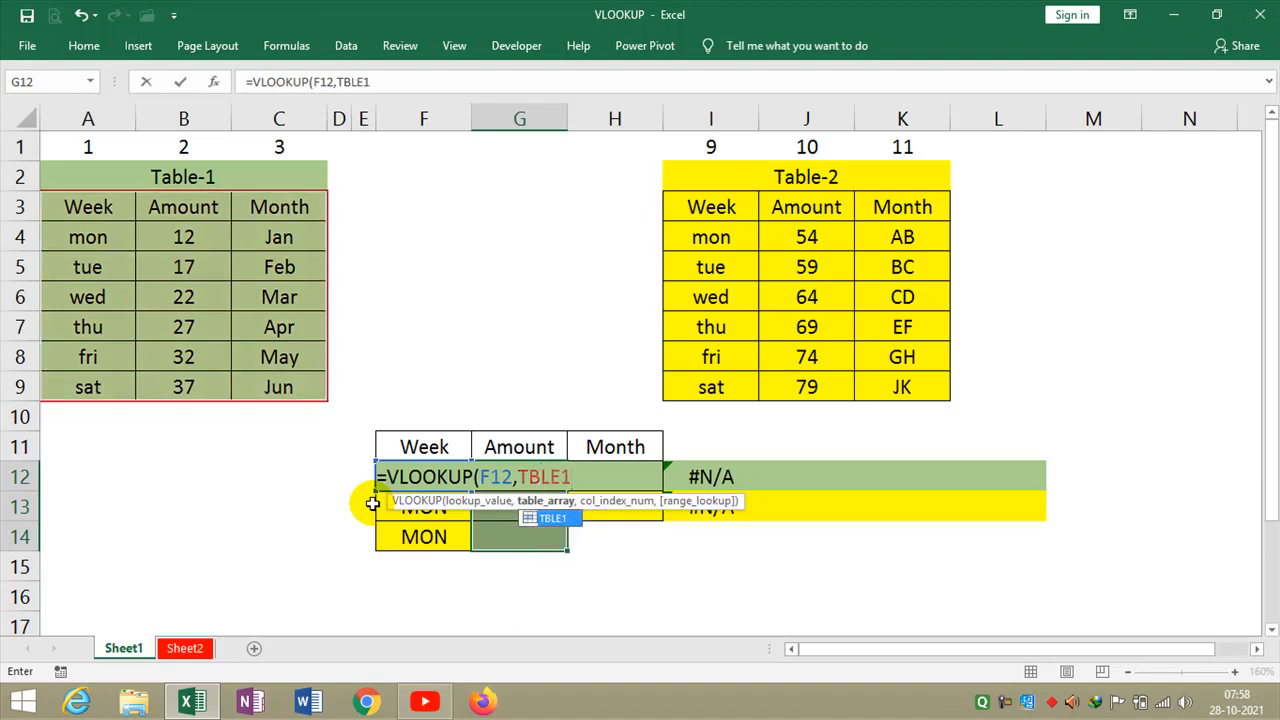
text(,2,)
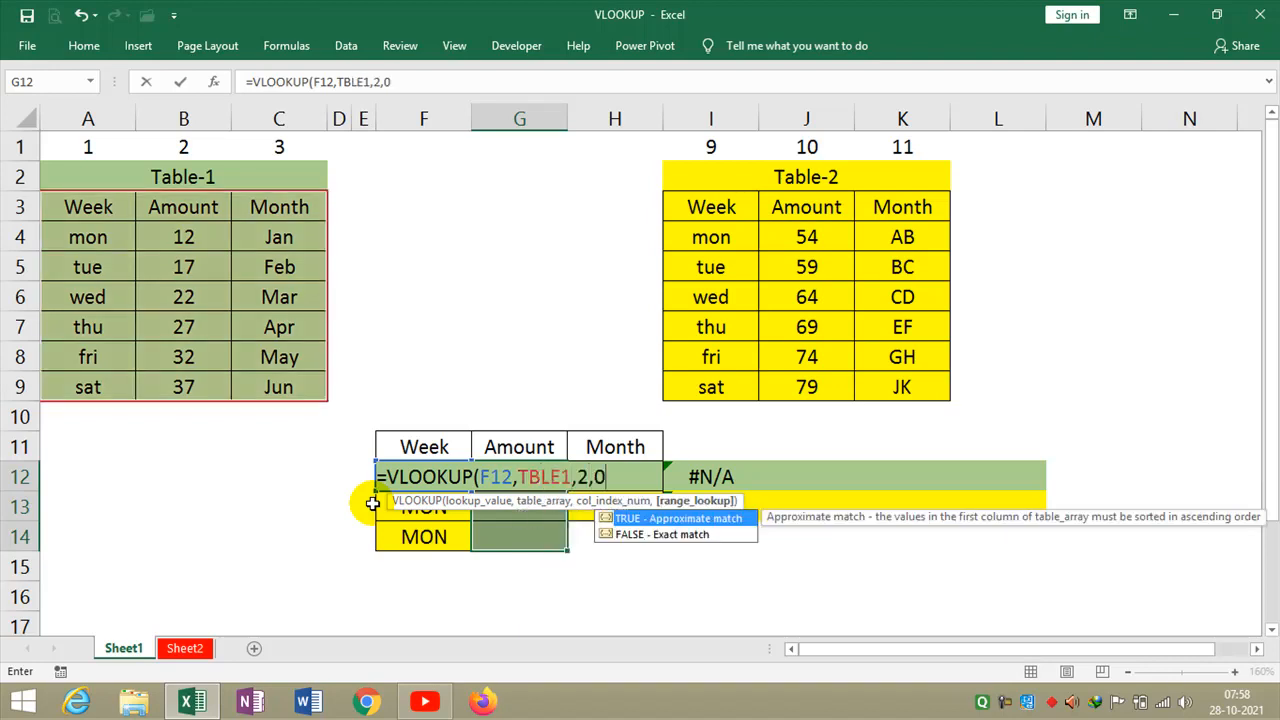
text(0))
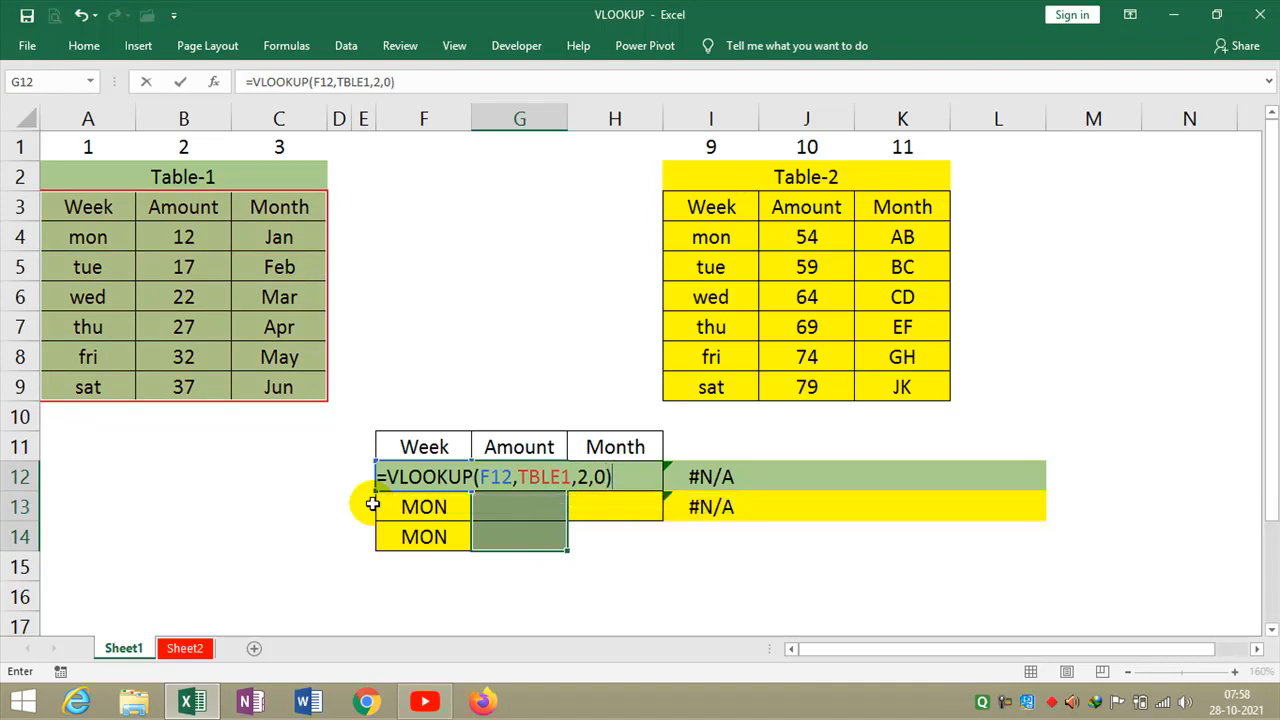
key(Return)
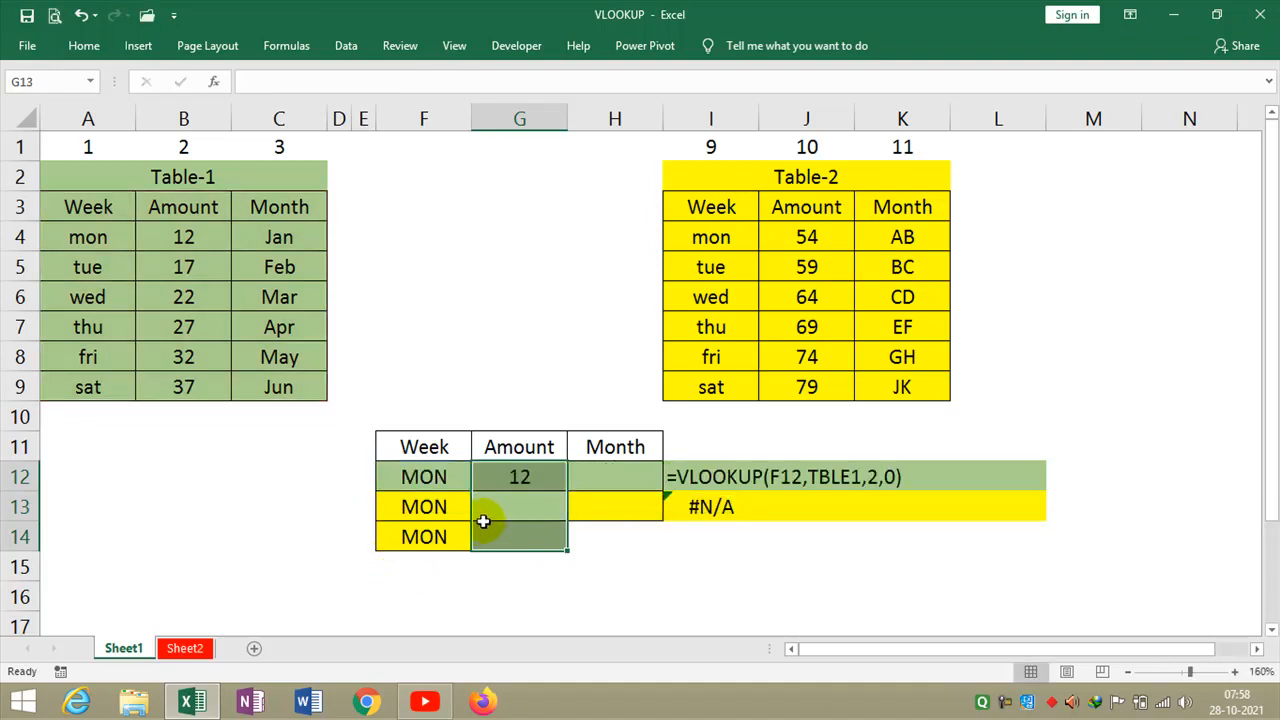
Copy the G12 lookup formula down to G13 and G14.
drag(505, 508, 517, 518)
key(ctrl+d)
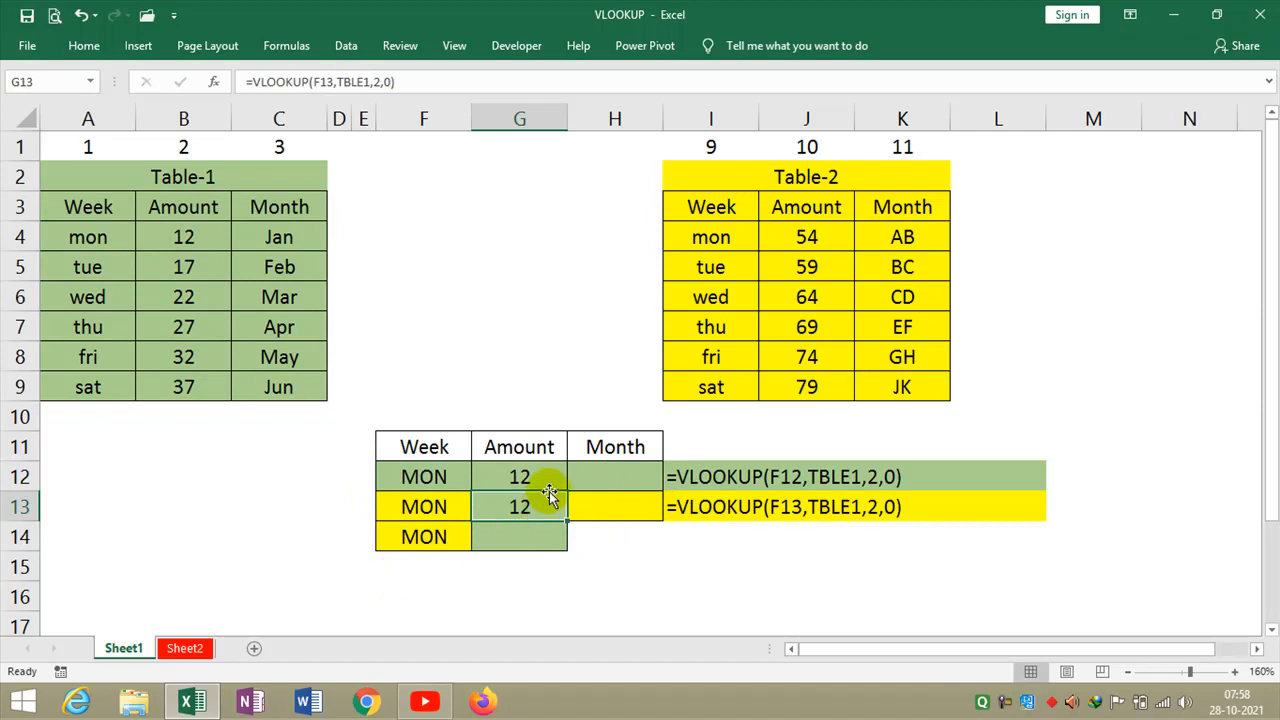
click(552, 484)
click(544, 534)
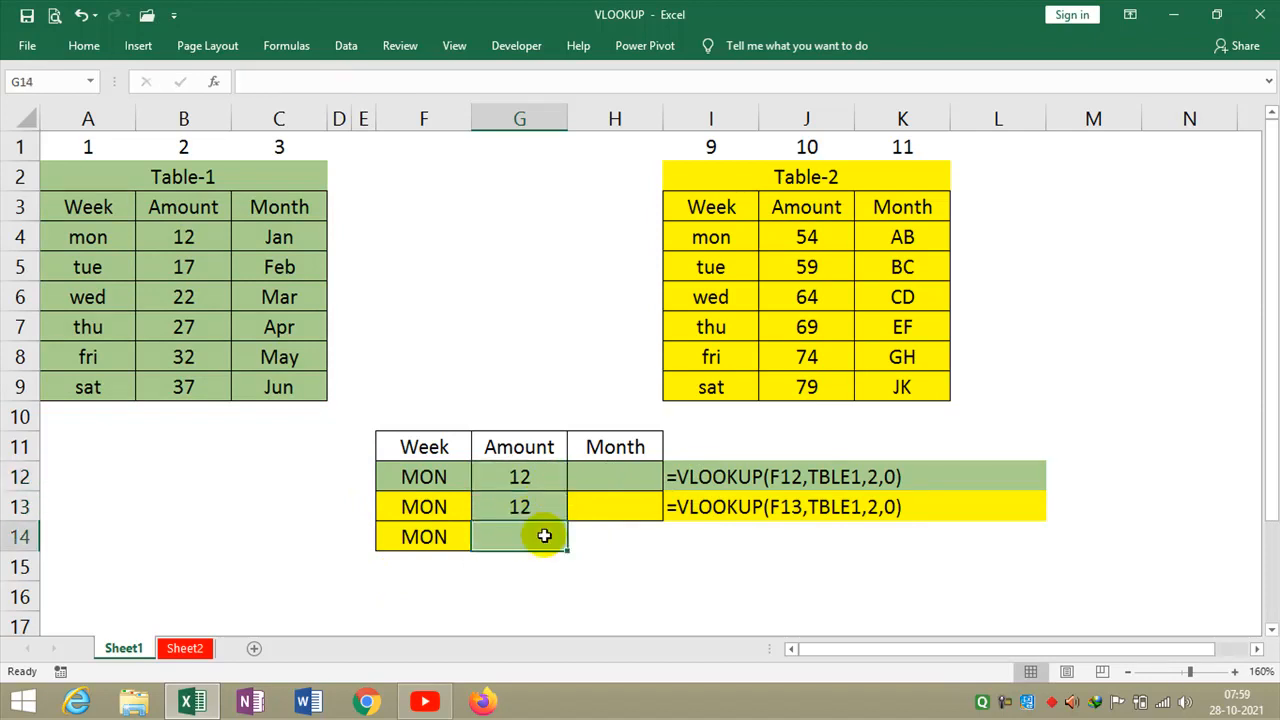
key(ctrl+d)
Change the table array in G13's VLOOKUP formula to TBLE2.
click(523, 506)
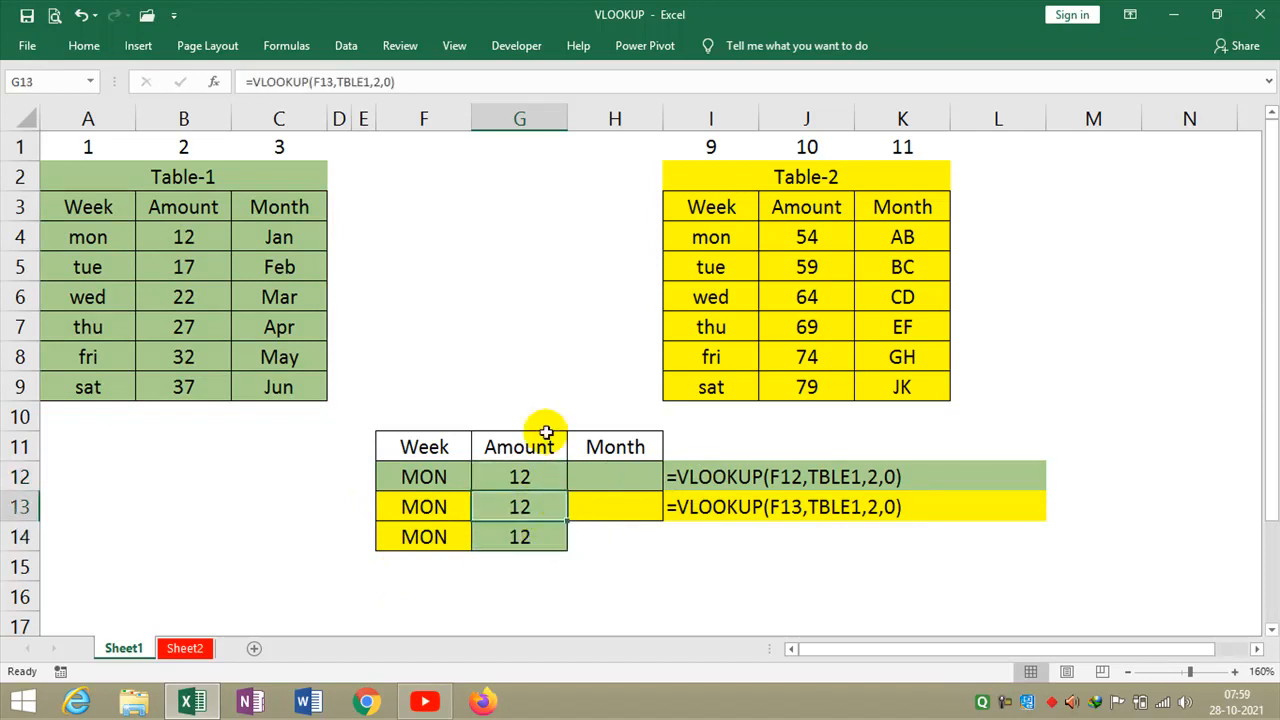
click(364, 82)
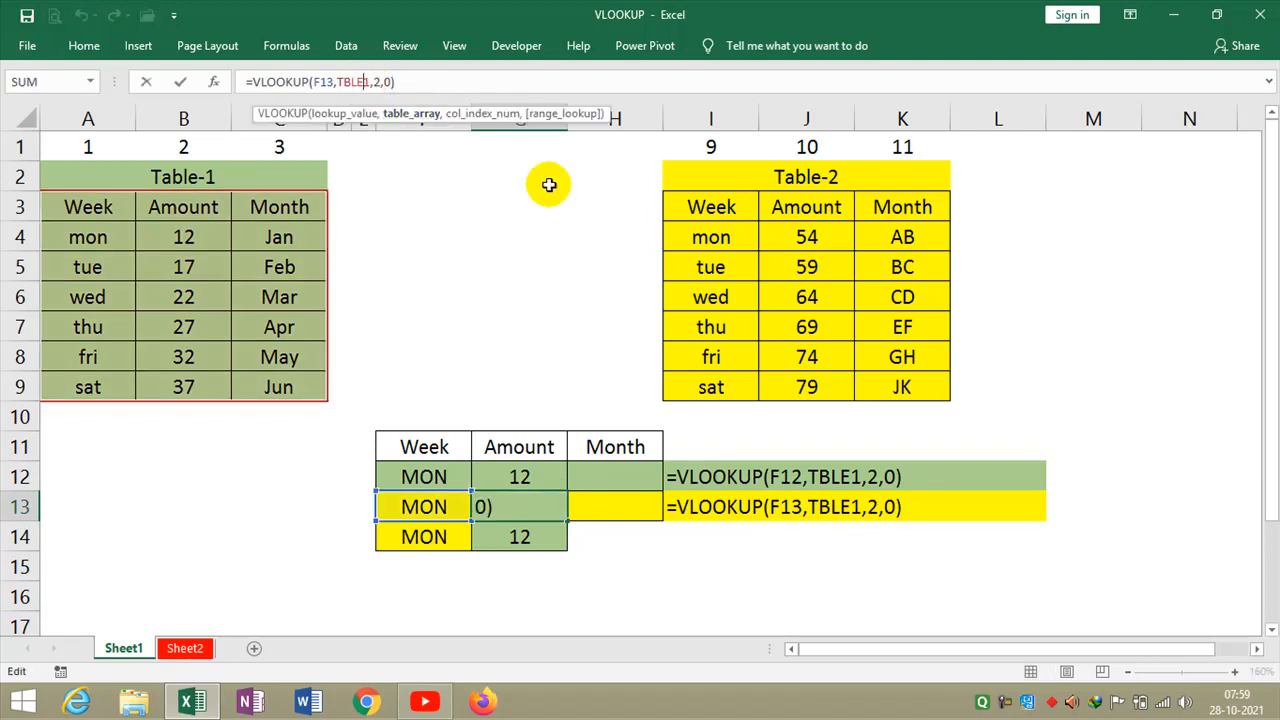
key(BackSpace)
text(2)
key(Return)
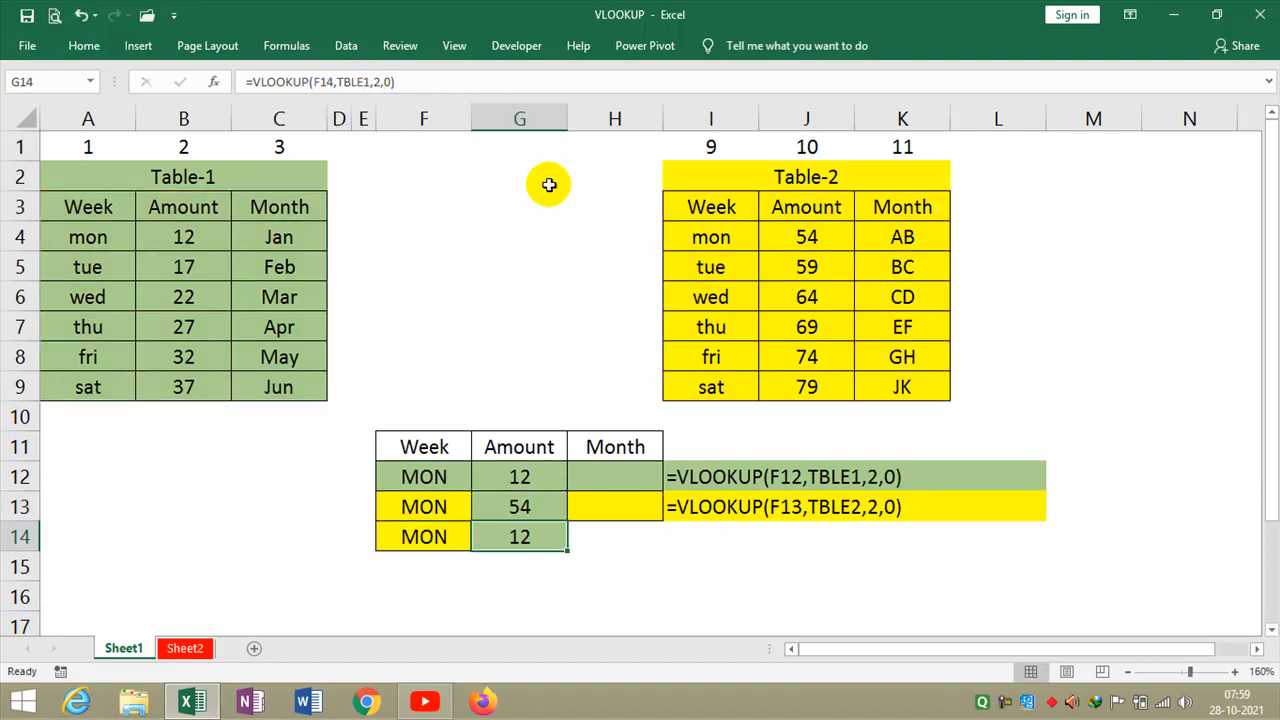
Copy the G13 formula down to G14 and change its table array to TBLE3.
key(ctrl+d)
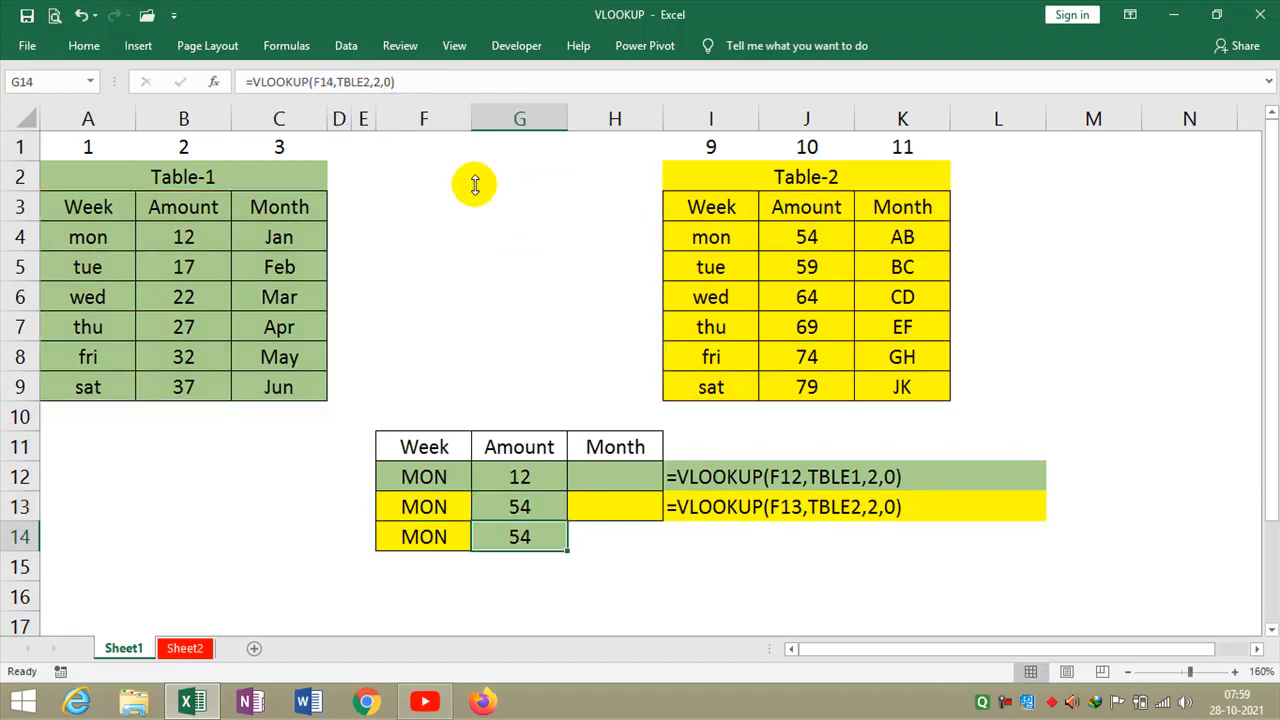
click(363, 82)
key(BackSpace)
text(3)
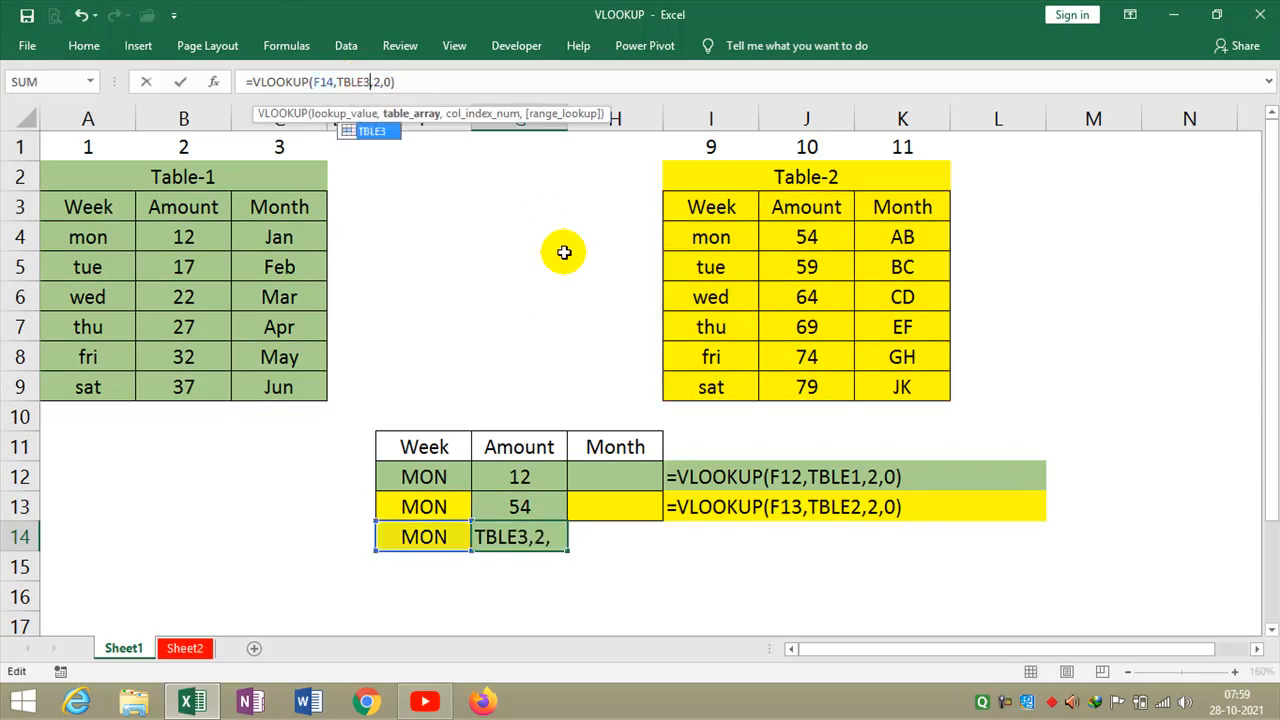
key(Return)
Copy the Week and Amount cells F14:G14 down to row 15 and change G15's table array to TBLE4.
drag(437, 566, 494, 569)
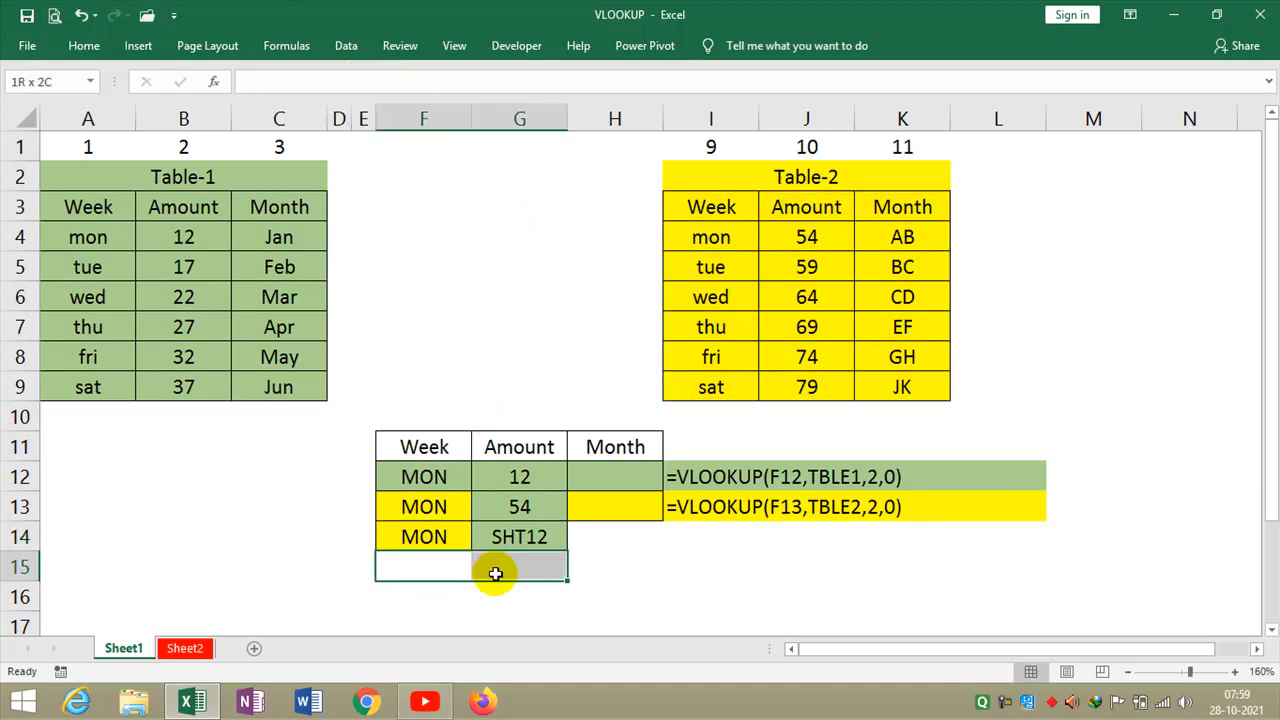
key(ctrl+d)
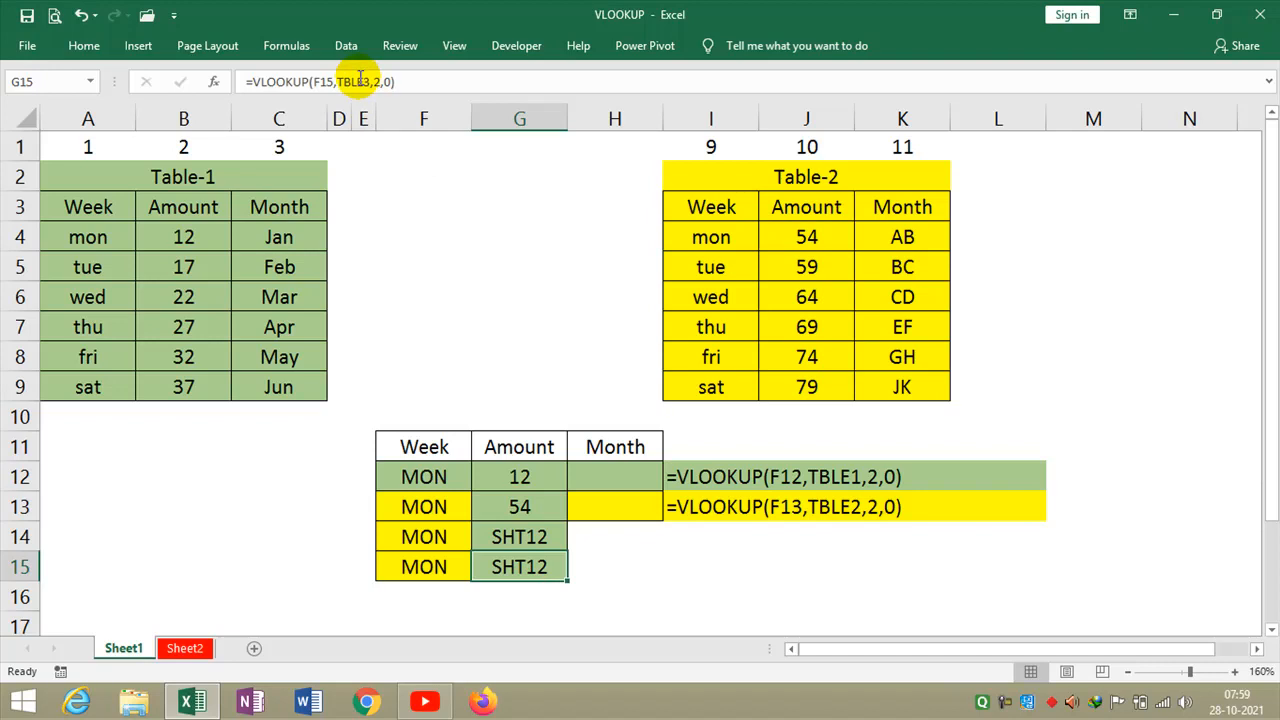
click(370, 82)
key(BackSpace)
text(4)
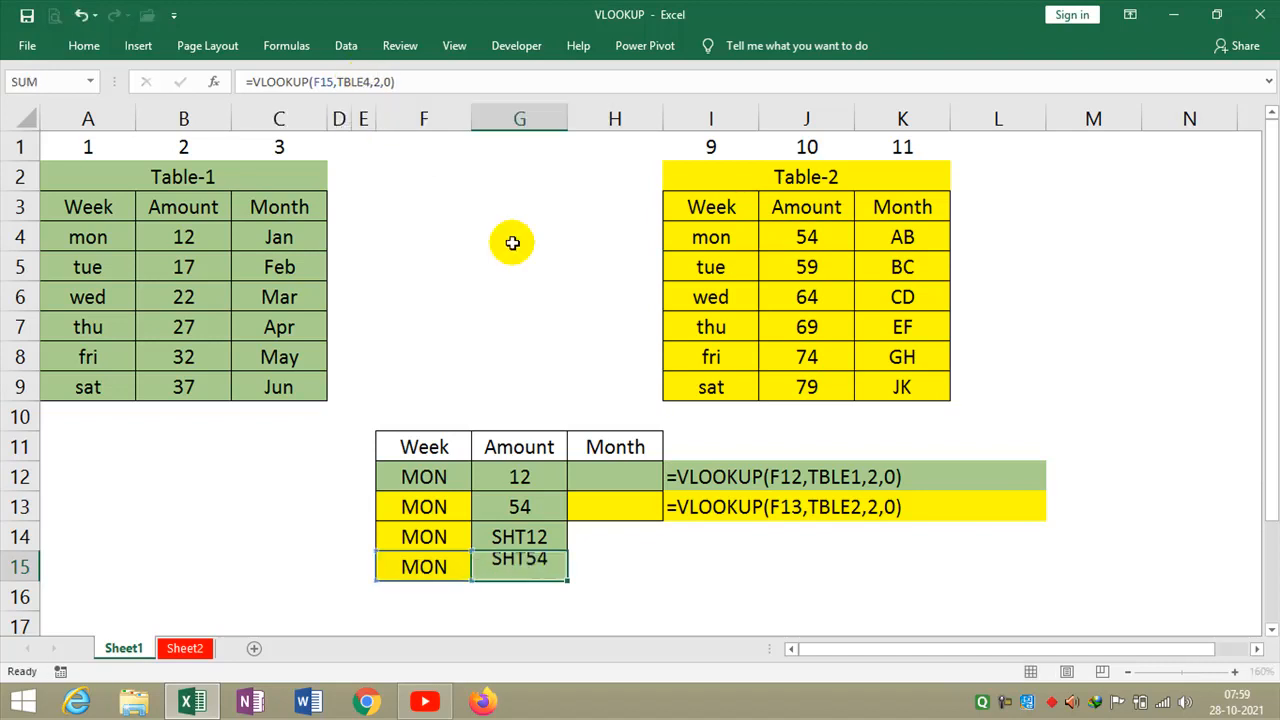
key(Return)
Extend the yellow, bordered Month cell H13 down to H15.
click(548, 480)
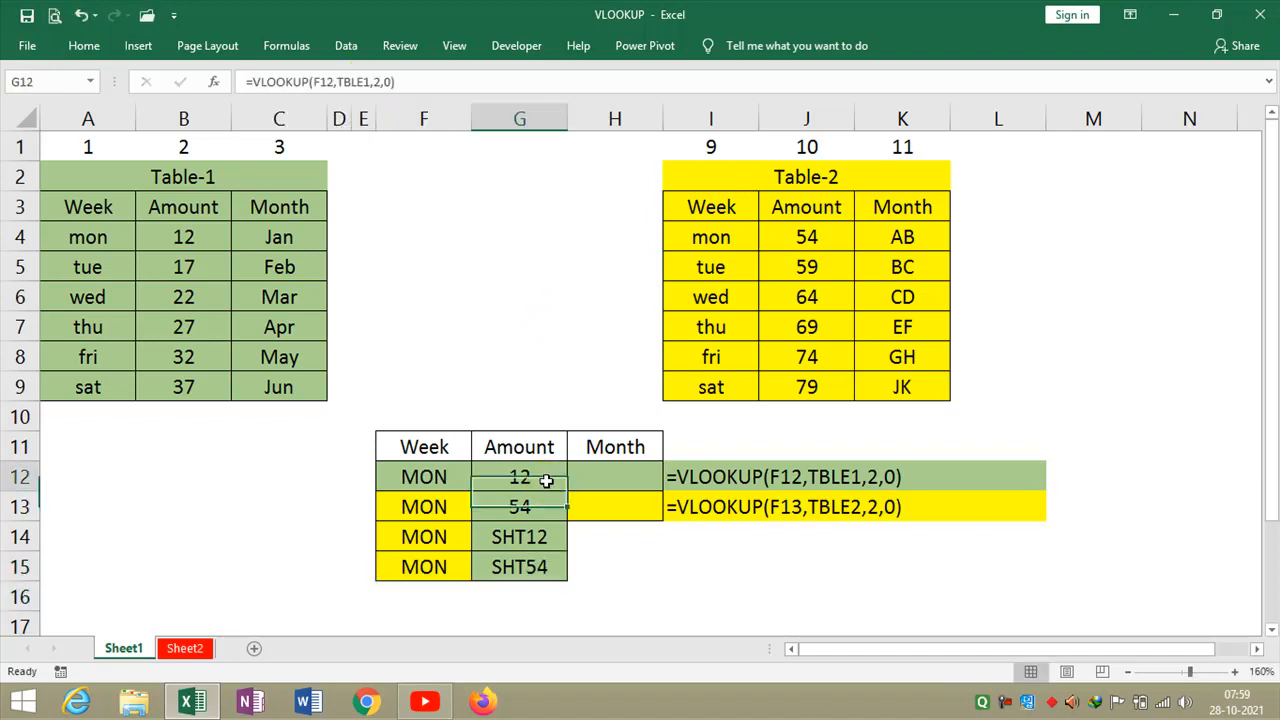
click(624, 507)
drag(665, 521, 658, 576)
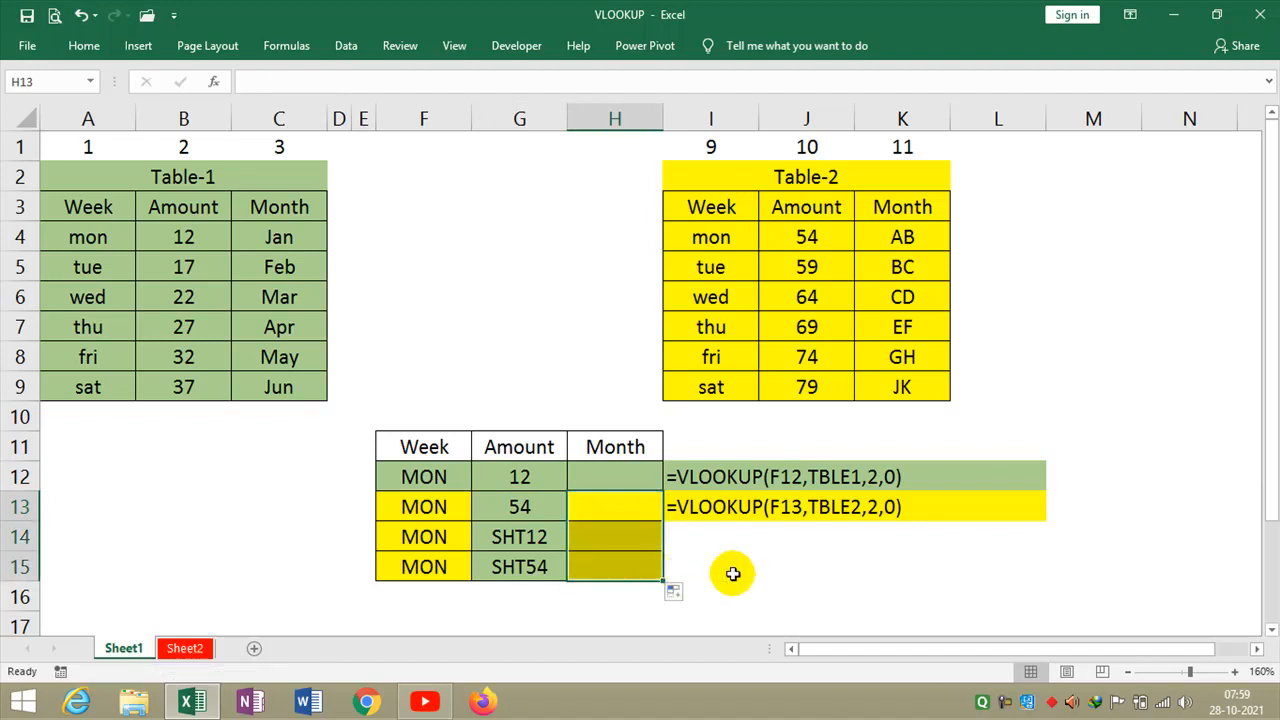
Copy the FORMULATEXT formula in I13 down to I15 to display the formulas of G14 and G15.
click(744, 505)
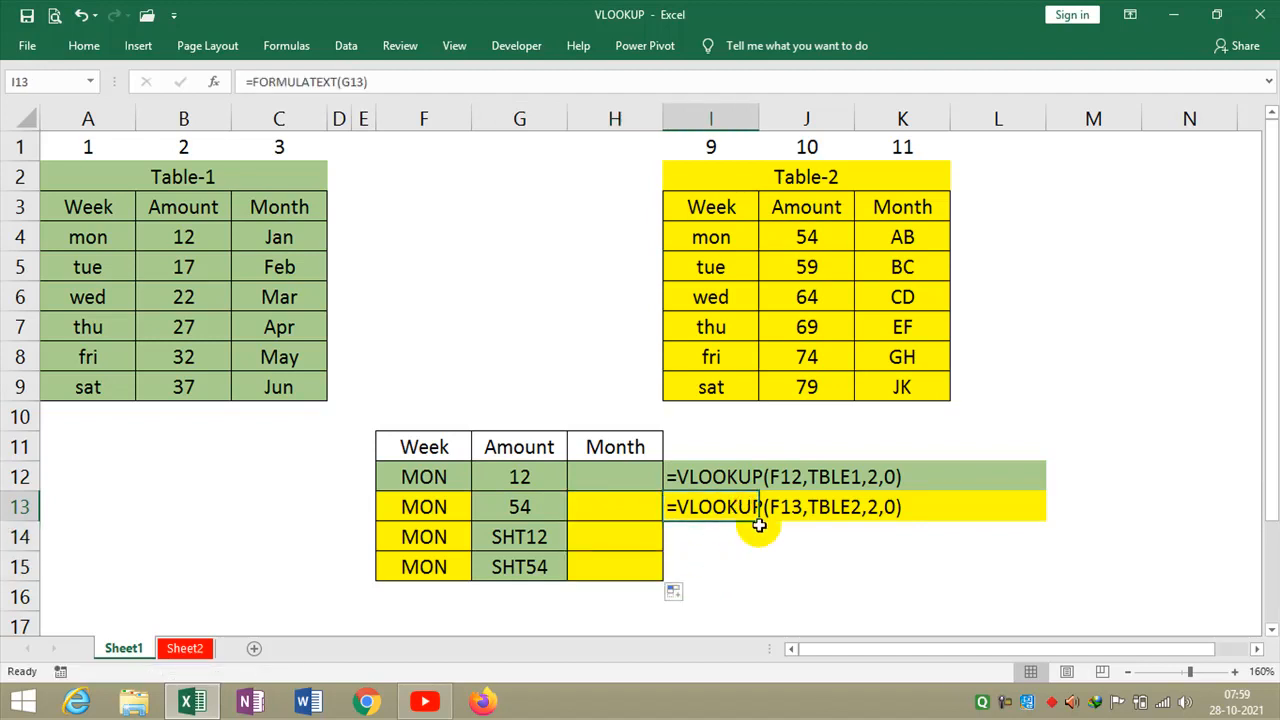
drag(758, 521, 758, 570)
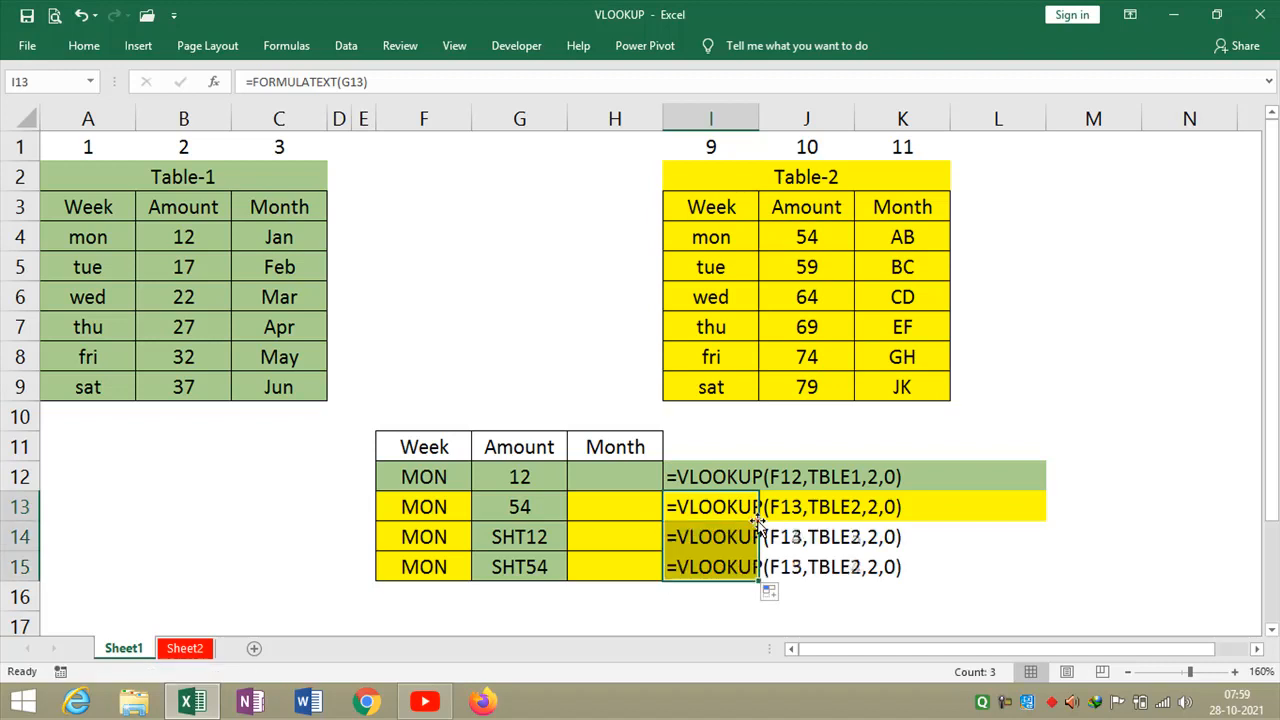
click(512, 537)
click(75, 232)
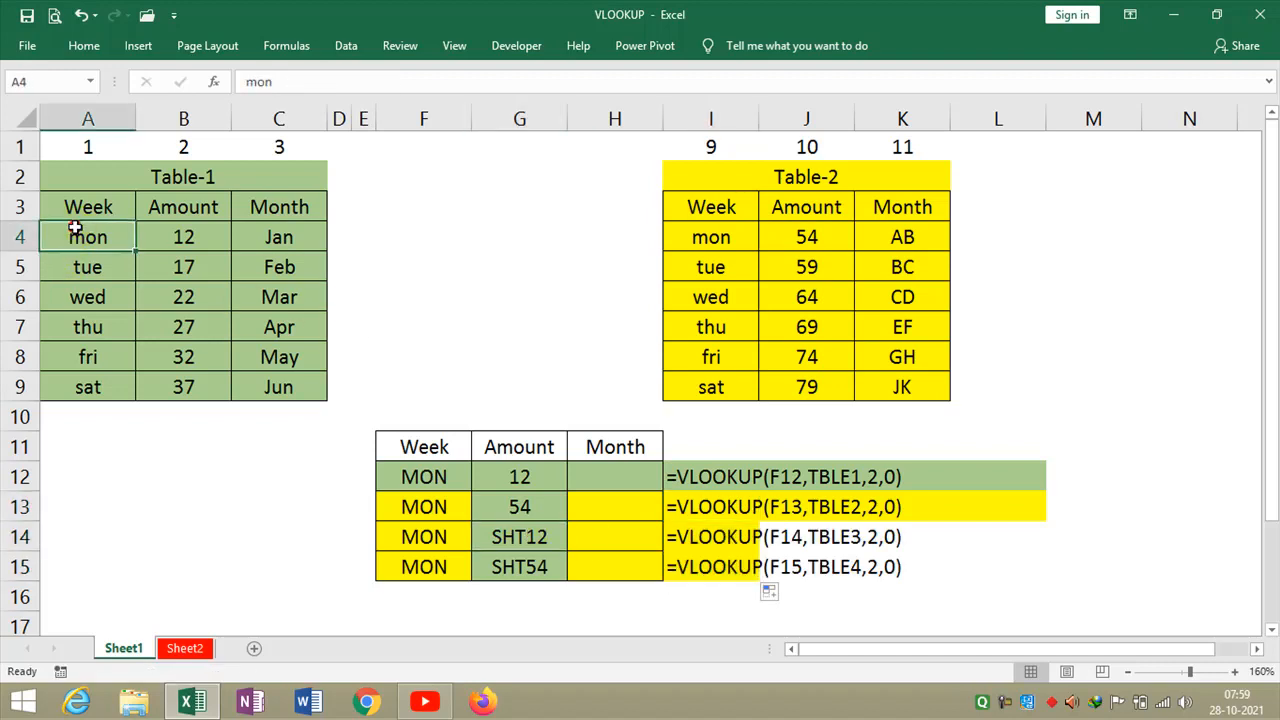
Review the workbook's named ranges, the VLOOKUP formula in G12 and the column numbers above Table-2.
click(89, 81)
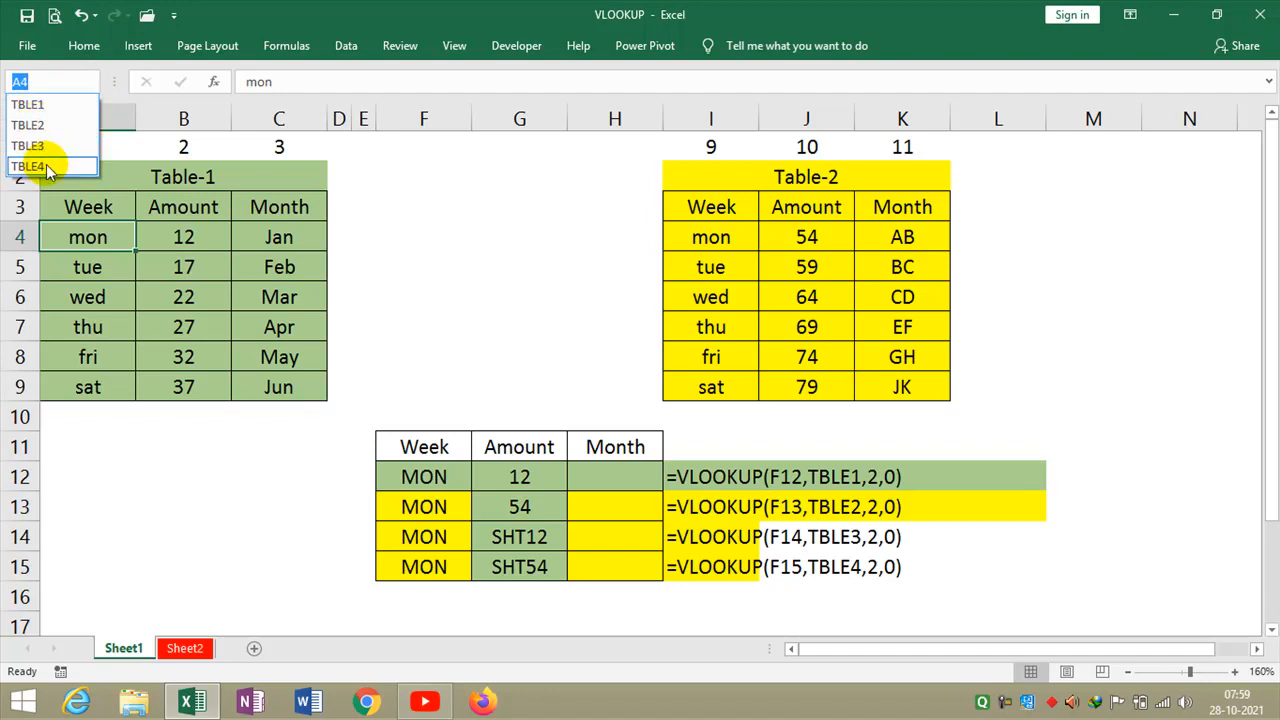
click(450, 468)
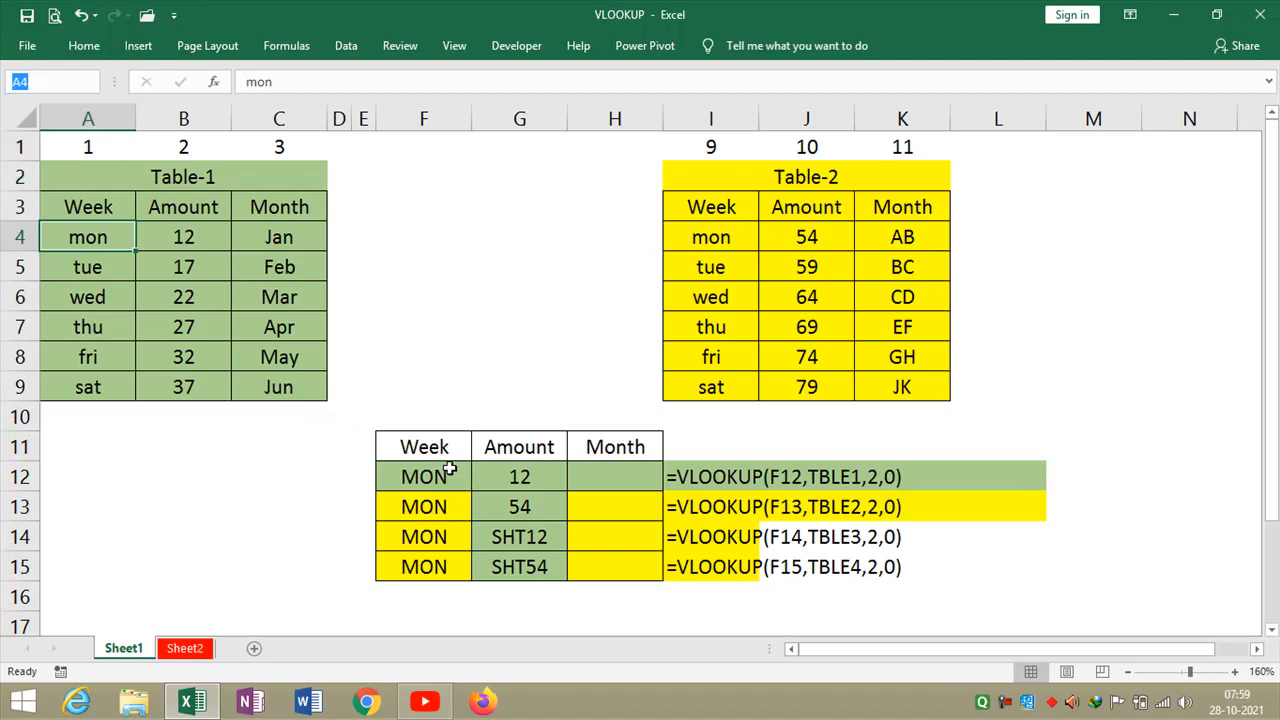
click(501, 475)
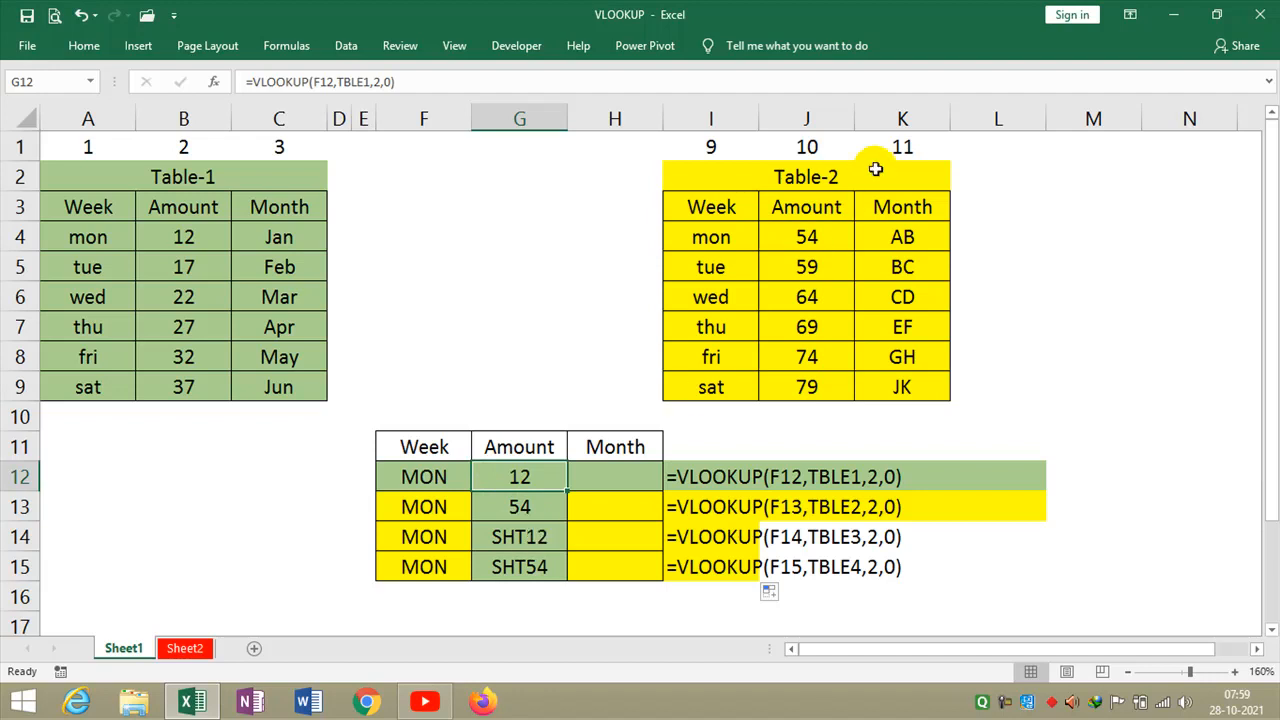
click(728, 142)
click(833, 147)
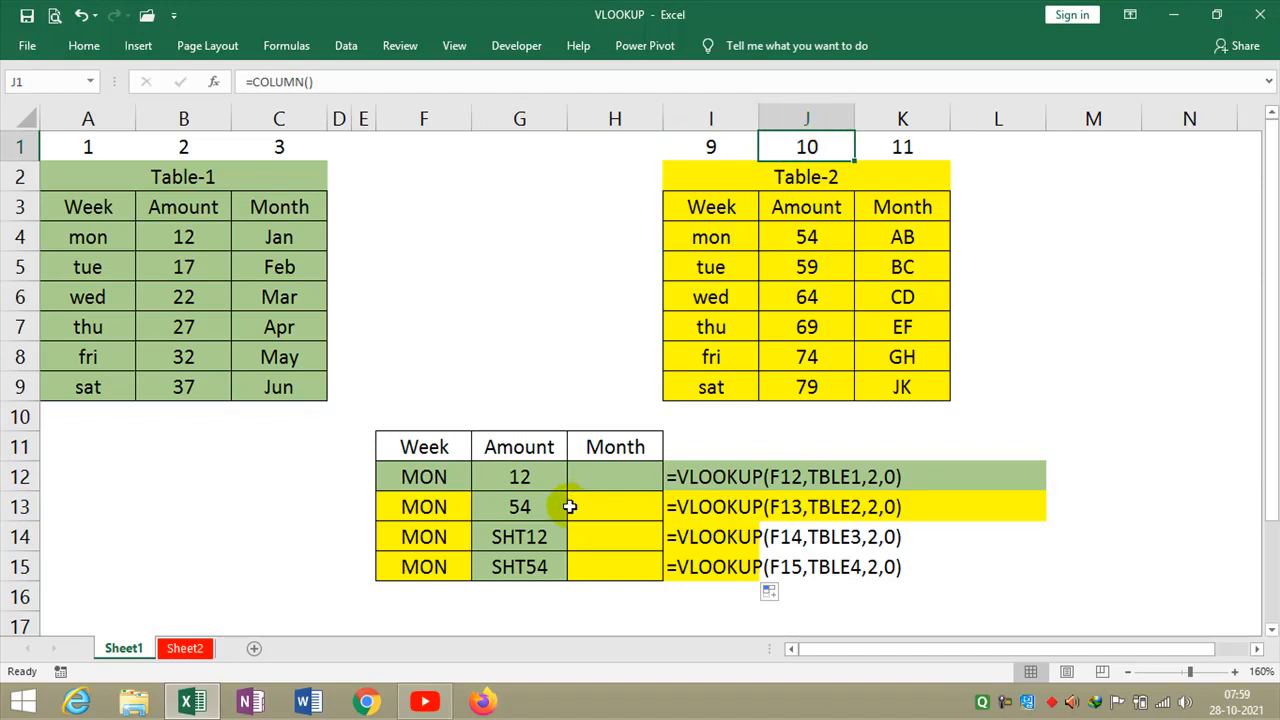
Examine the VLOOKUP arguments in G13 and the TBLE2 range they refer to.
click(520, 510)
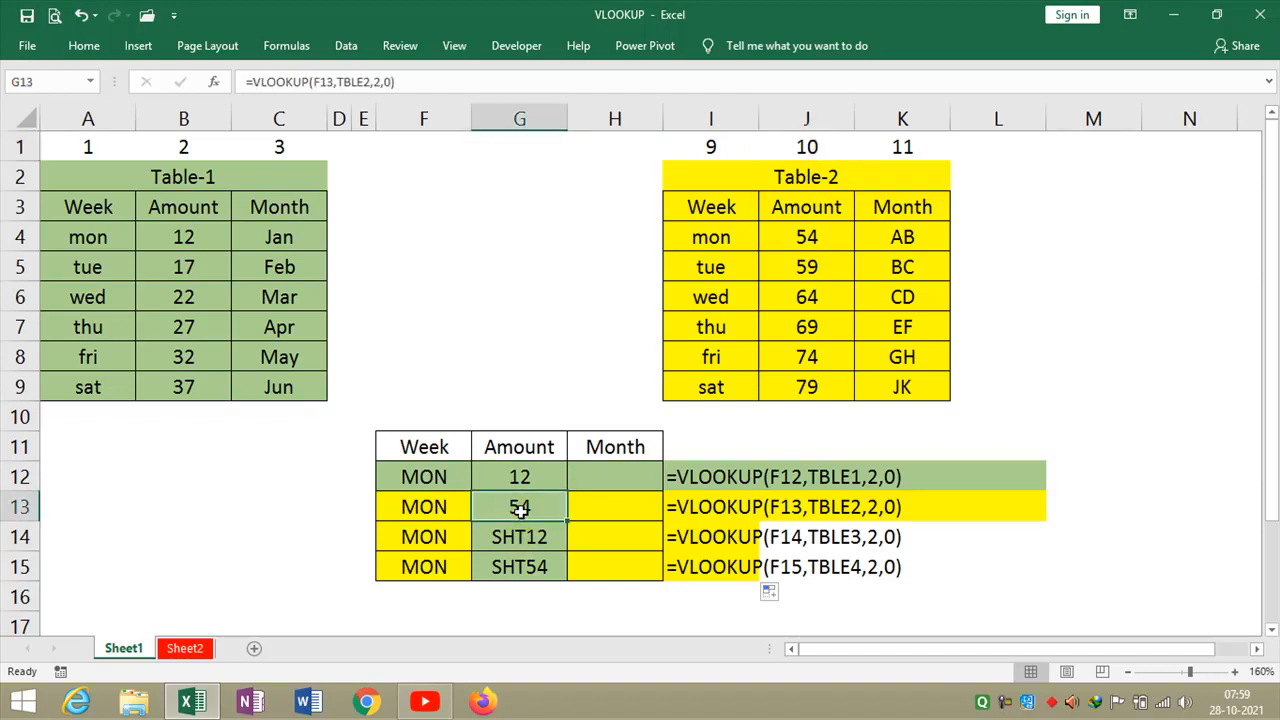
click(90, 81)
click(55, 126)
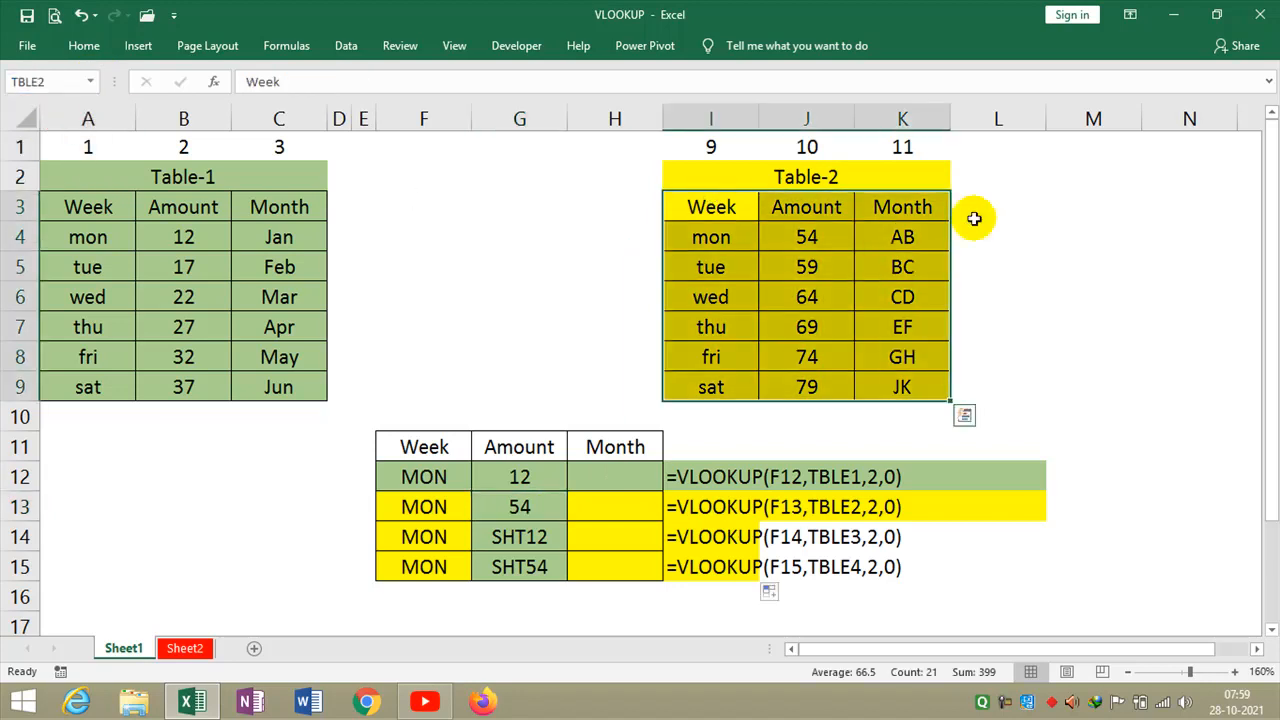
click(520, 510)
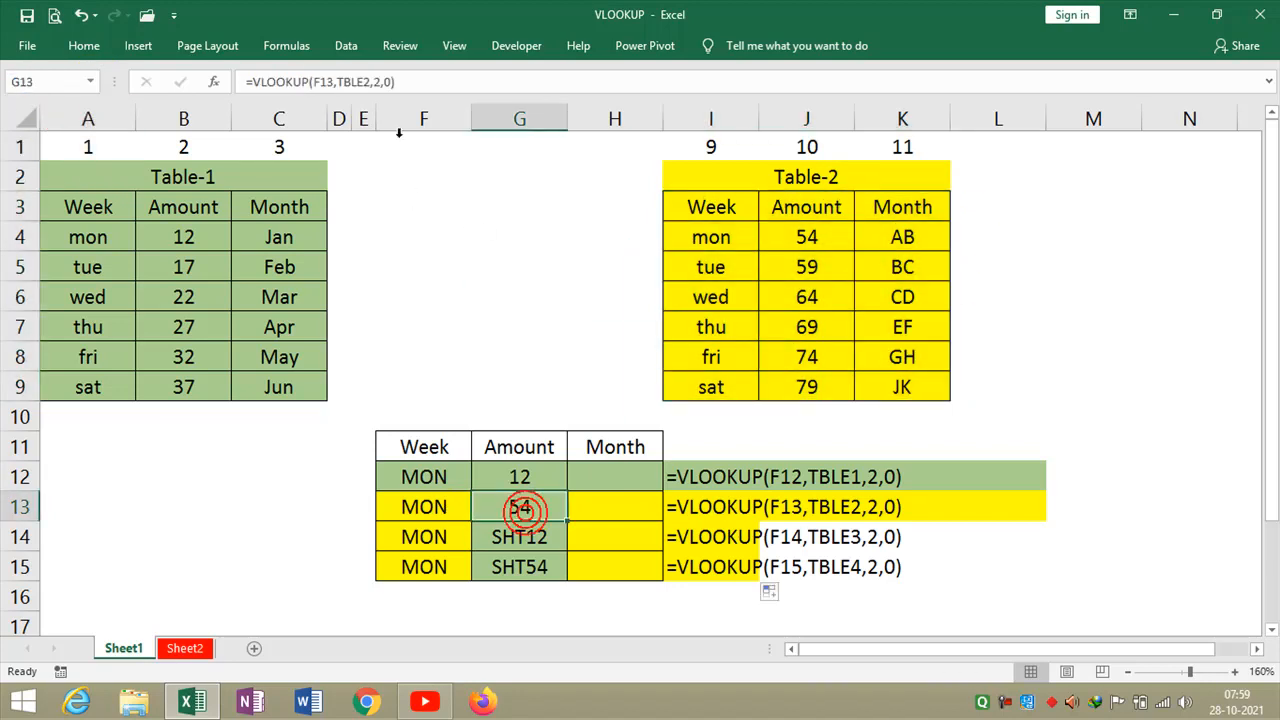
click(372, 81)
click(373, 78)
click(322, 84)
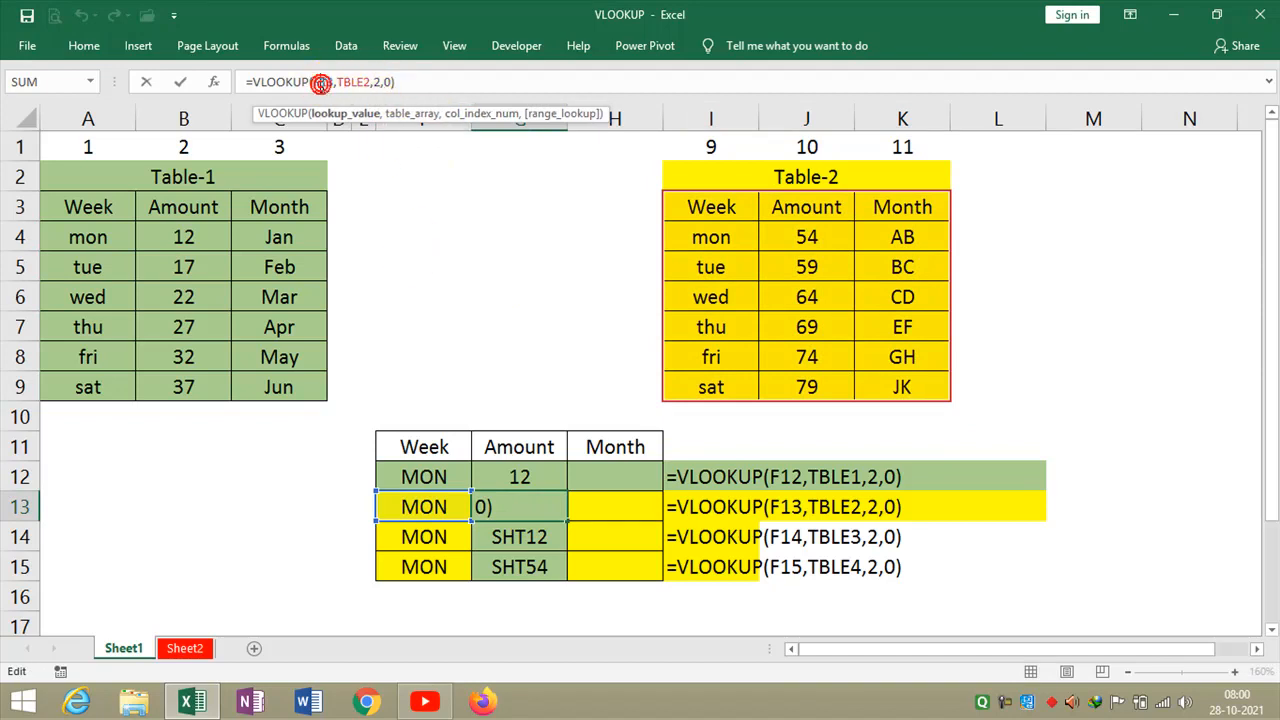
Compare Table-2's Week and Amount columns and its column number in J1 with the column index argument in G12.
click(718, 238)
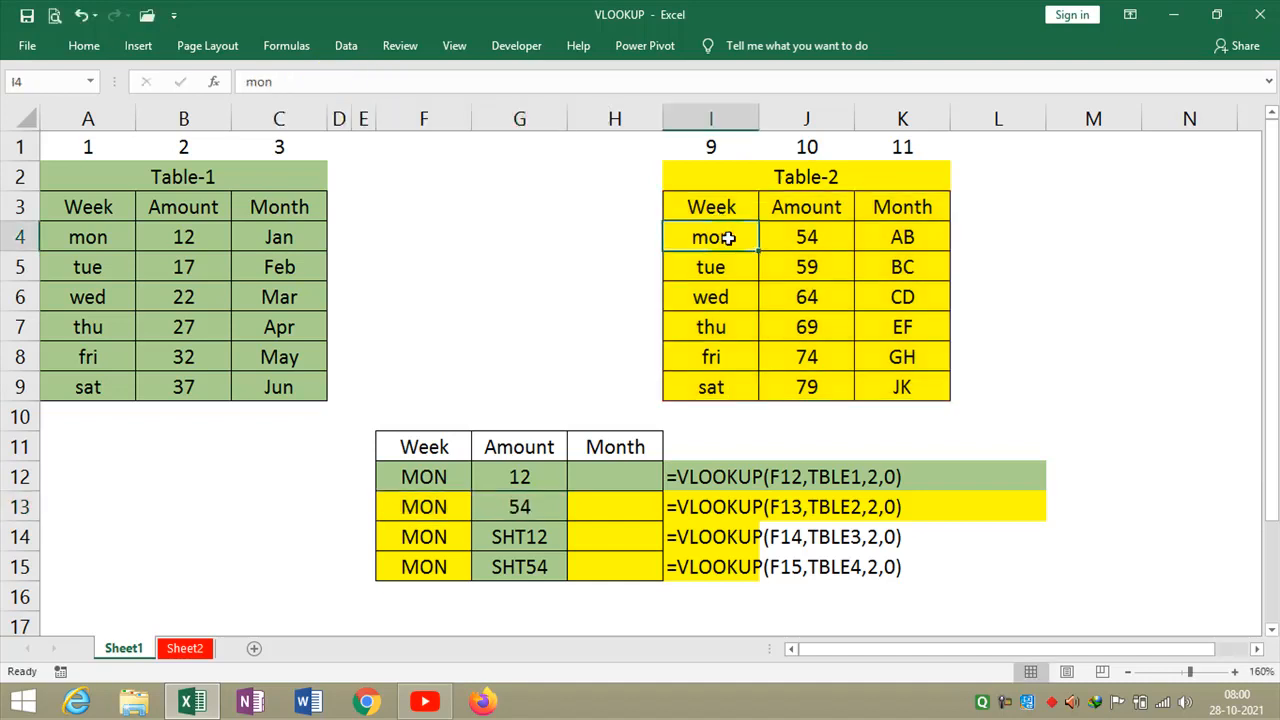
click(383, 507)
drag(706, 214, 770, 217)
click(726, 234)
click(512, 476)
click(374, 84)
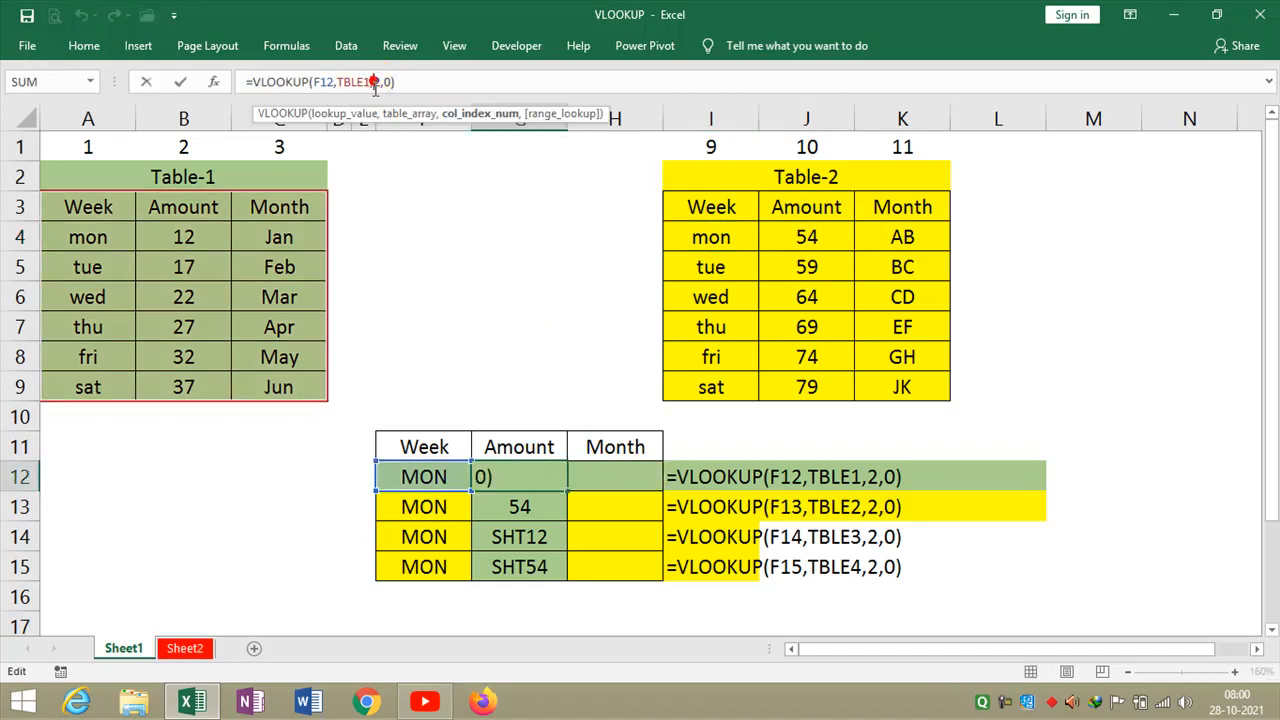
key(Escape)
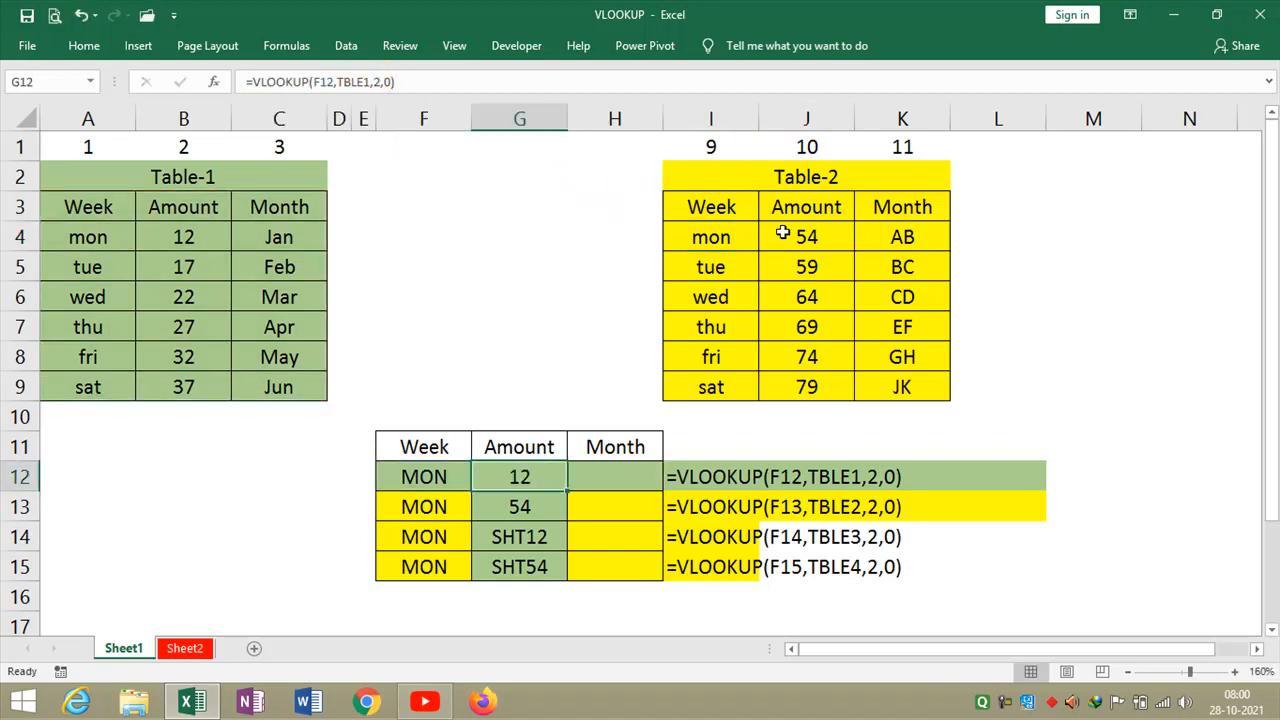
click(782, 232)
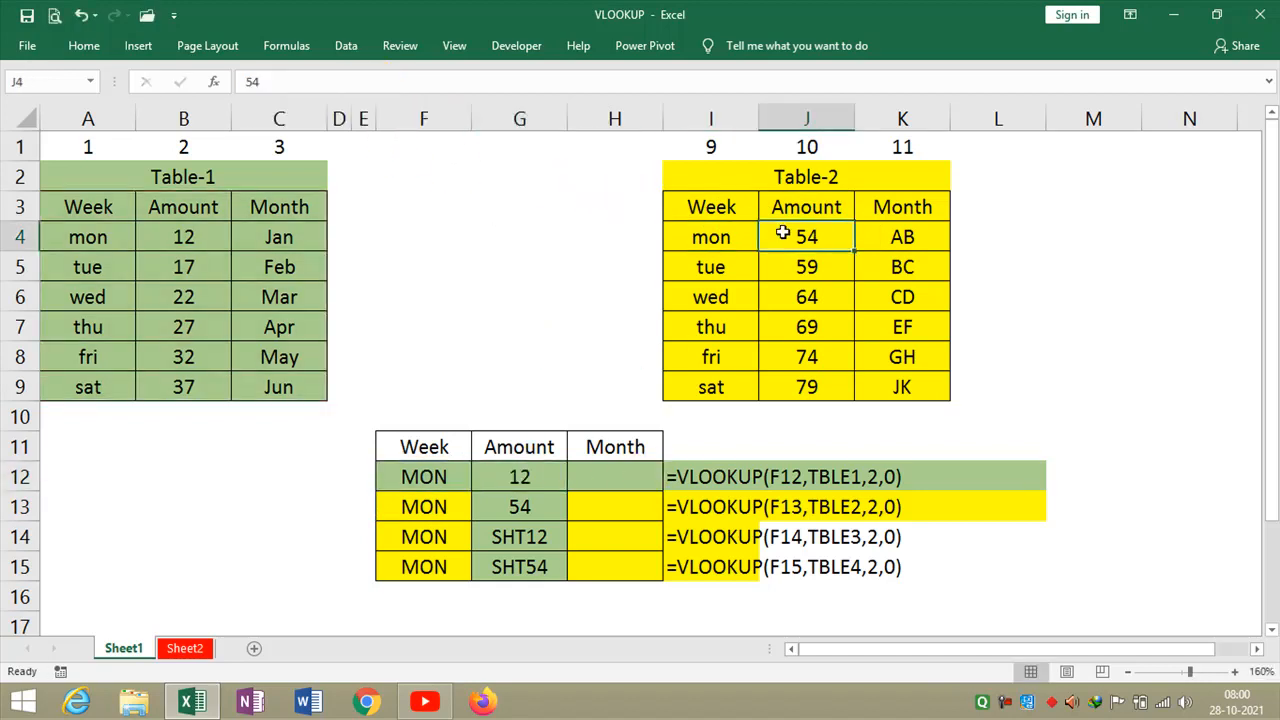
click(807, 147)
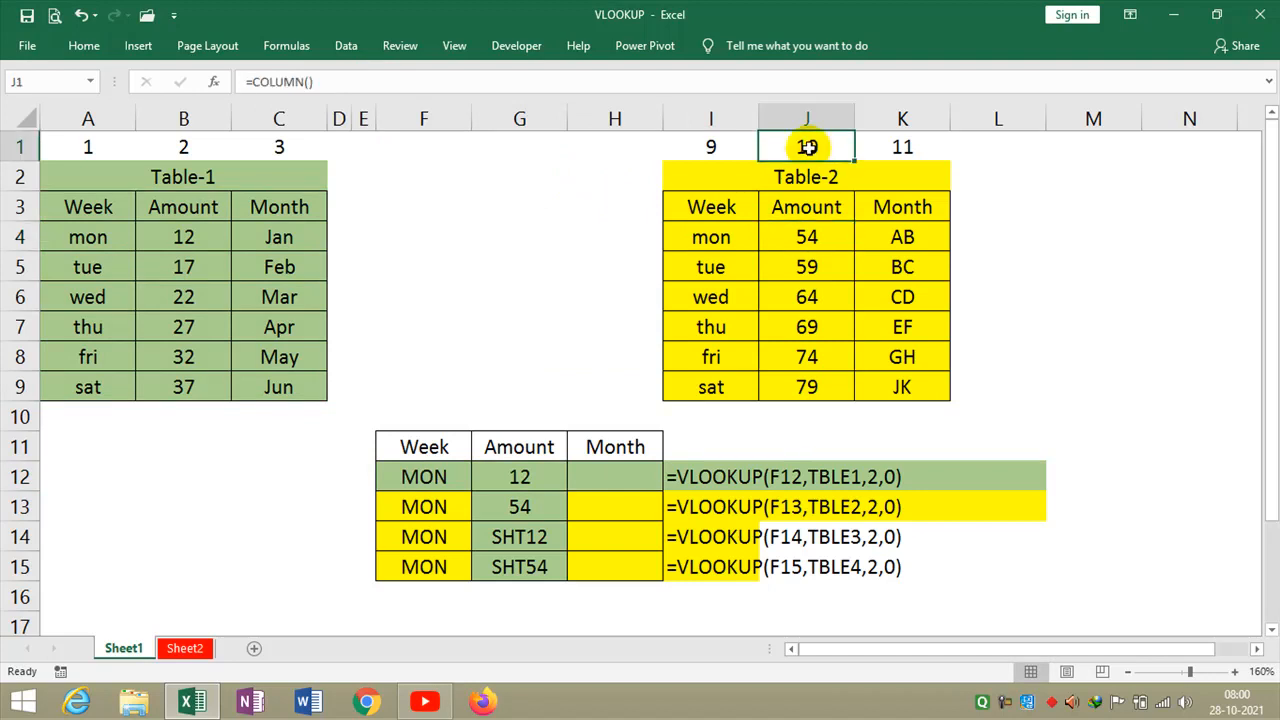
Check the lookup value references in G12 and G13 against their Week cells, and the column index in G13.
click(424, 476)
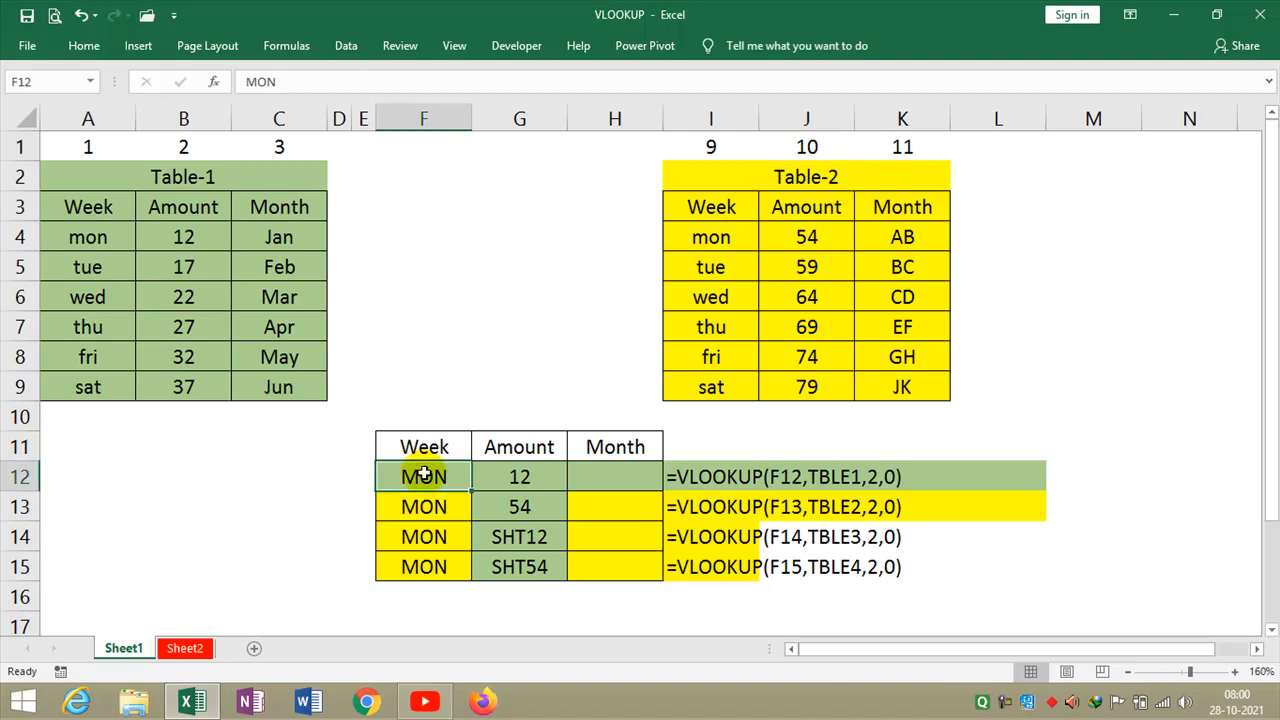
click(508, 476)
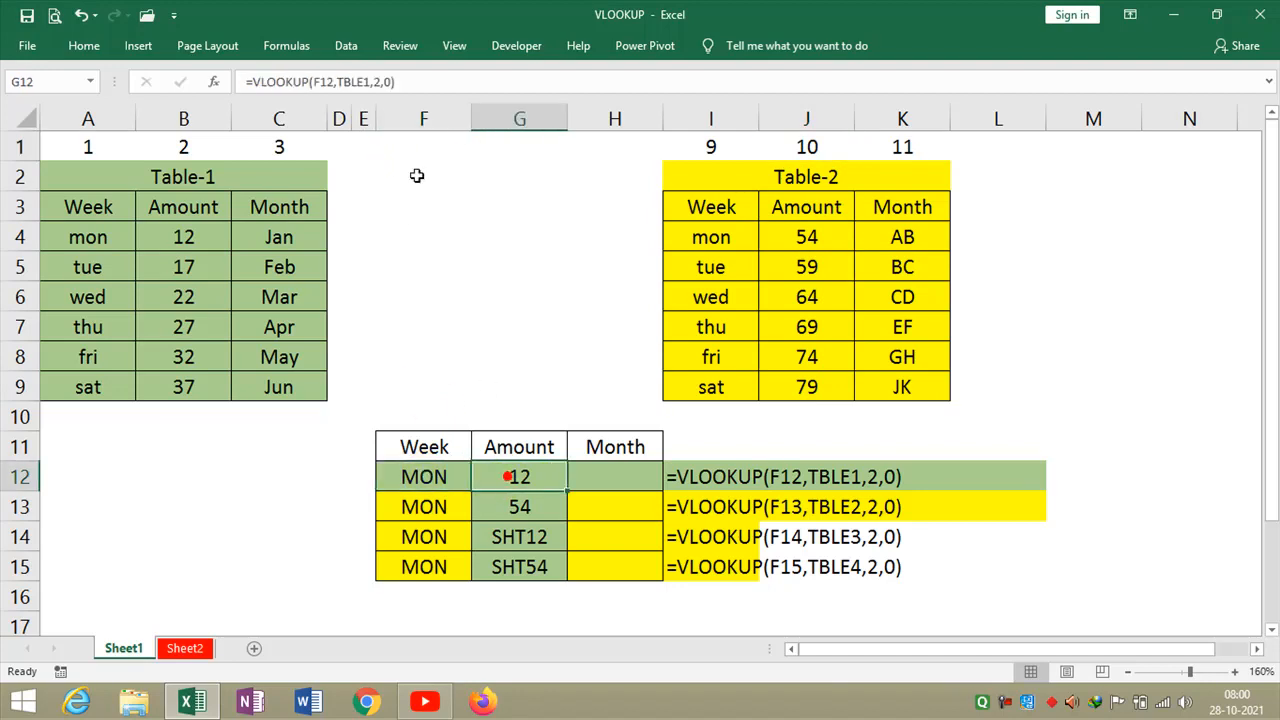
click(314, 80)
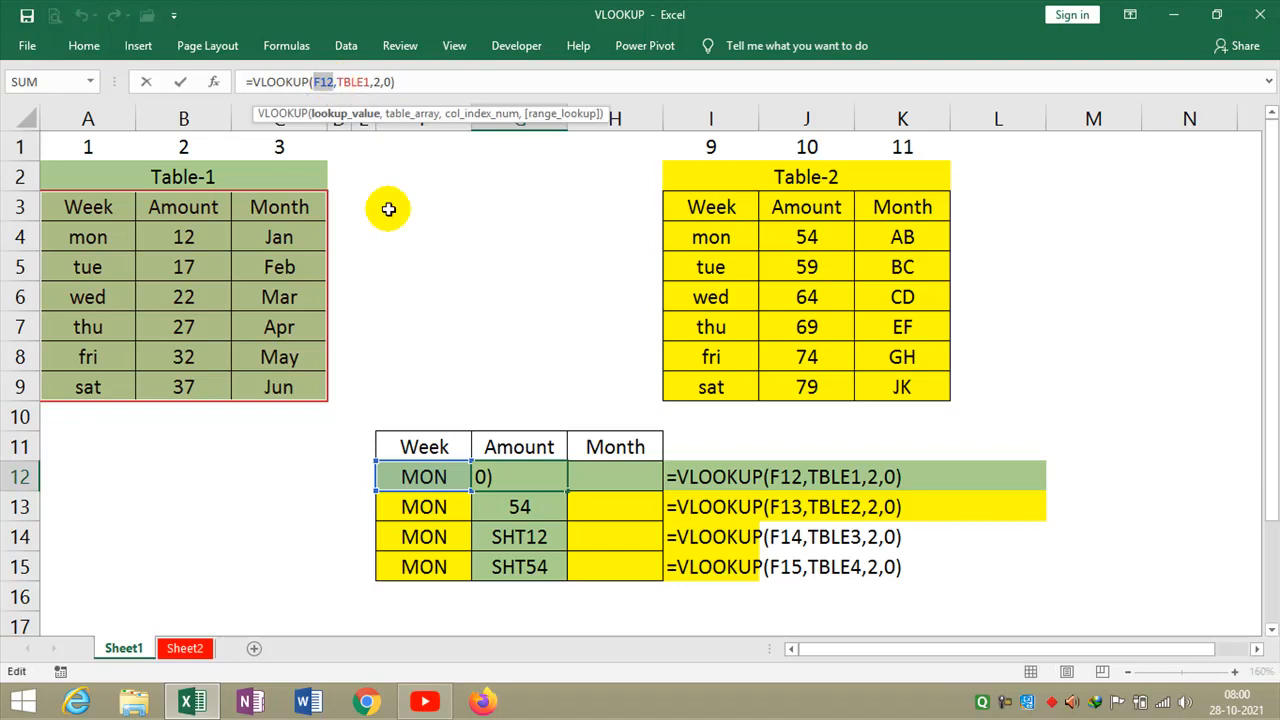
key(Escape)
click(520, 508)
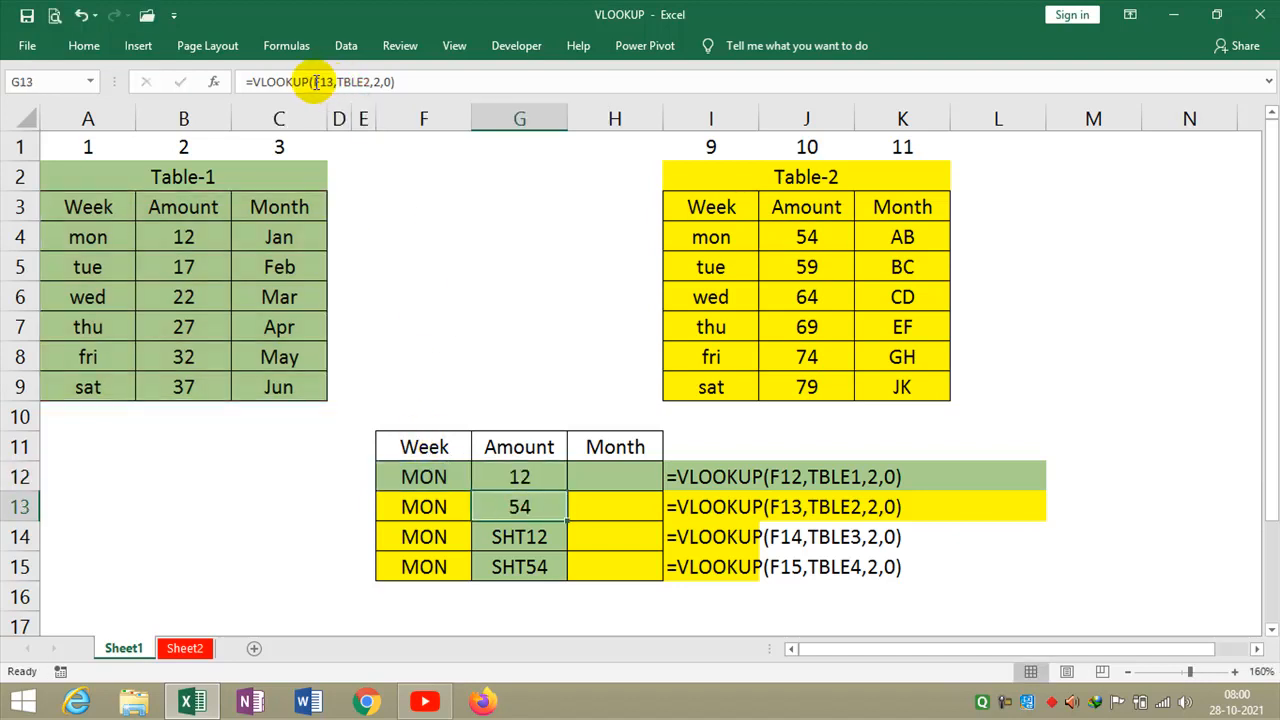
click(322, 82)
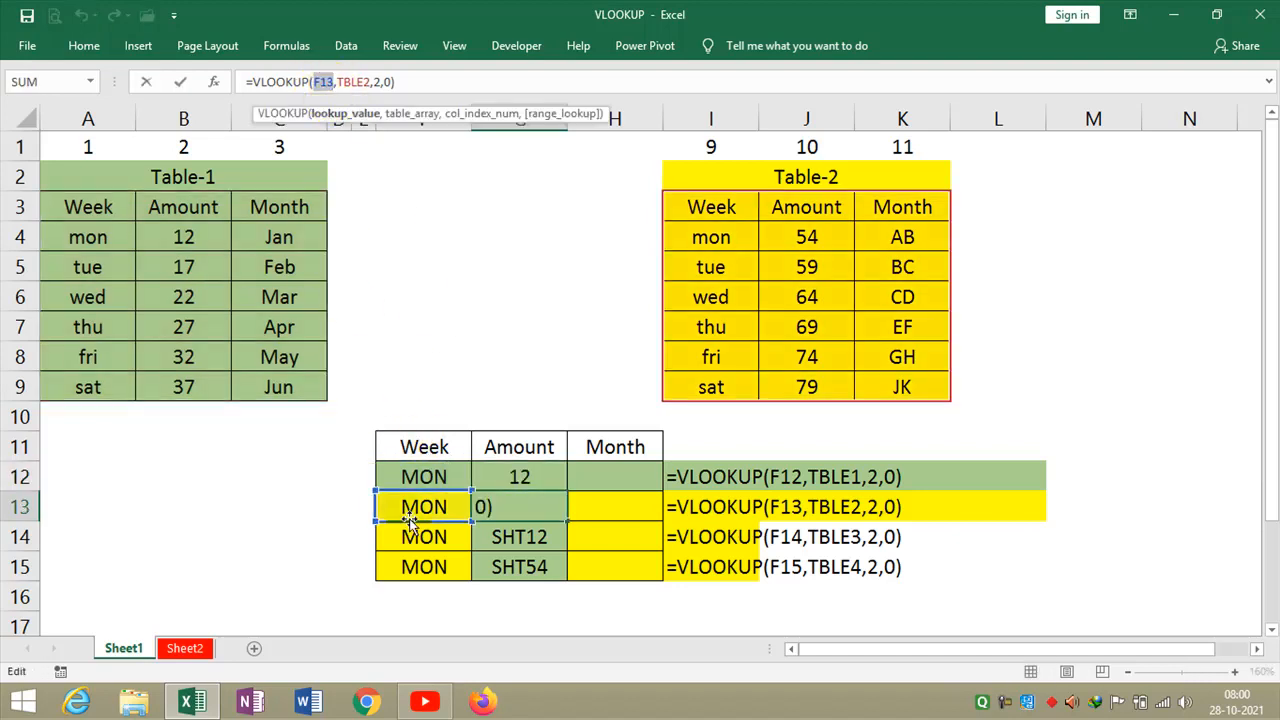
key(Escape)
click(722, 237)
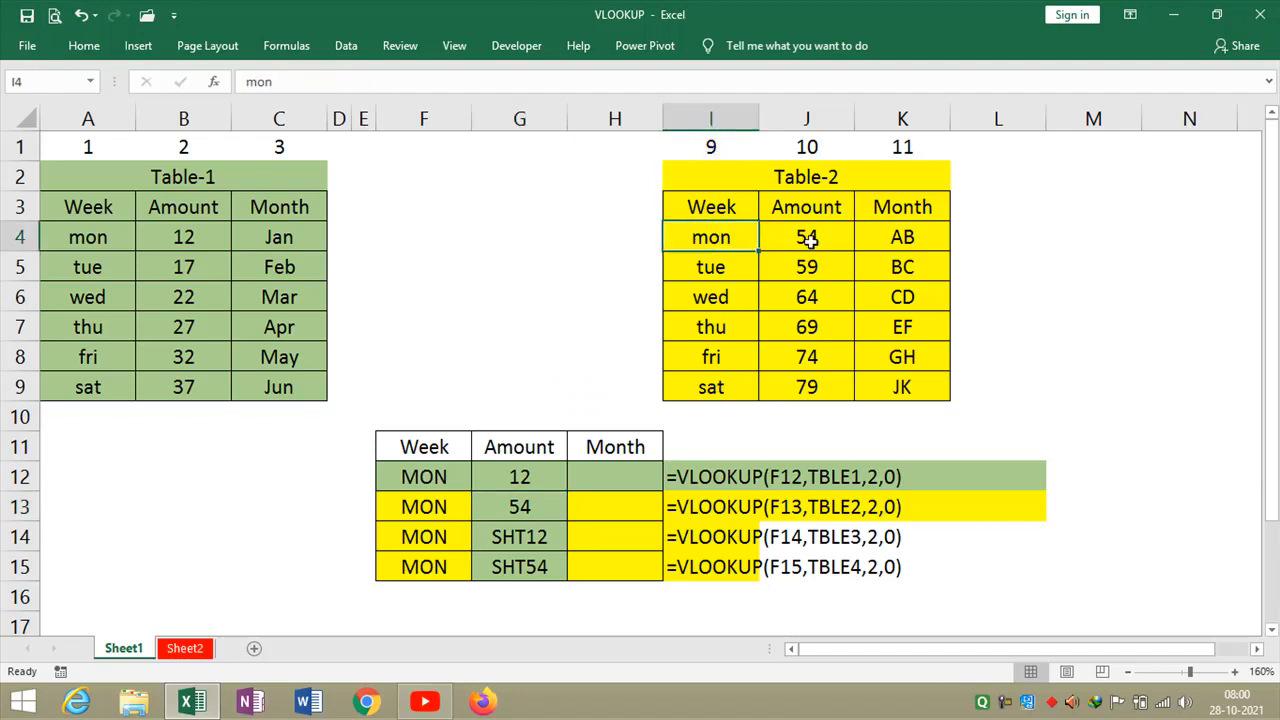
click(544, 503)
click(375, 81)
key(Escape)
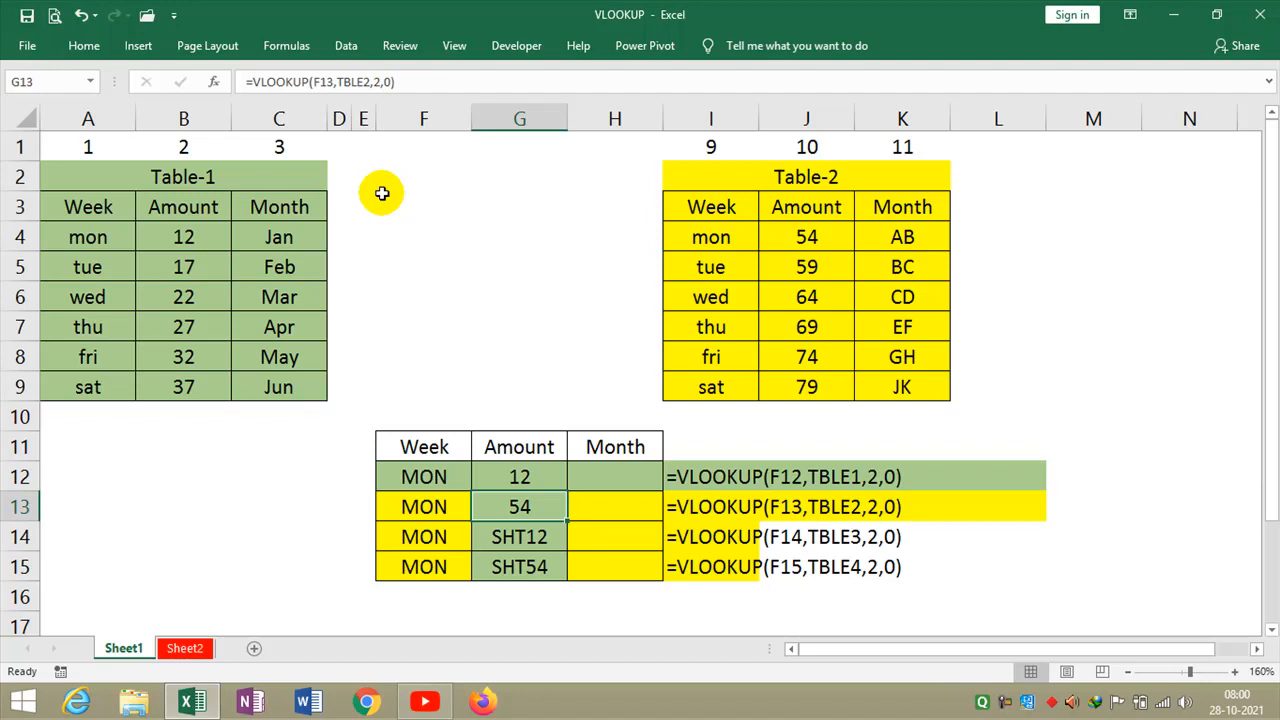
Review the named ranges and inspect TBLE3 on Sheet2, the table used by G14, before returning to Sheet1.
click(90, 82)
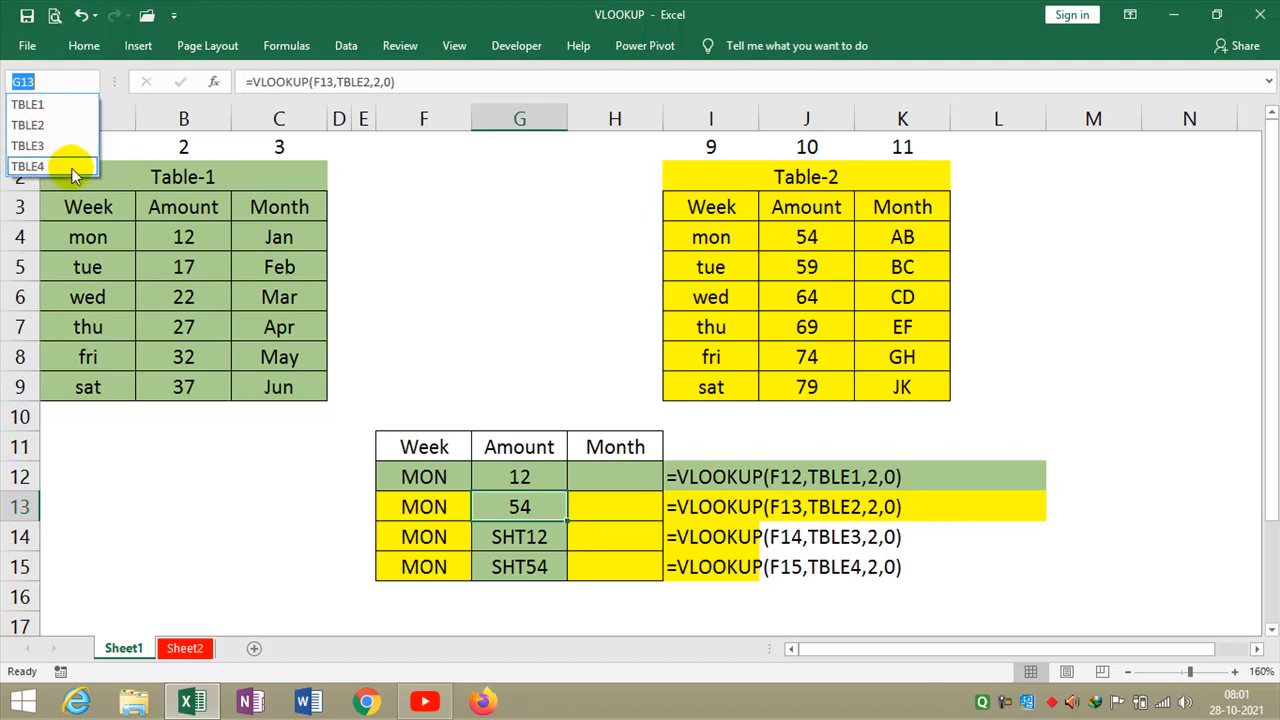
click(770, 507)
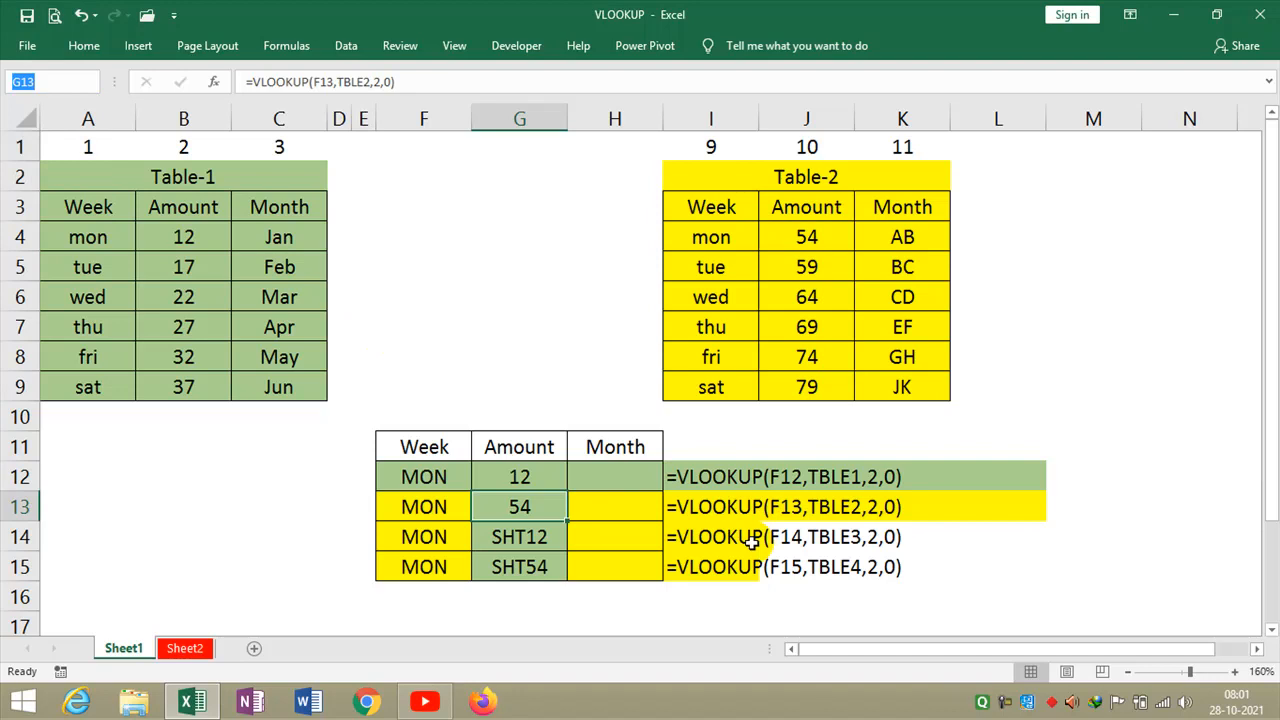
click(172, 650)
drag(70, 207, 313, 387)
click(124, 649)
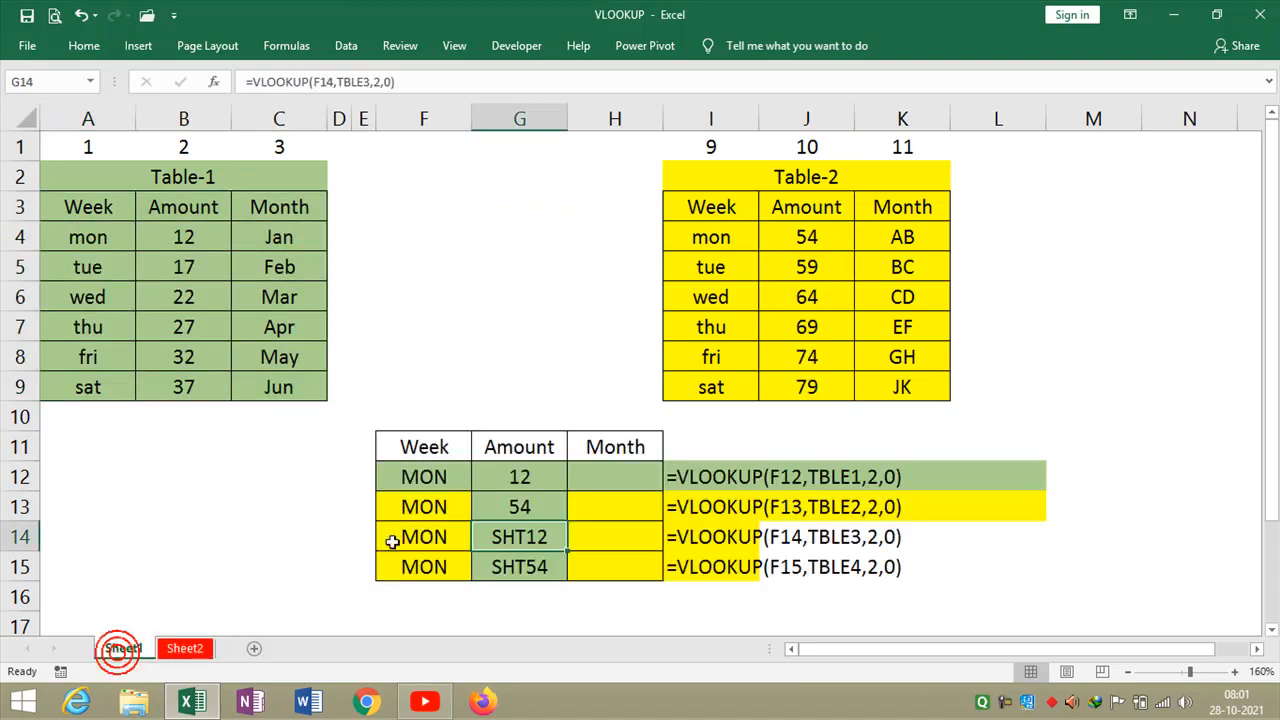
click(90, 81)
click(40, 145)
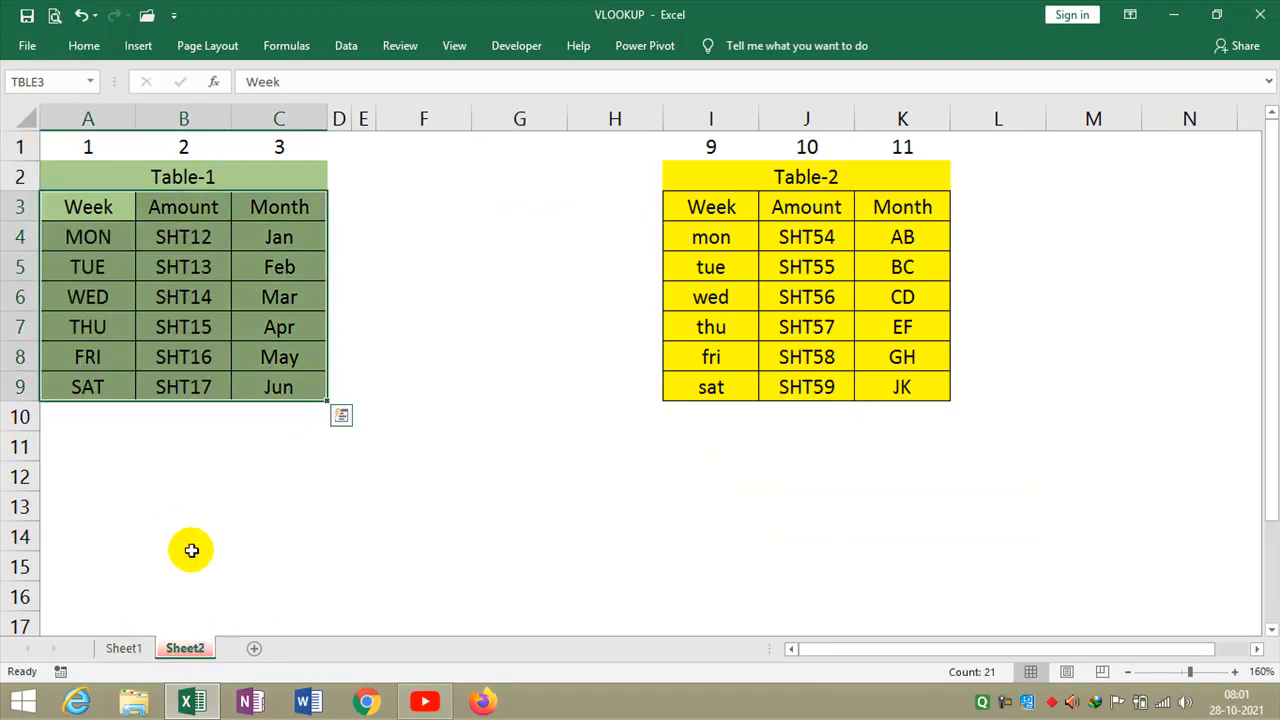
click(145, 648)
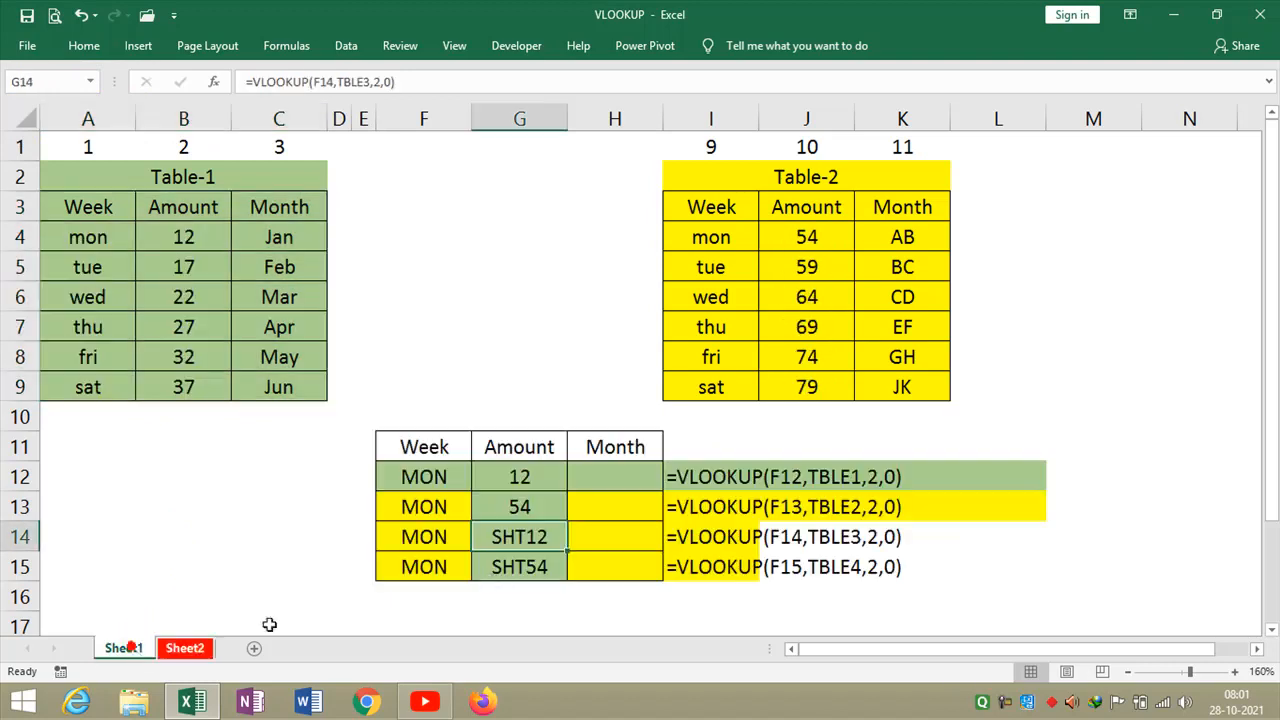
Fill the formula text row I14:L14 with the same green as Table-1.
click(756, 524)
drag(686, 534, 998, 532)
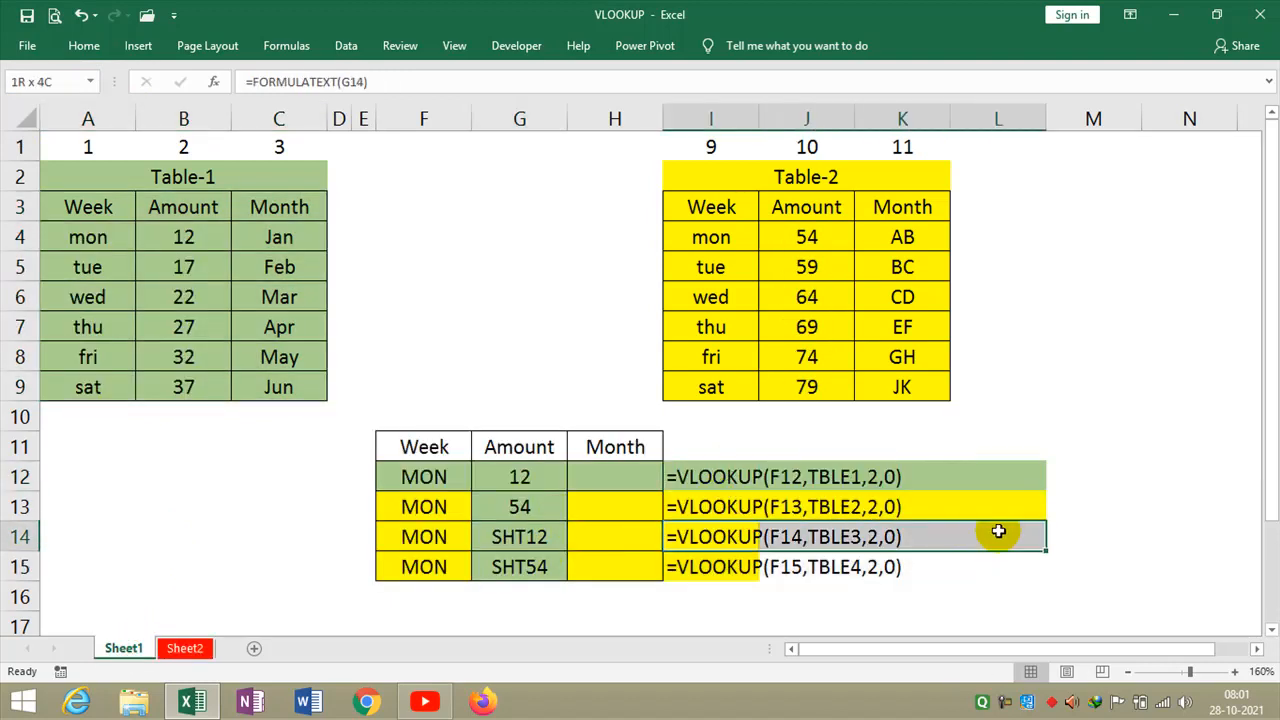
double_click(86, 47)
click(310, 111)
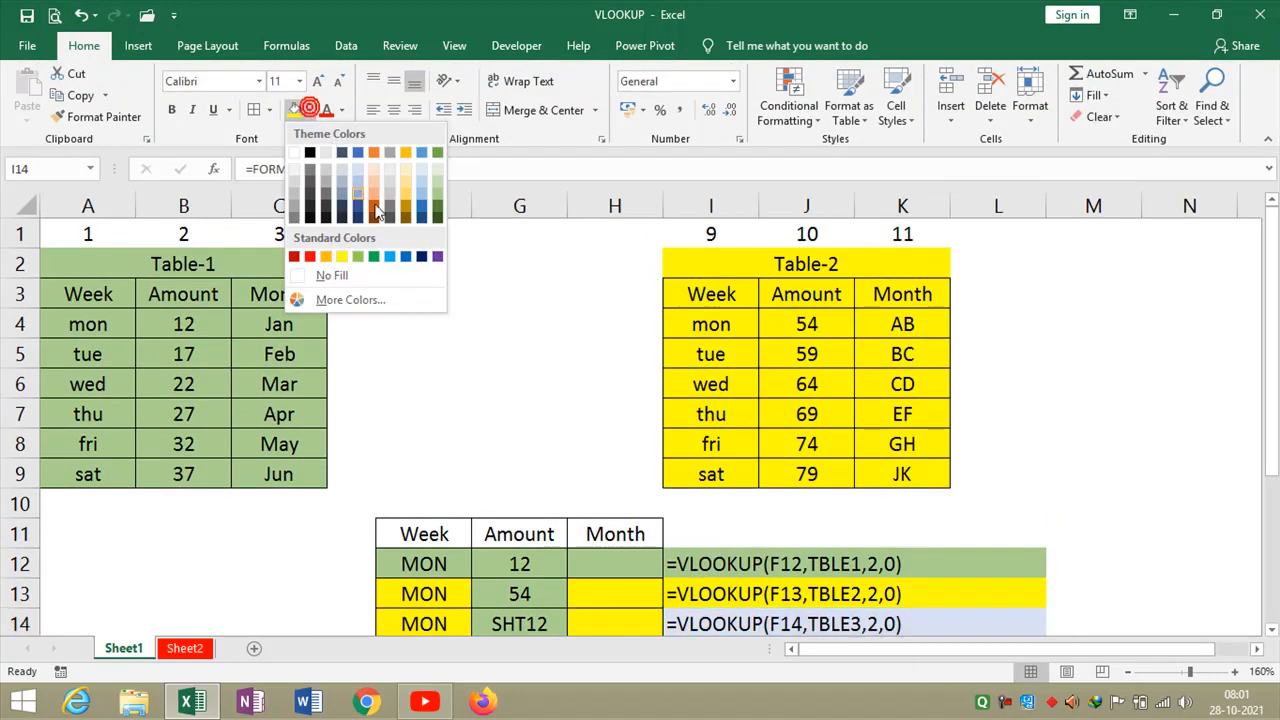
click(437, 199)
Copy the yellow formatting of I13:L13 onto the formula text row I15:L15 with Format Painter.
scroll(931, 430, down, 3)
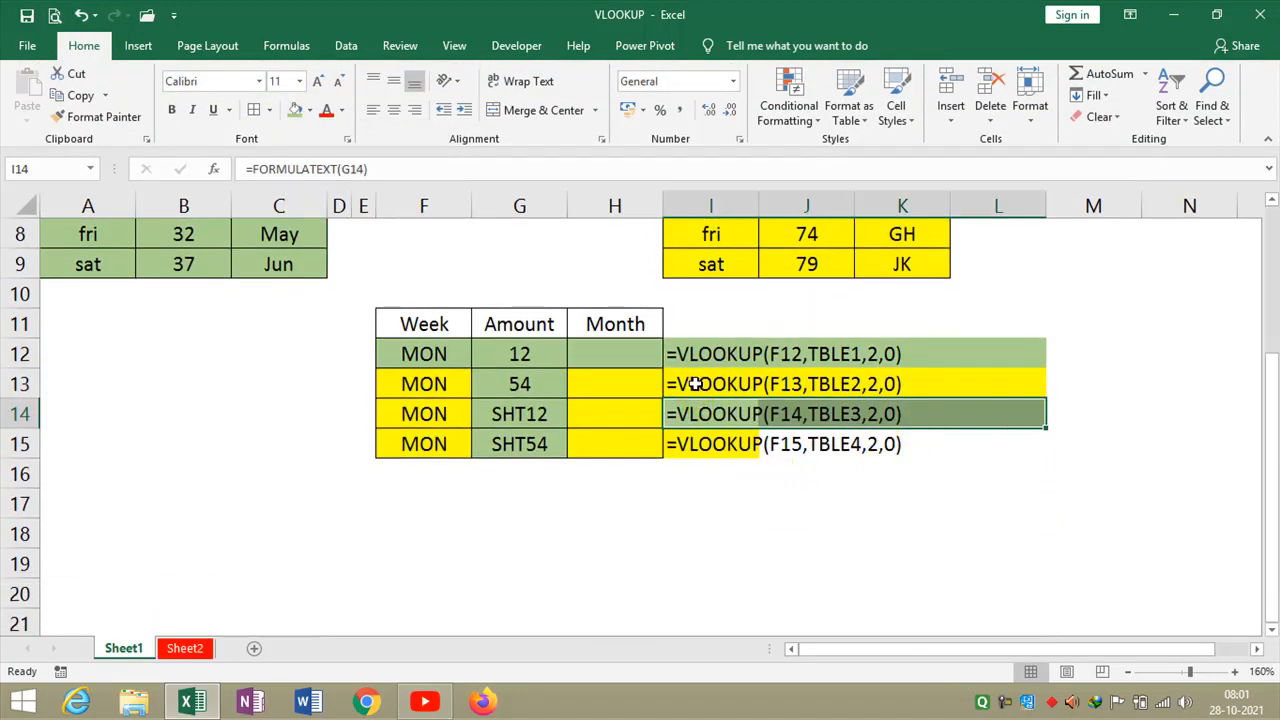
drag(690, 383, 966, 371)
click(100, 116)
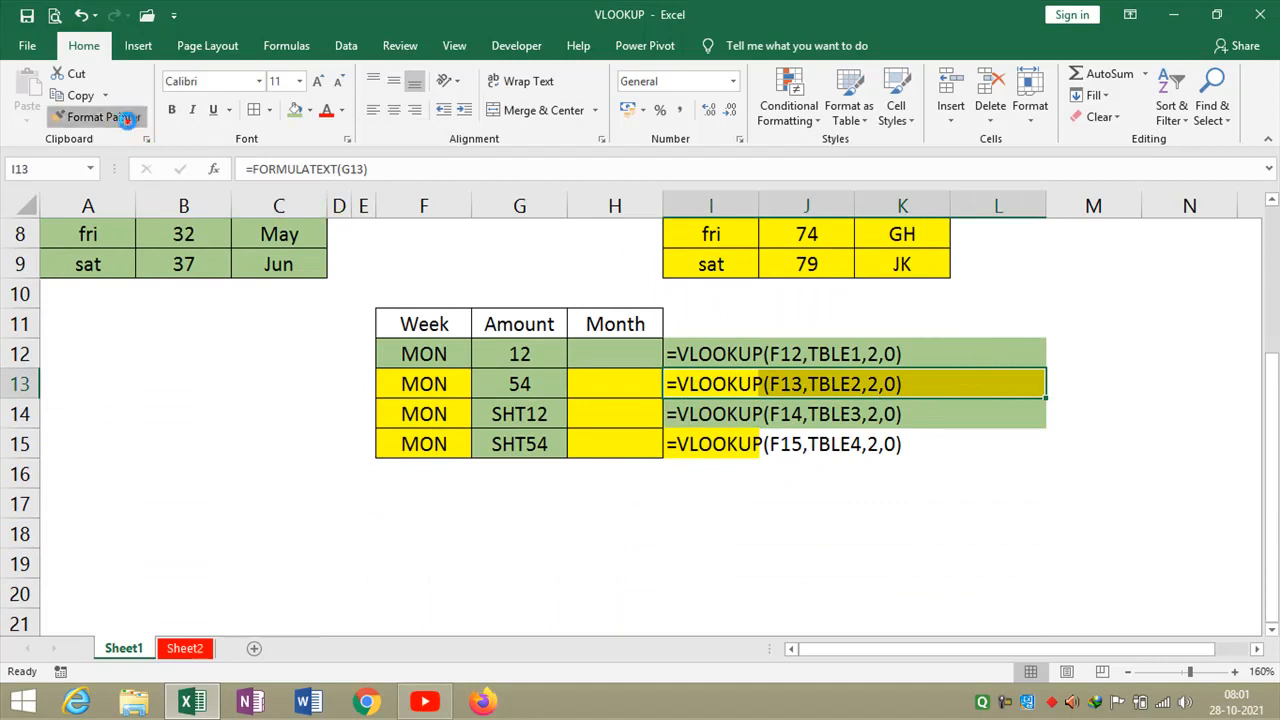
drag(700, 445, 985, 445)
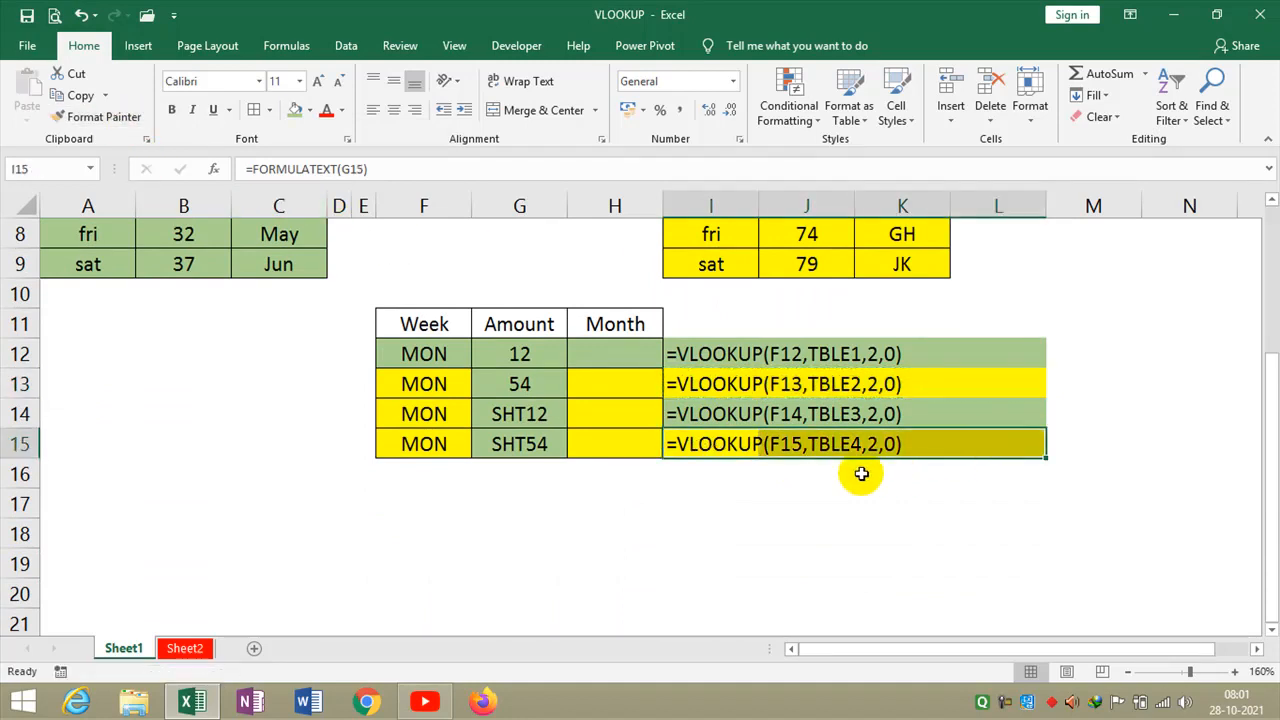
Try filling the G12 formula down to G15 and across to H12, undoing each fill.
click(612, 388)
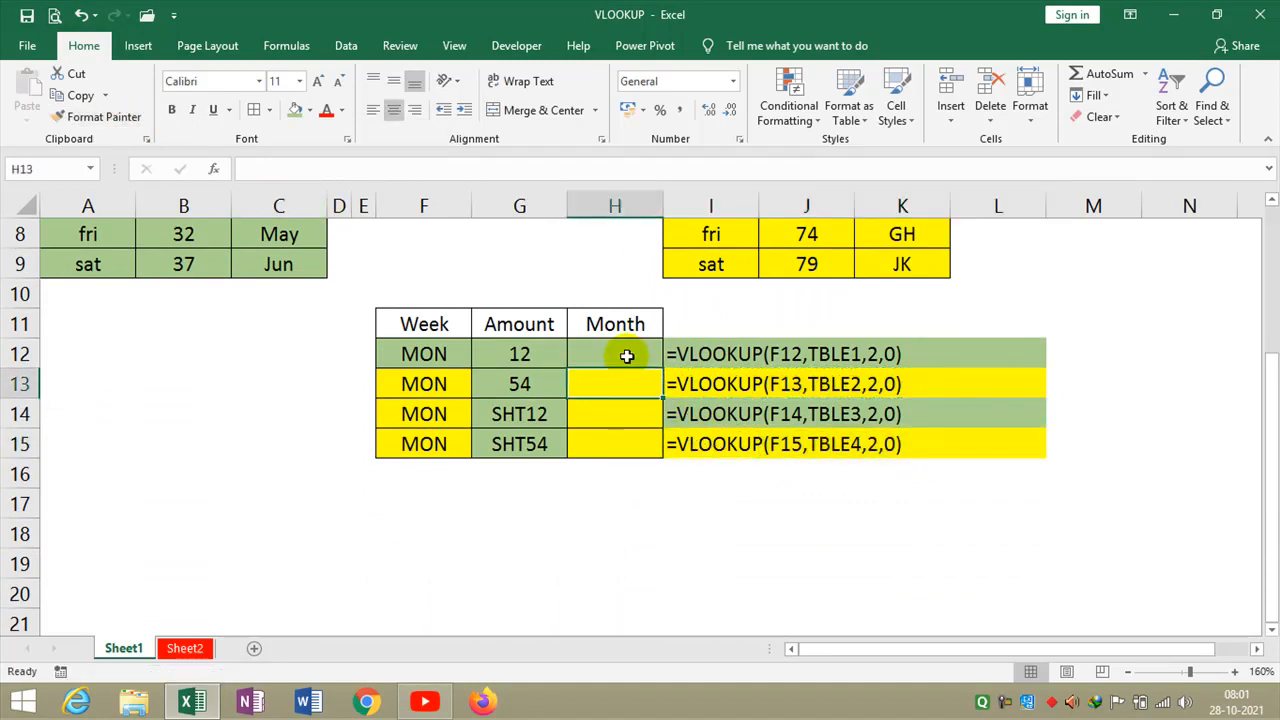
click(522, 354)
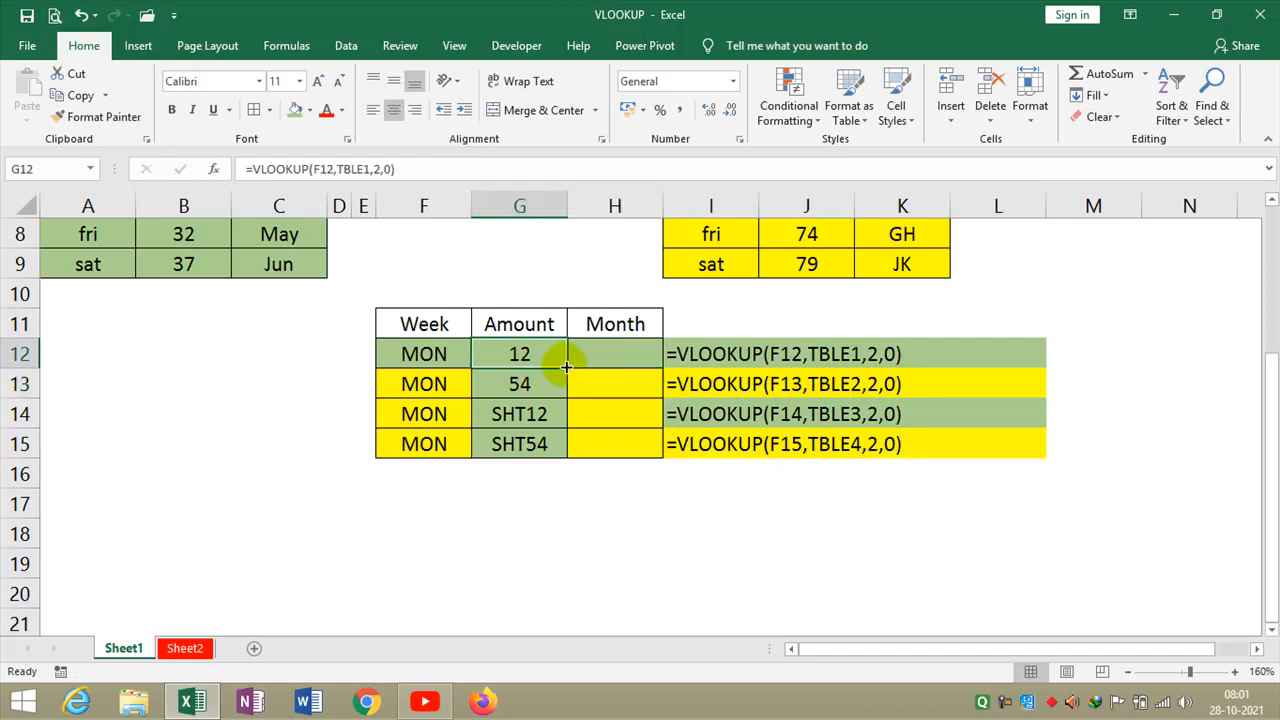
drag(566, 367, 566, 450)
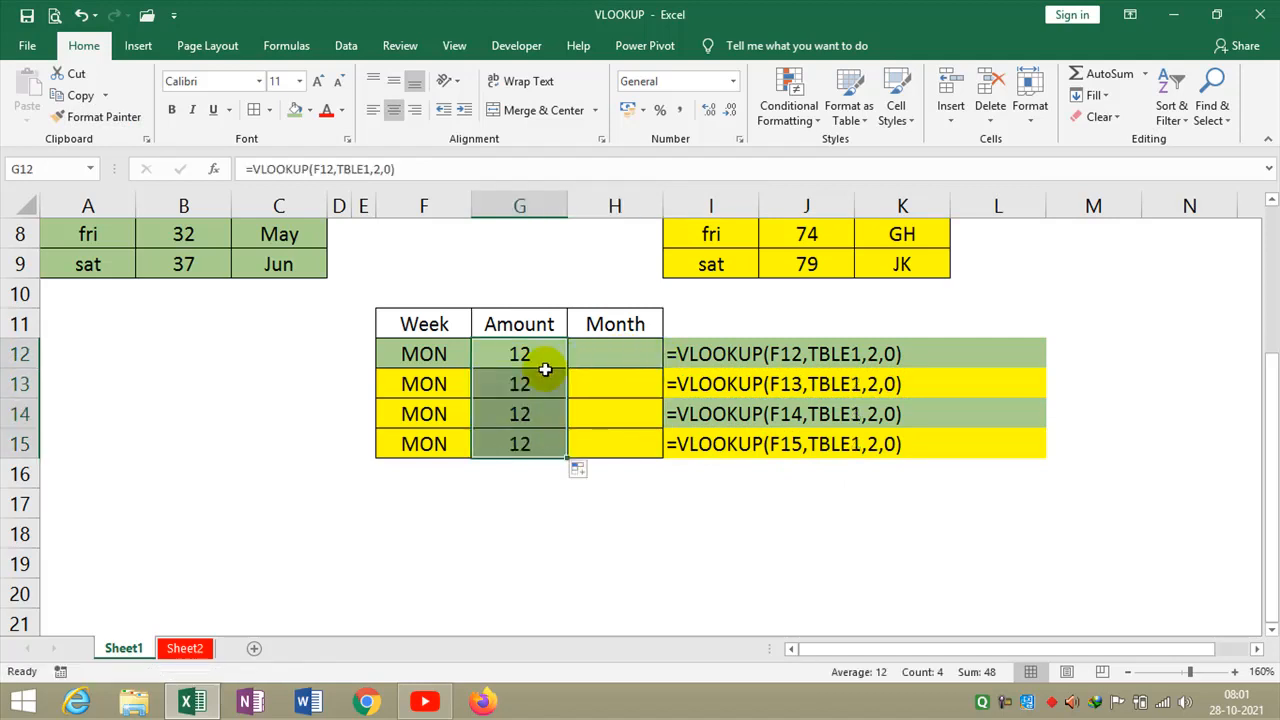
key(ctrl+z)
drag(566, 367, 646, 356)
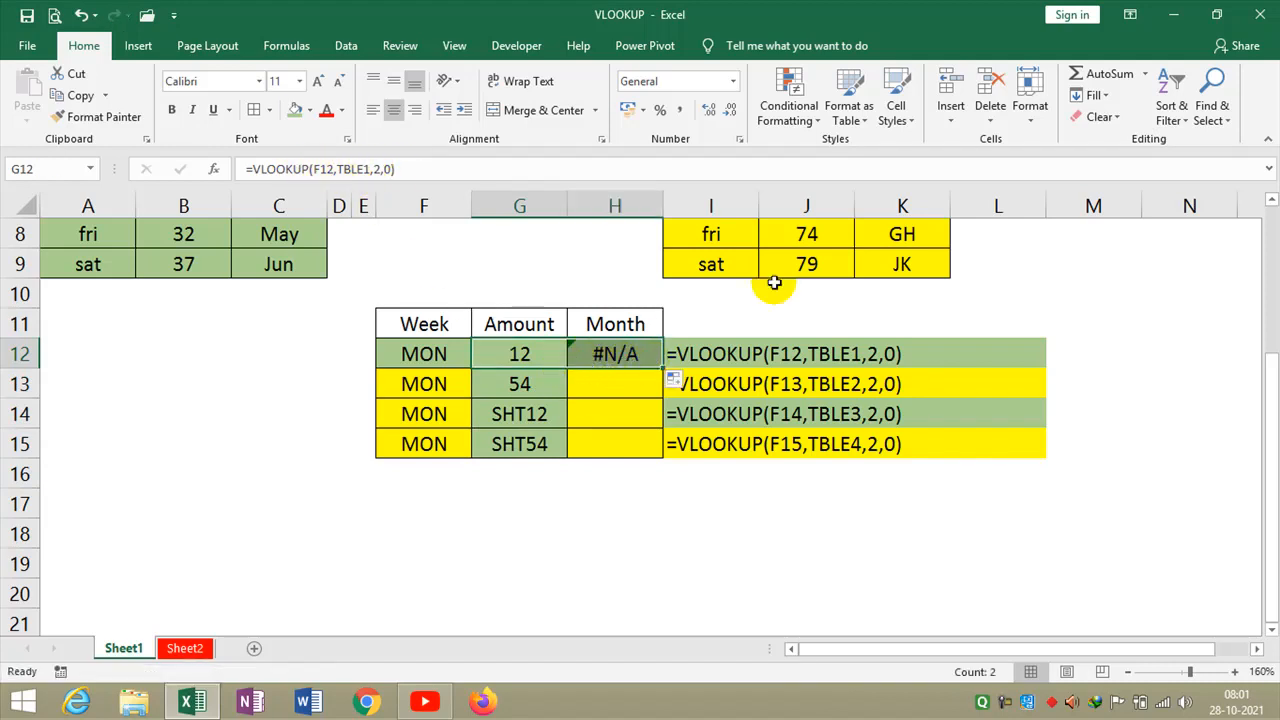
key(ctrl+z)
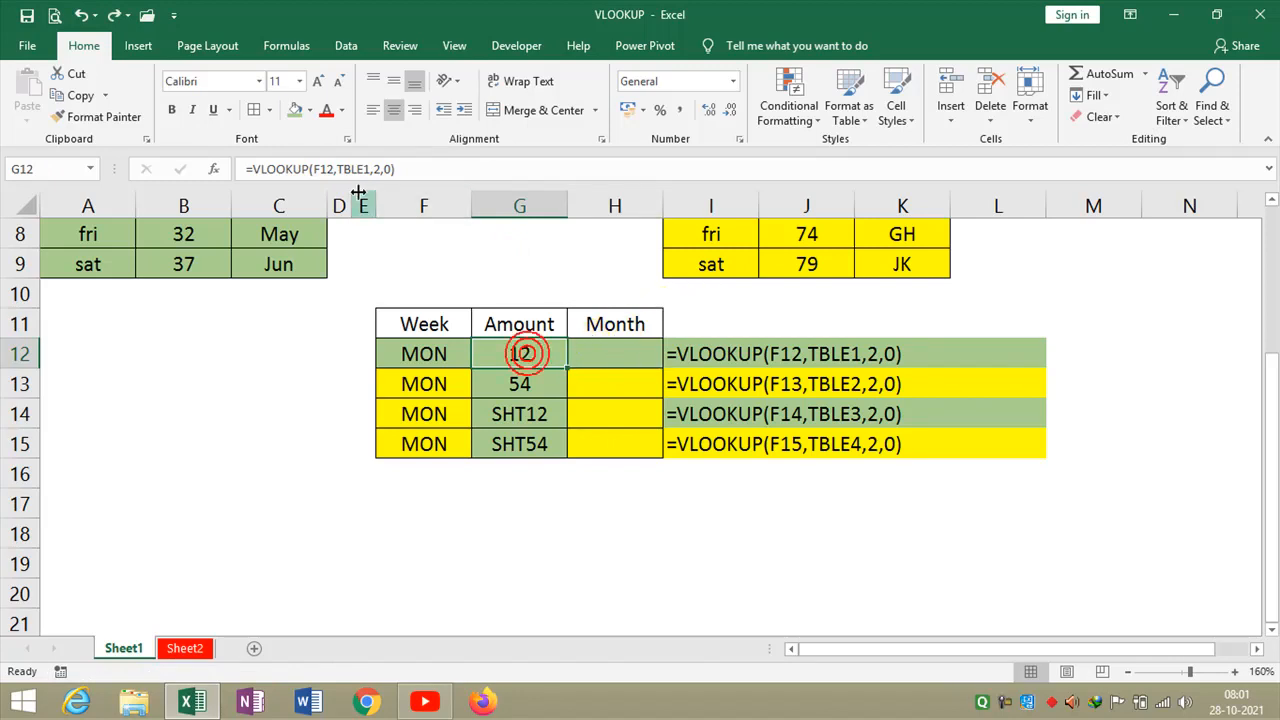
Anchor the lookup column in the G12 formula as $F12 and fill the formula across into H12.
click(313, 169)
click(368, 203)
text($)
click(540, 322)
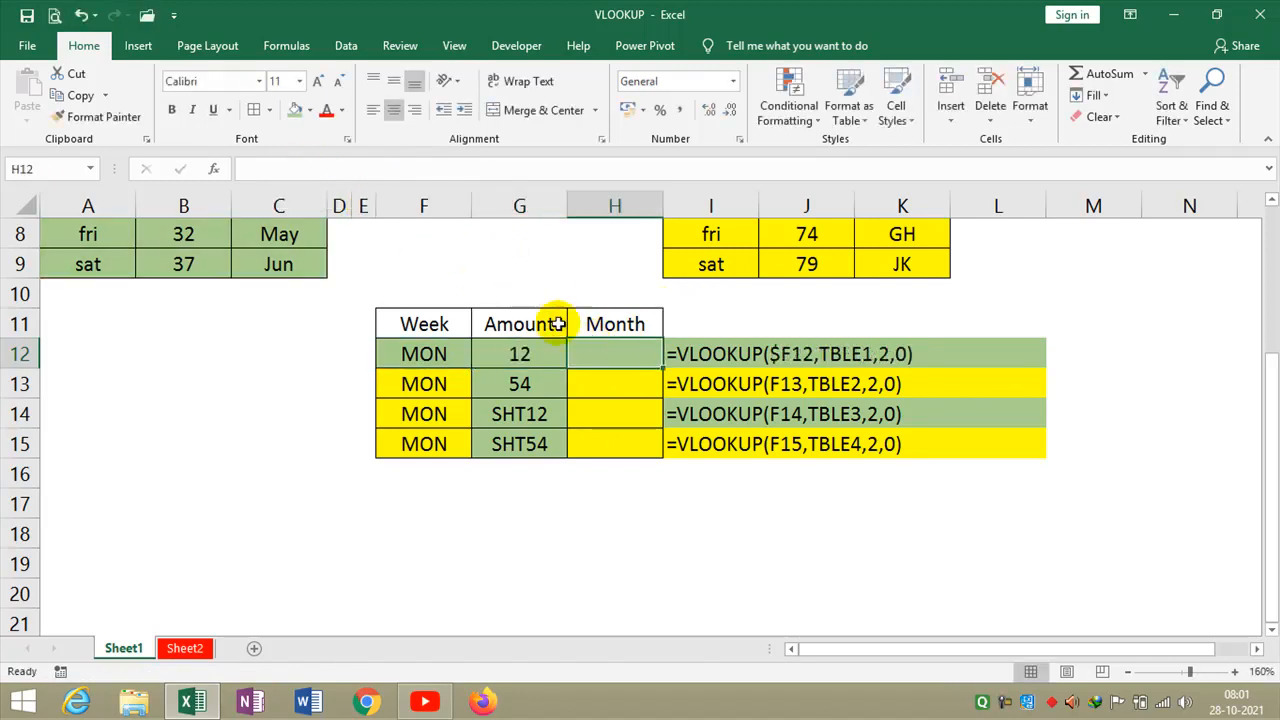
click(554, 357)
drag(566, 368, 624, 357)
Set the column index in the H12 VLOOKUP formula to 3 and fill it down through H15.
click(624, 357)
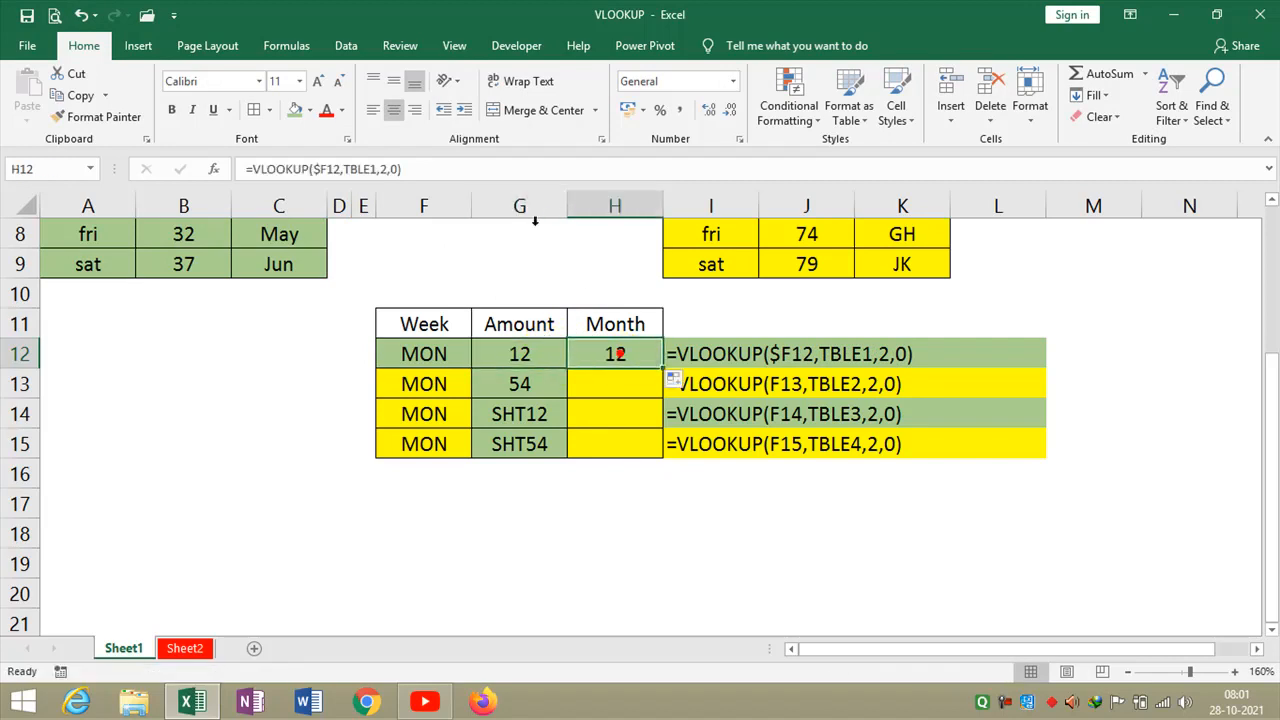
click(380, 169)
key(Delete)
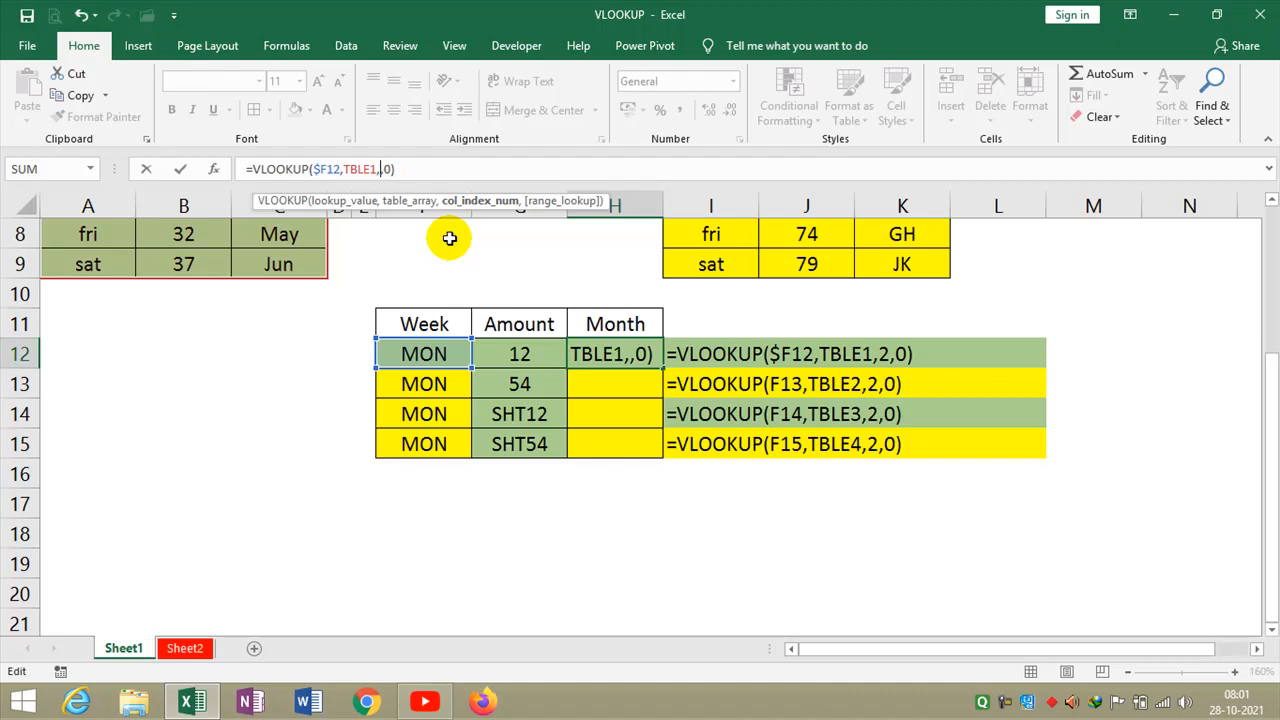
key(Return)
click(622, 357)
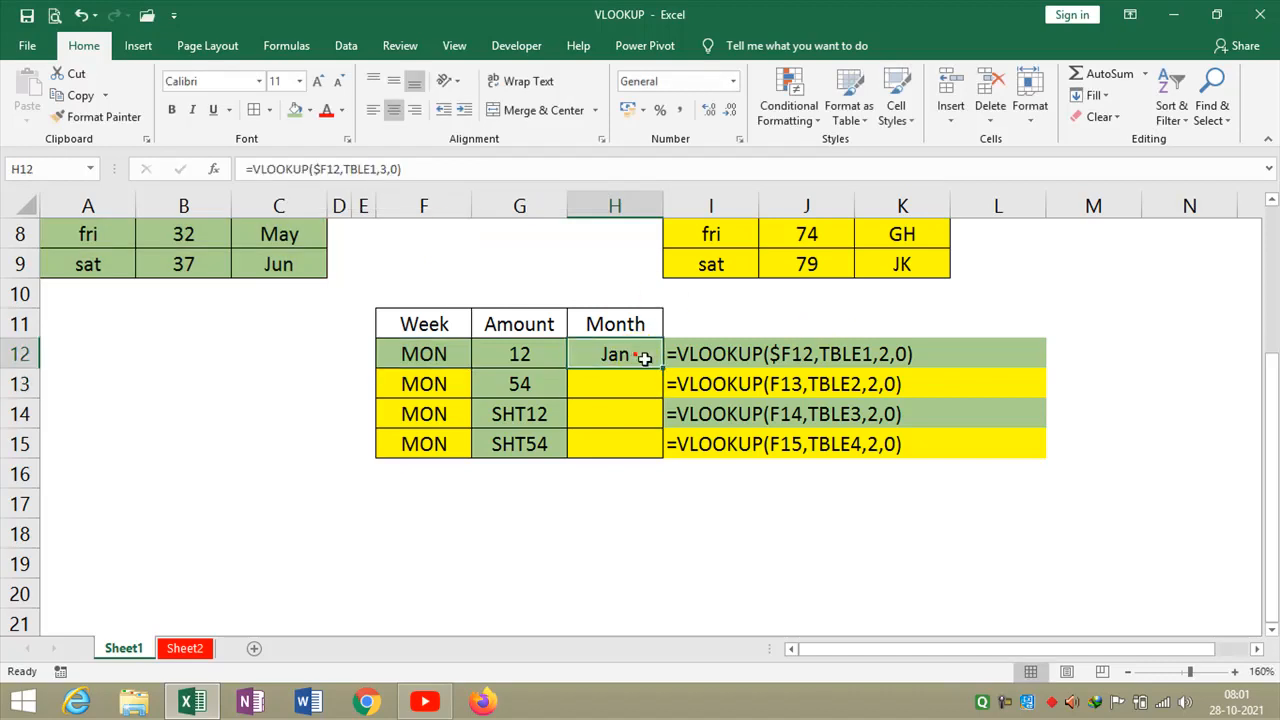
double_click(662, 368)
Change the lookup table in the H13 formula to TBLE2.
click(616, 382)
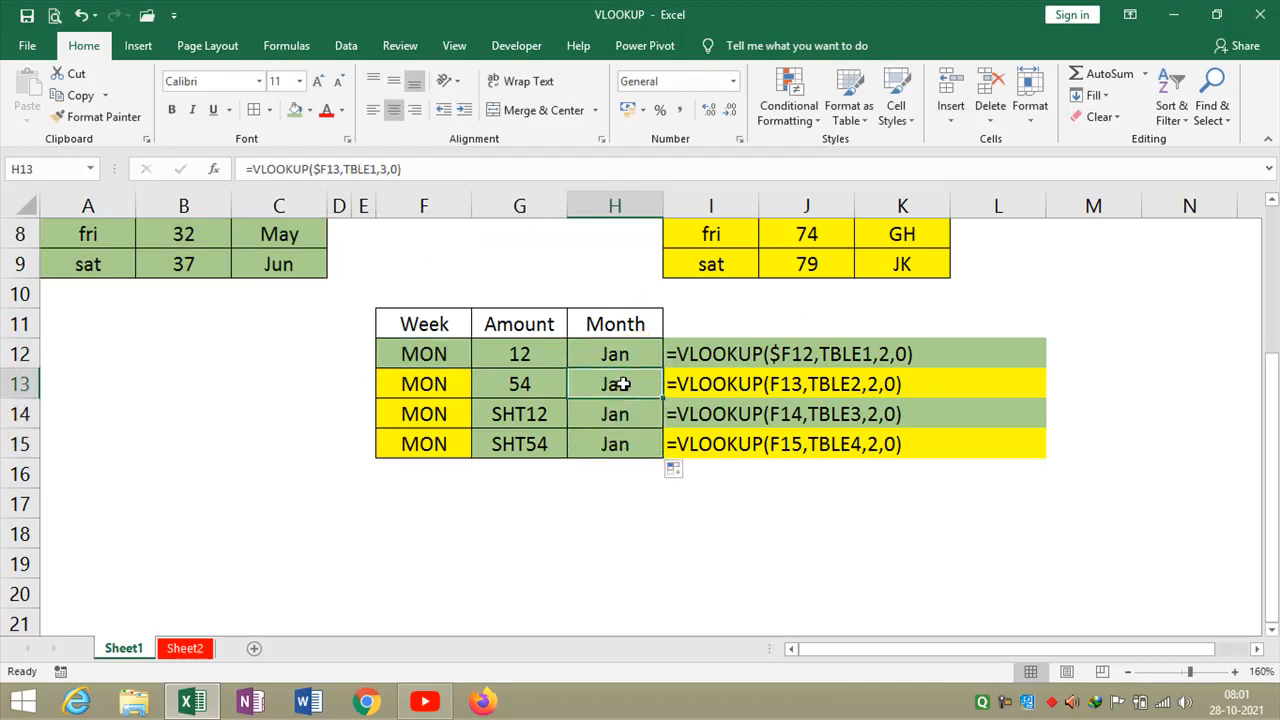
click(369, 169)
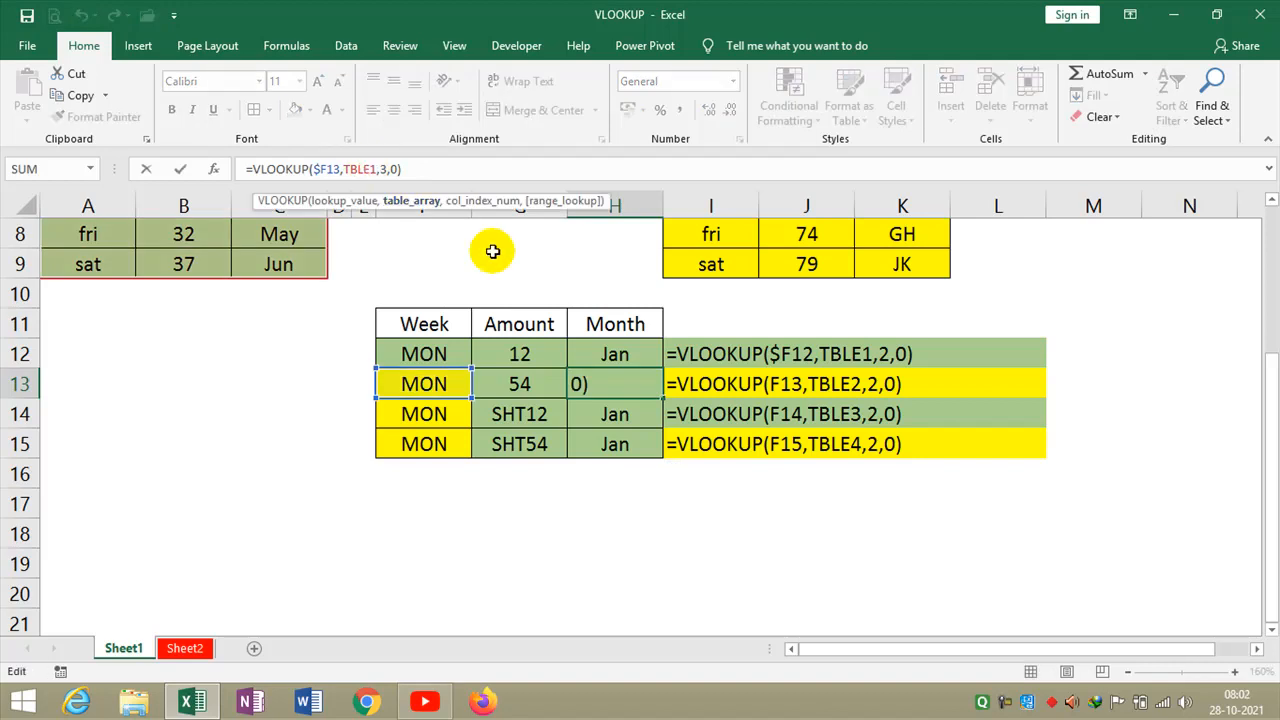
key(Delete)
text(2)
key(Return)
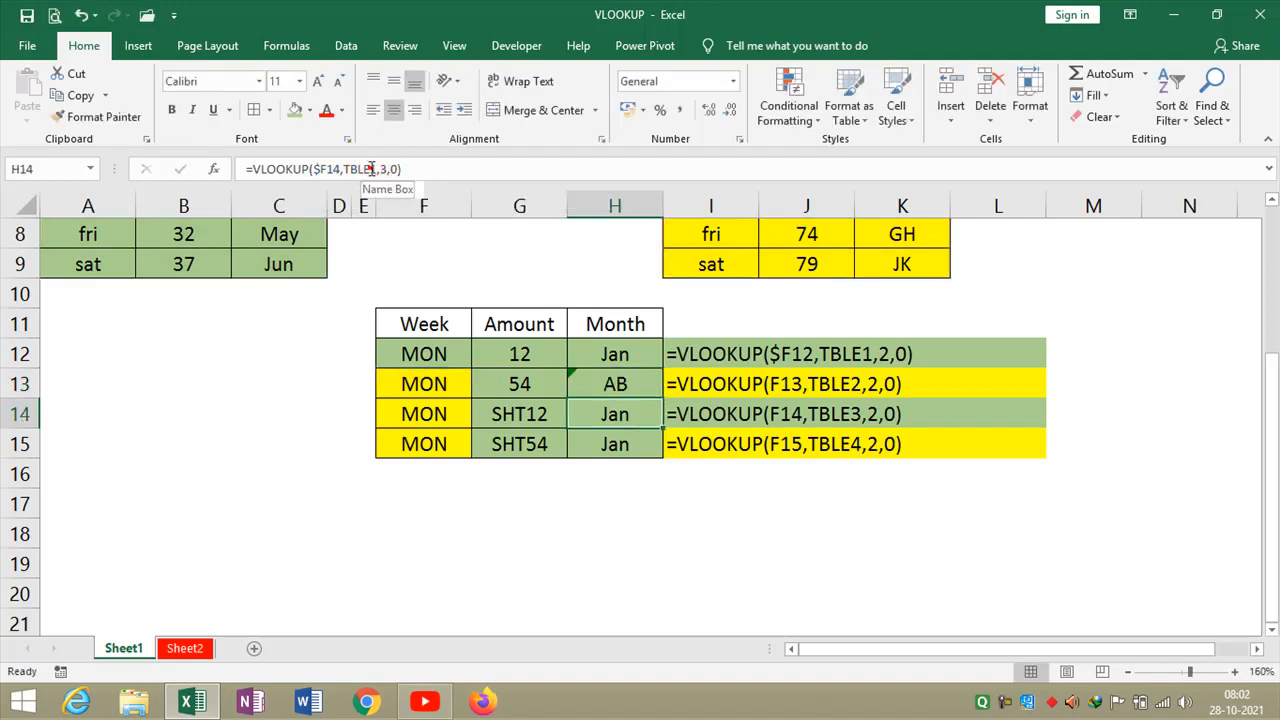
Change the lookup table in the H14 formula to TBLE3.
click(370, 169)
key(Delete)
text(3)
key(Return)
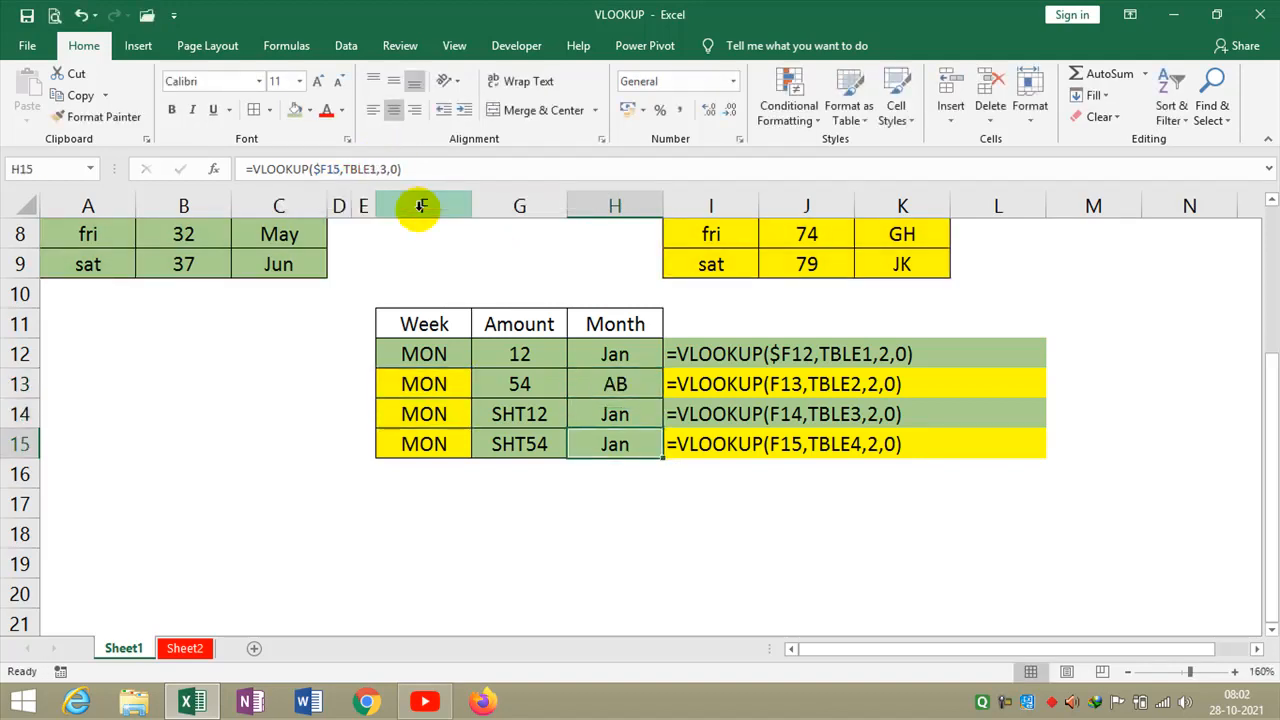
Change the lookup table in the H15 formula to TBLE4.
click(370, 169)
key(Delete)
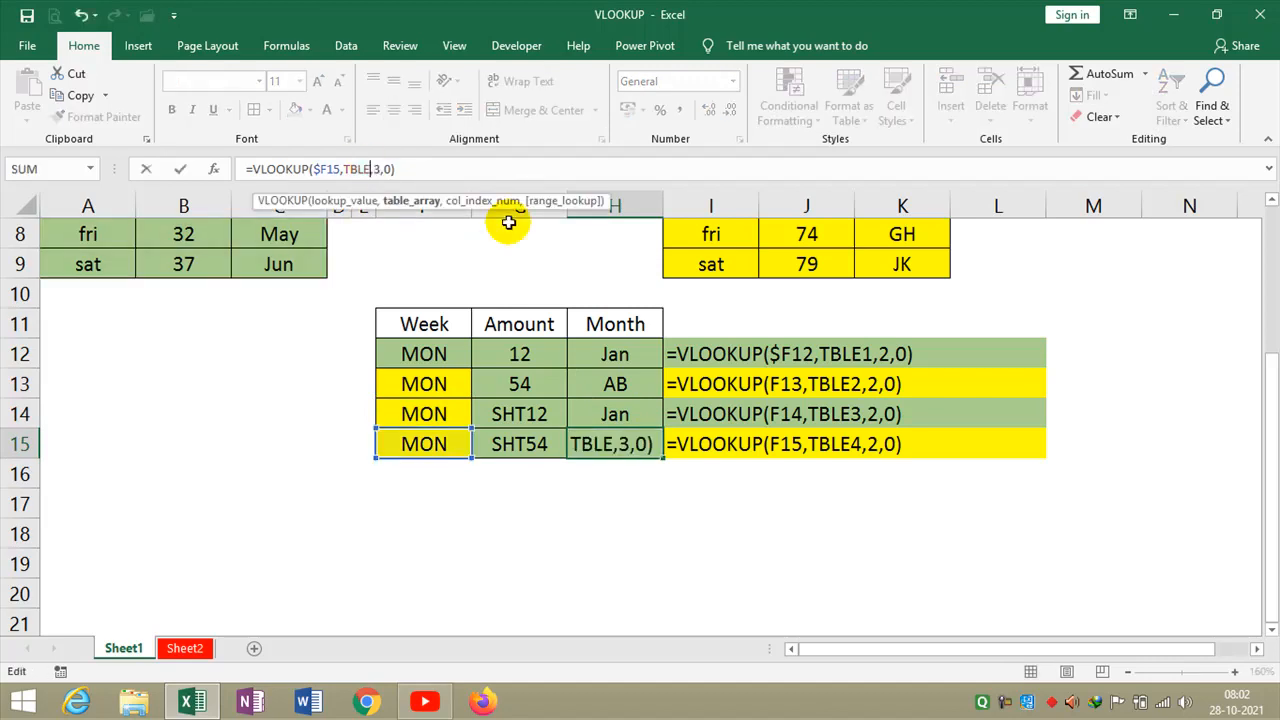
text(4)
key(Return)
scroll(510, 220, up, 1)
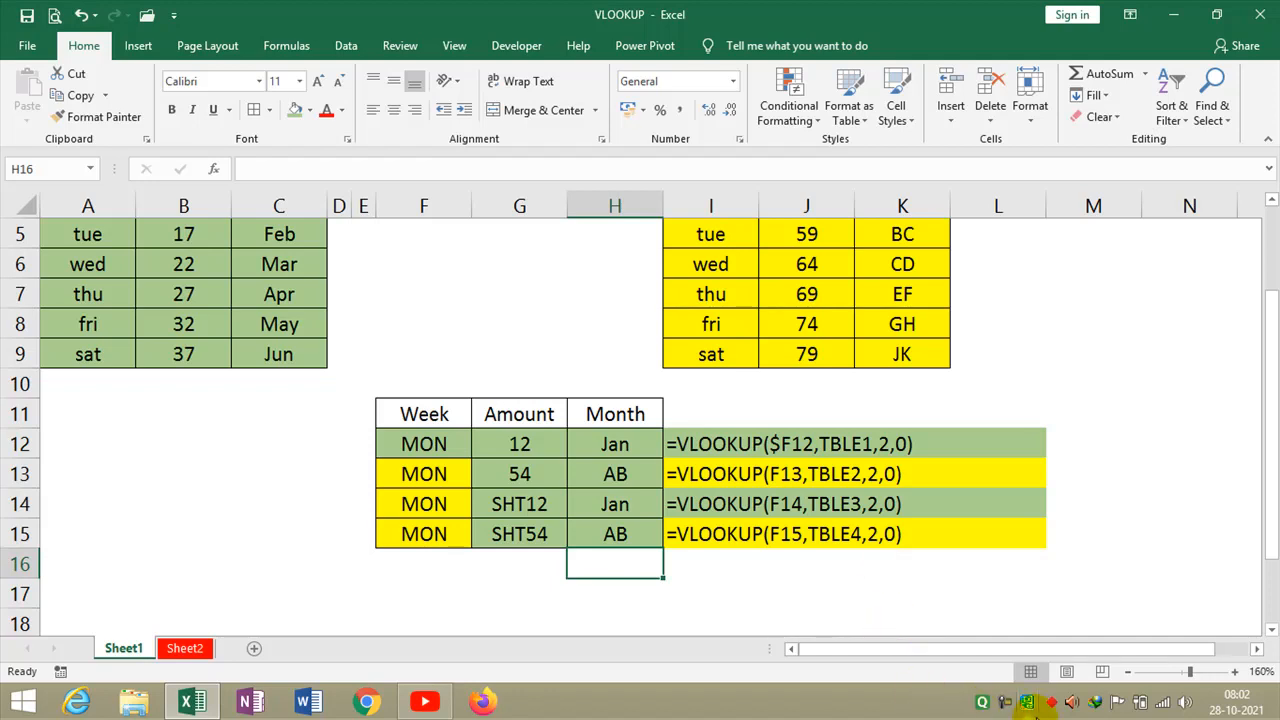
right_click(1004, 703)
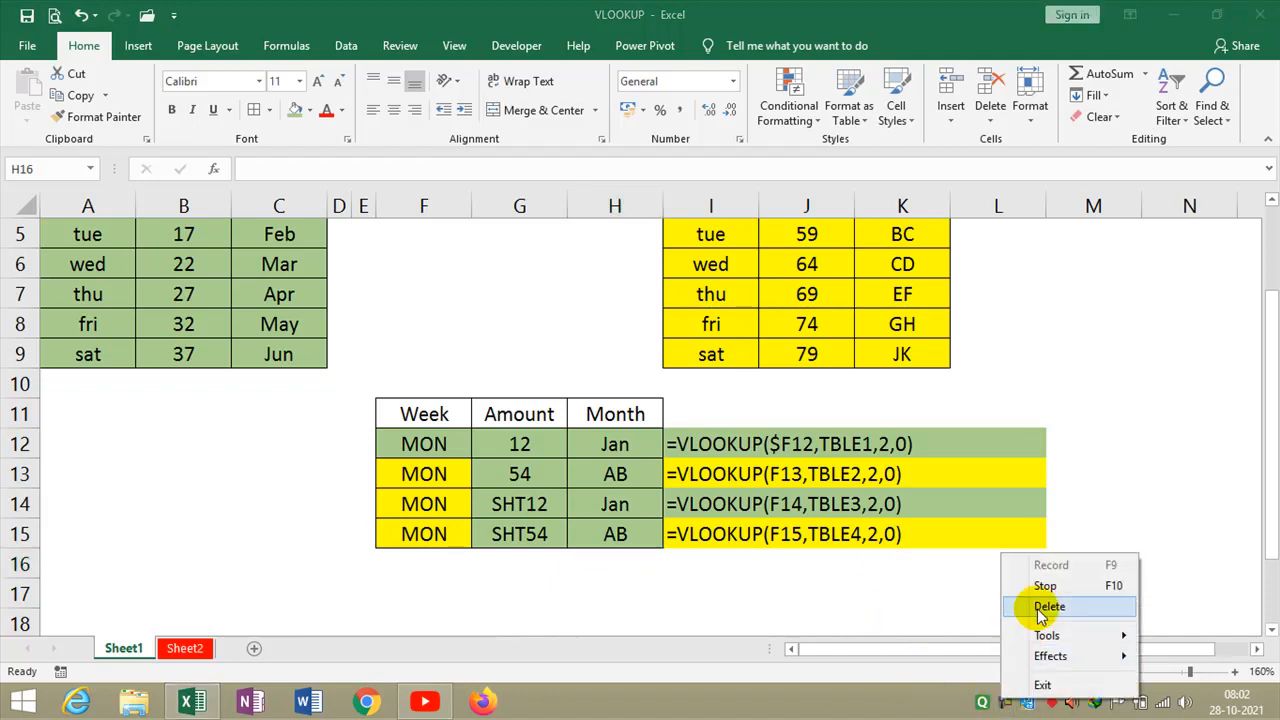